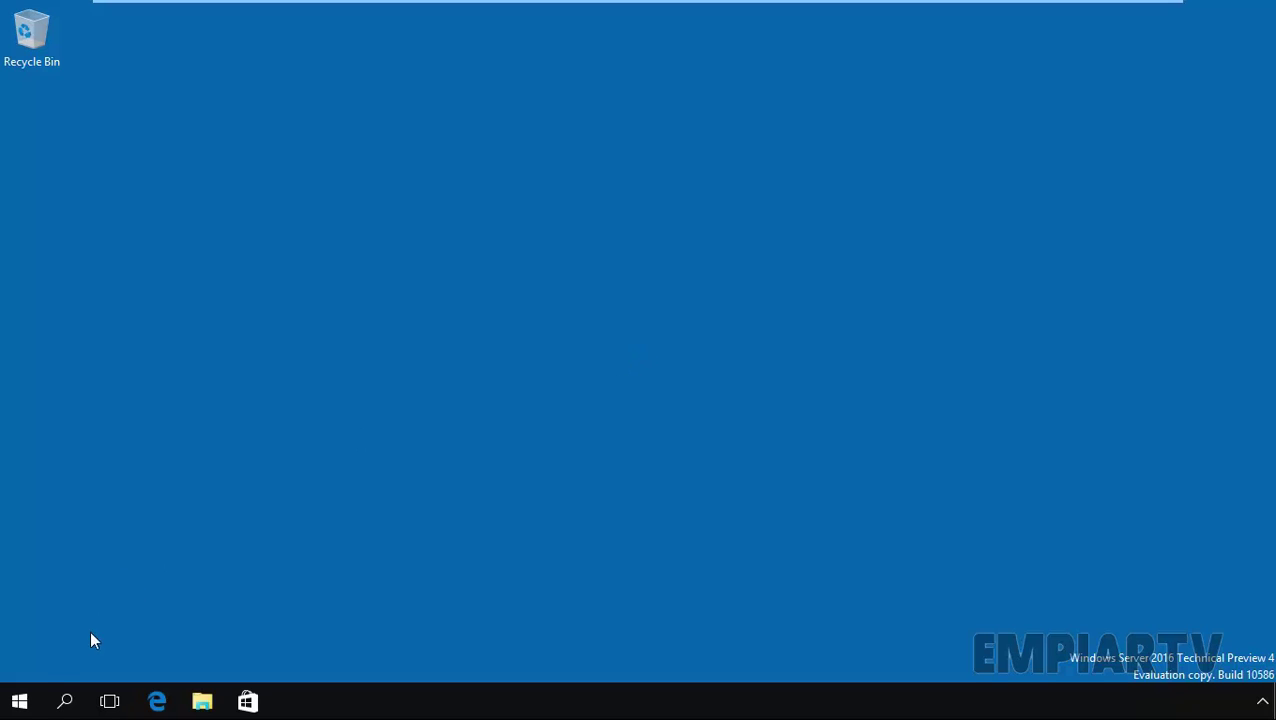
# Open Disk Management in a maximized window and review the partitions on Disk 0.
pyautogui.rightClick(10, 710)
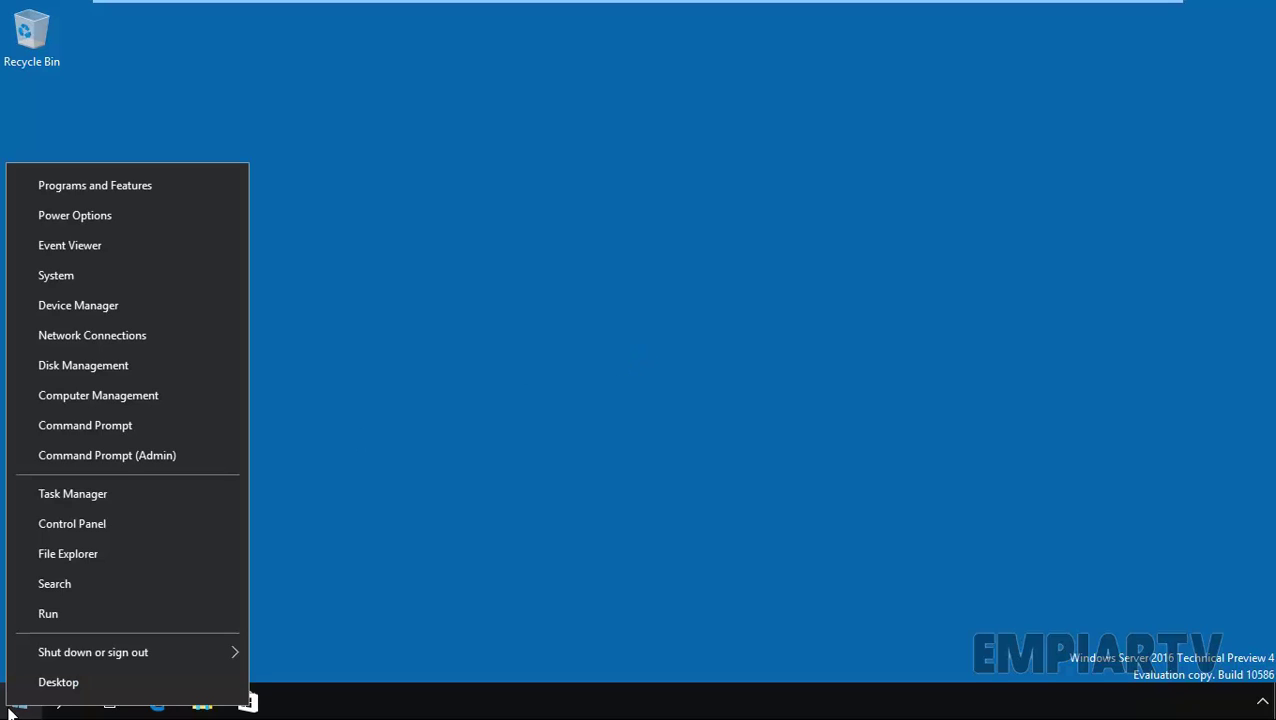
pyautogui.click(84, 363)
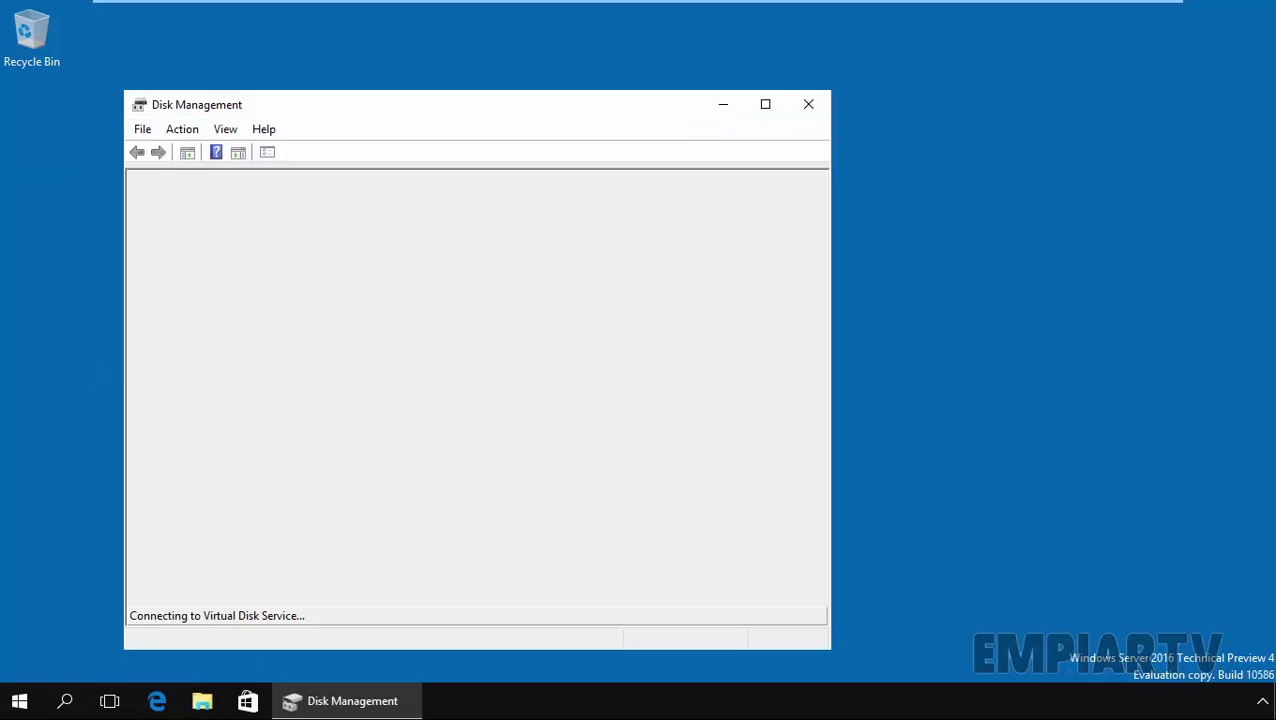
pyautogui.click(764, 106)
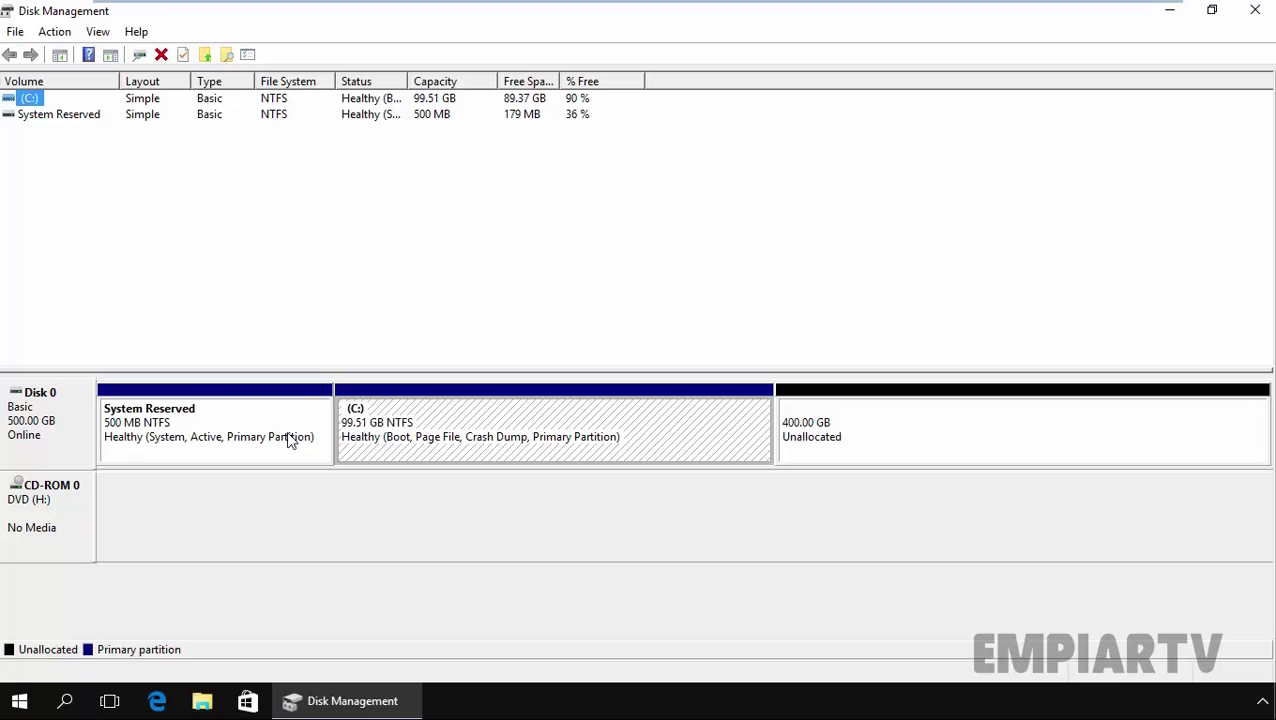
pyautogui.click(55, 451)
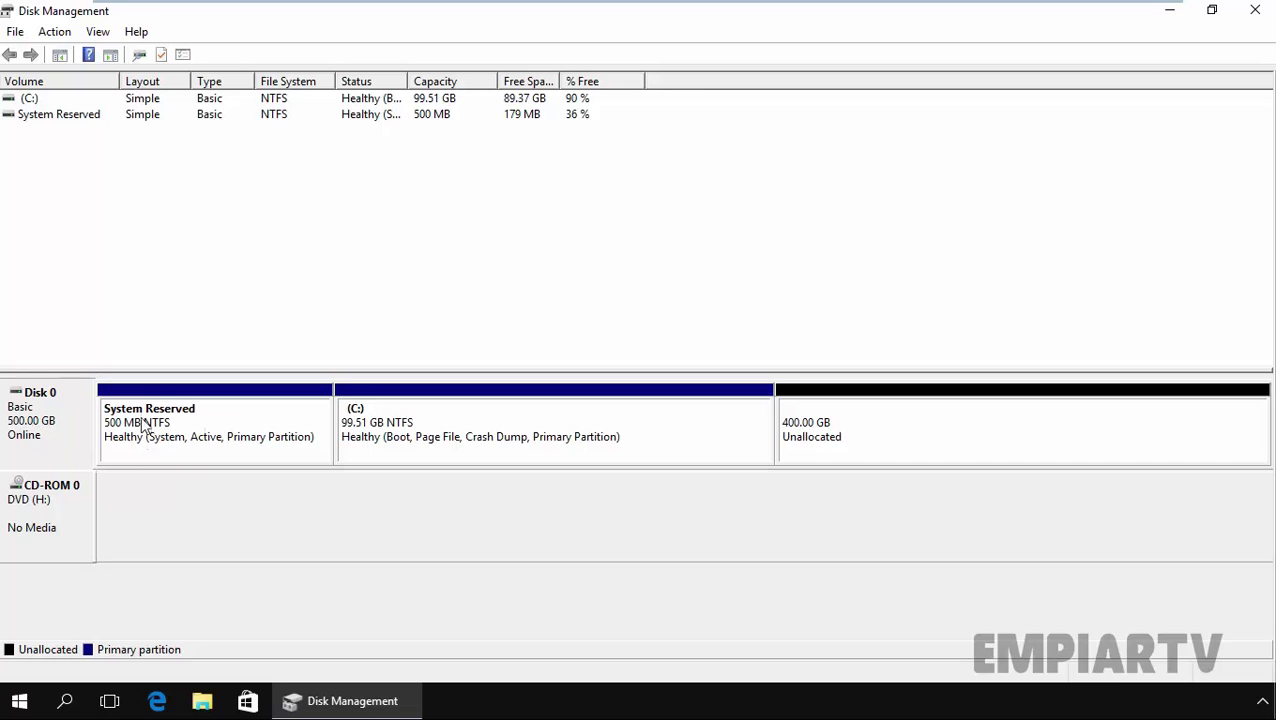
pyautogui.click(445, 443)
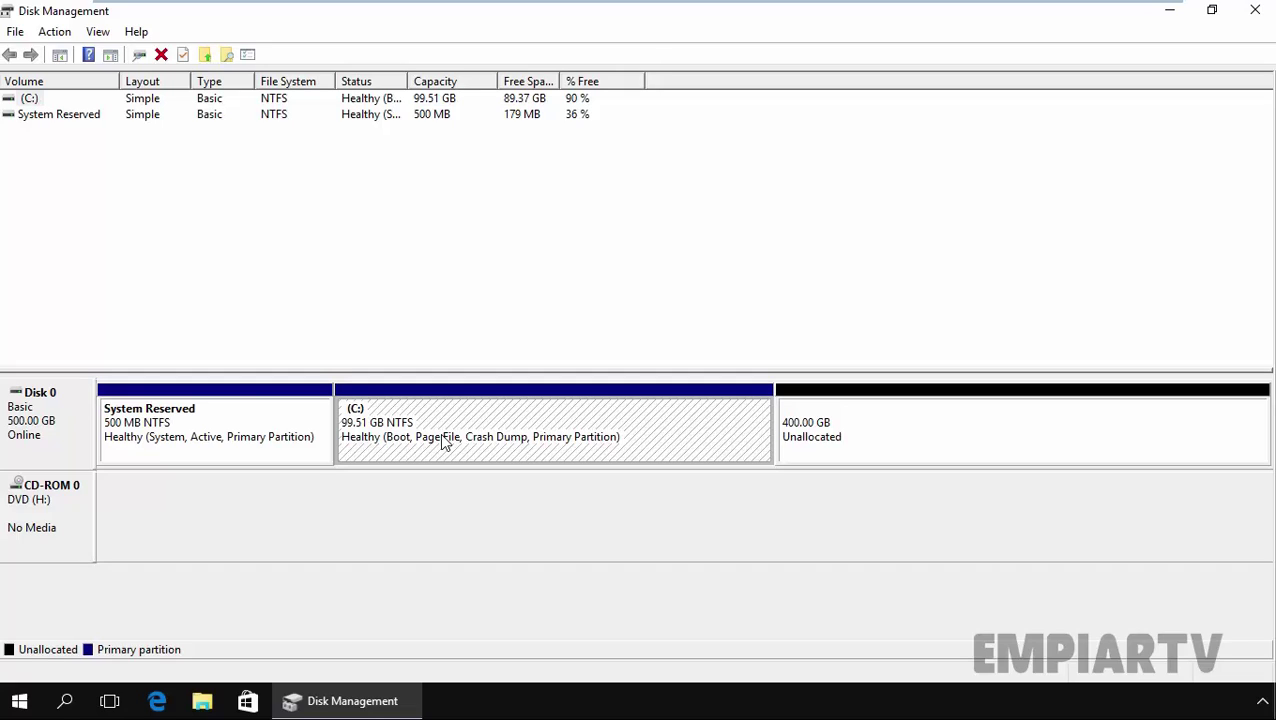
pyautogui.click(293, 433)
pyautogui.click(516, 427)
# Start a new simple volume in Disk 0's unallocated space, sized 100000 MB and assigned drive letter D.
pyautogui.click(836, 416)
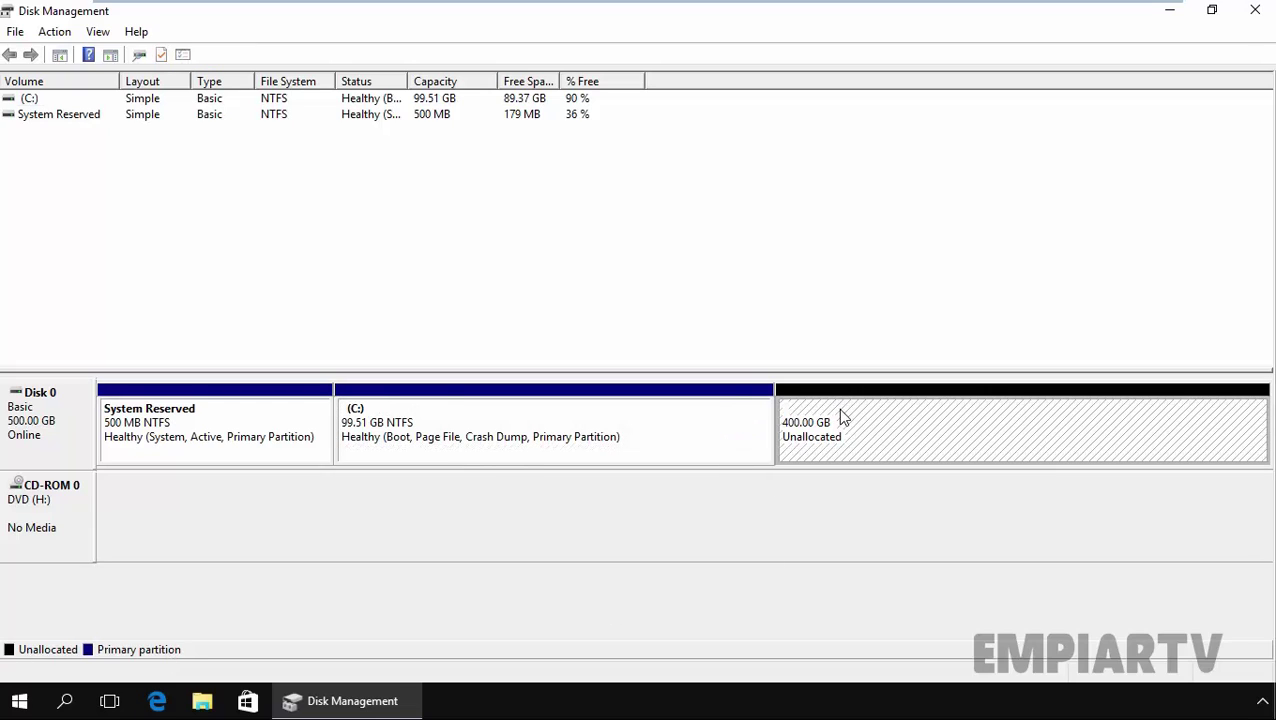
pyautogui.rightClick(841, 416)
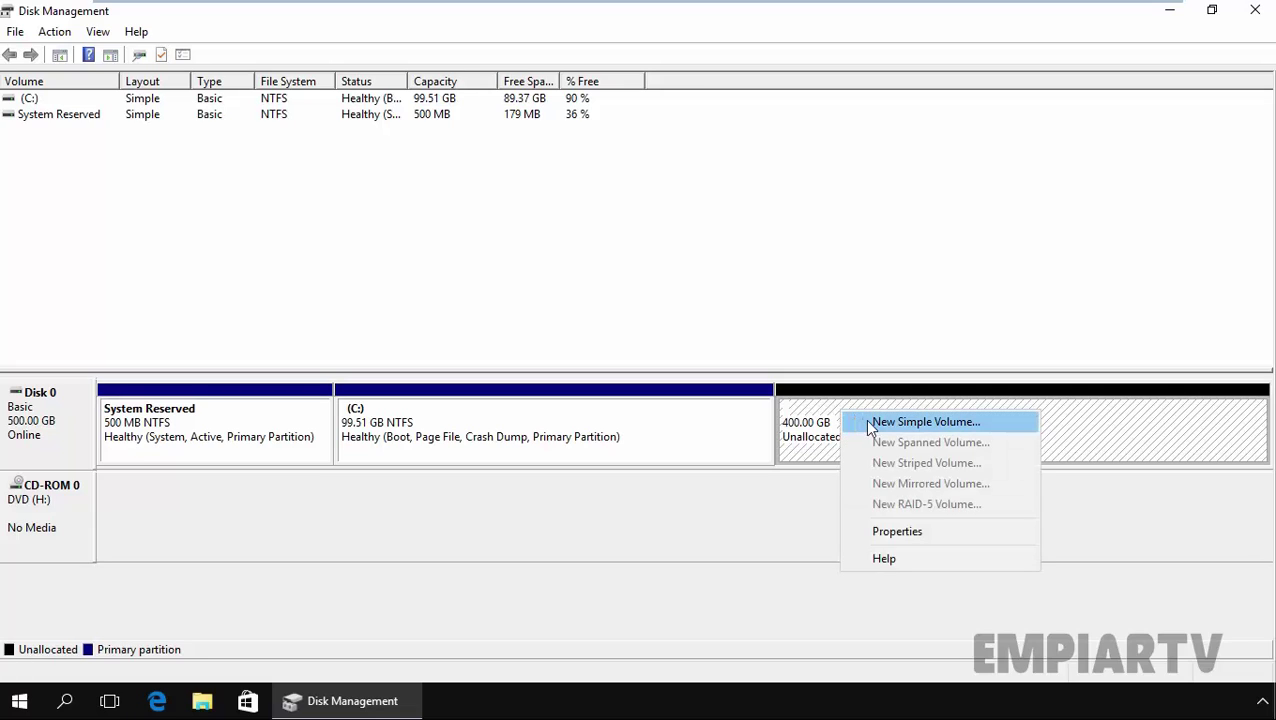
pyautogui.click(870, 424)
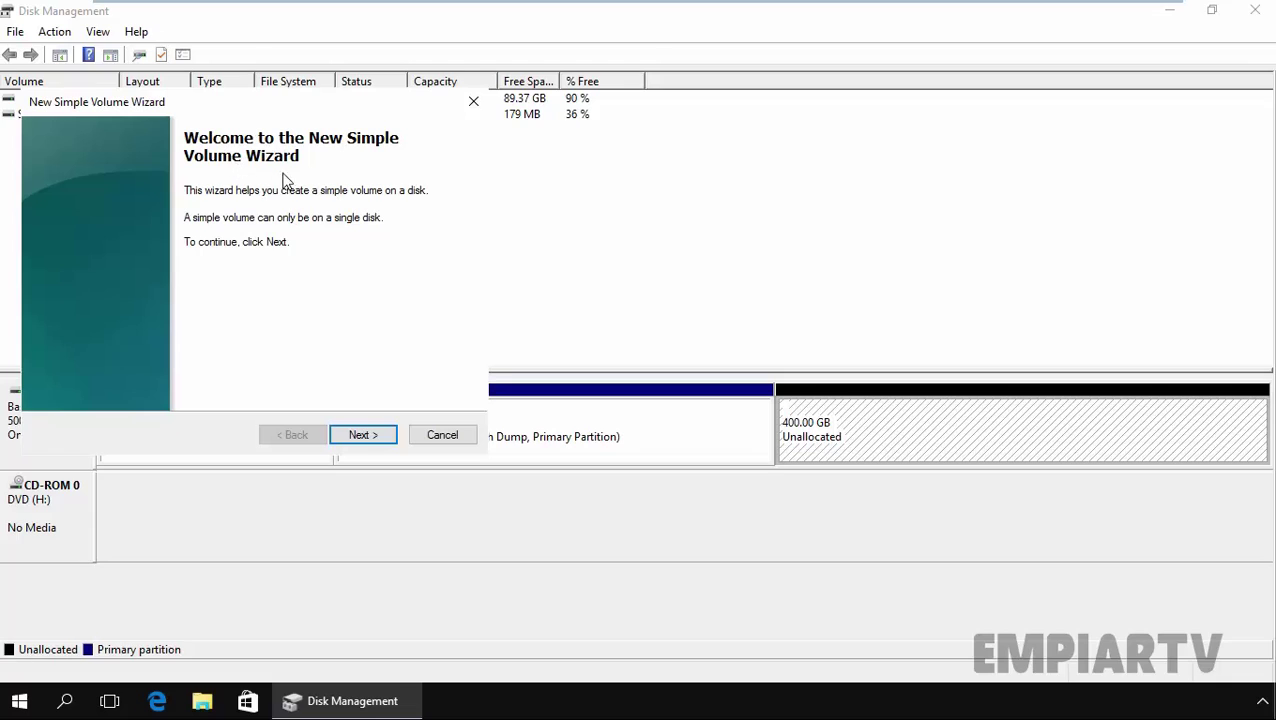
pyautogui.click(363, 437)
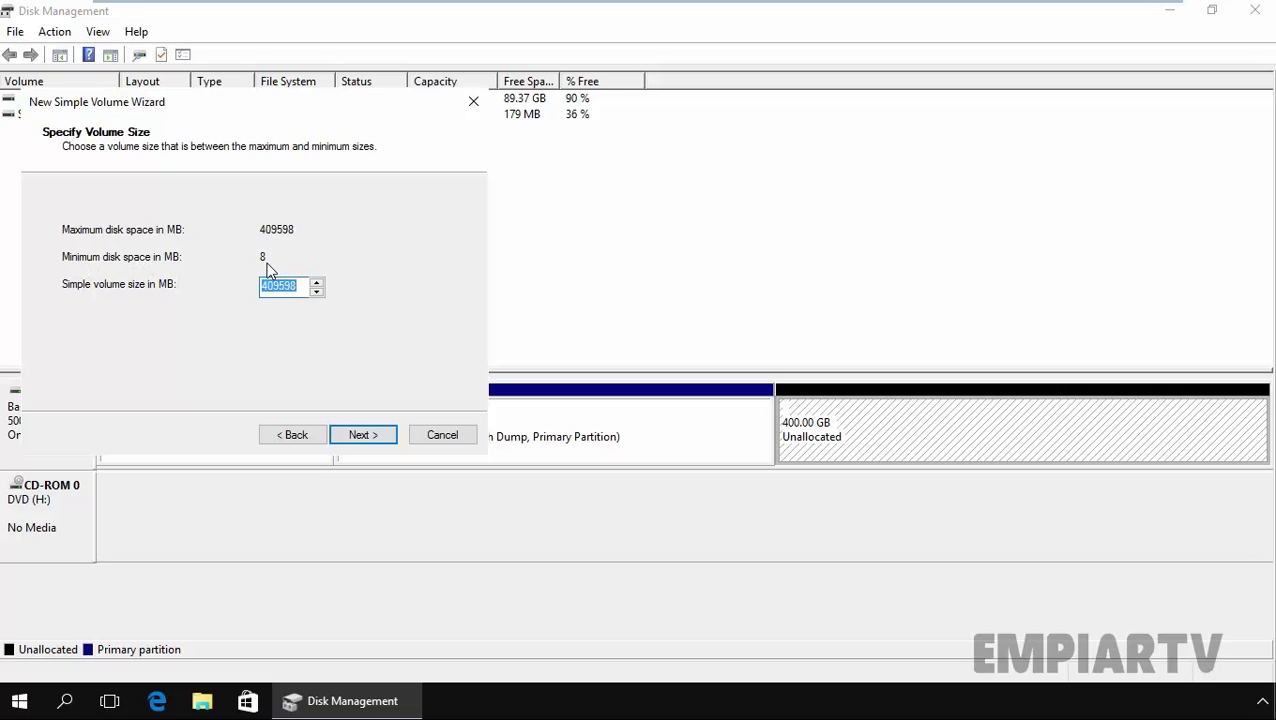
pyautogui.write('100000')
pyautogui.click(366, 440)
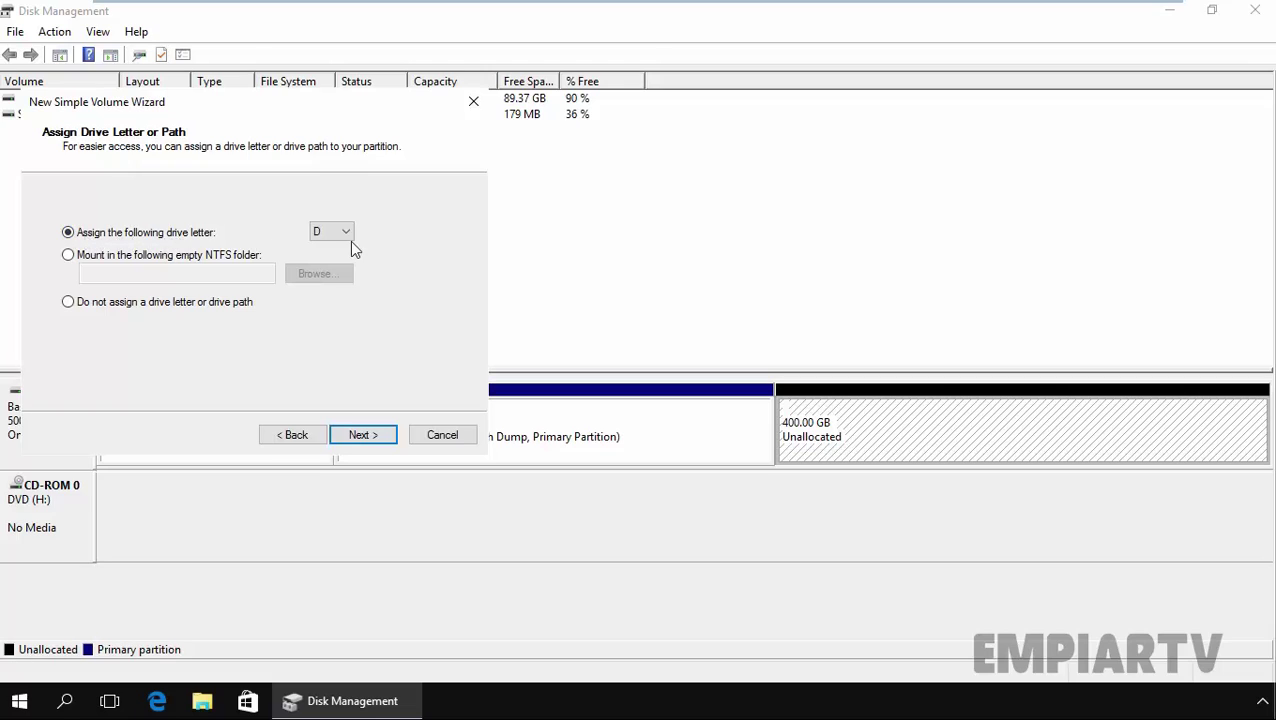
pyautogui.click(358, 436)
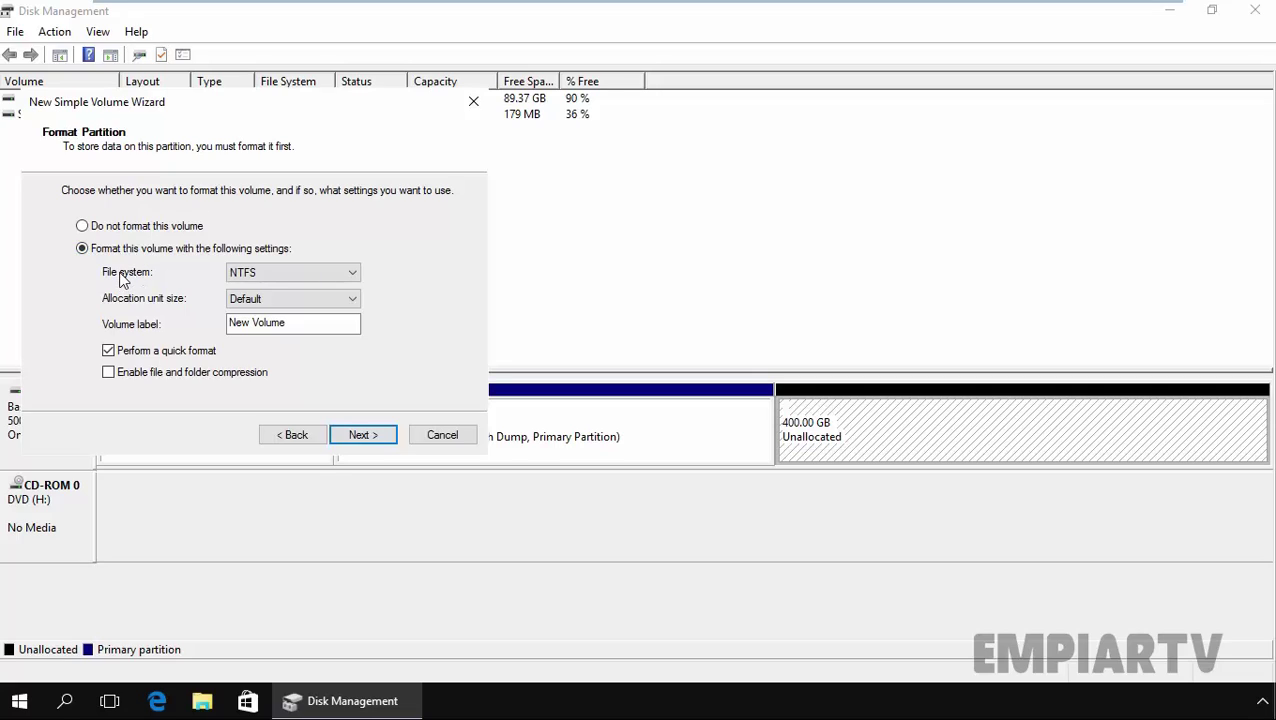
# Set the new volume's file system to NTFS with the Default allocation unit size.
pyautogui.click(305, 272)
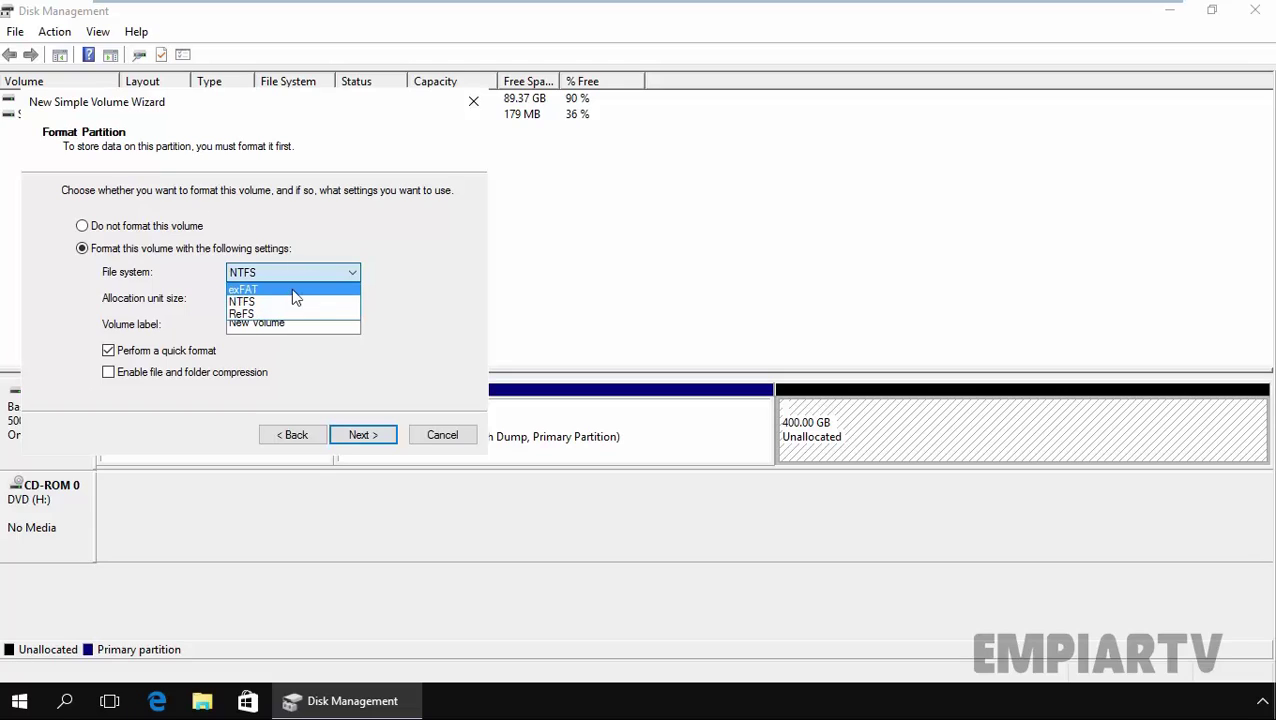
pyautogui.click(259, 288)
pyautogui.click(262, 271)
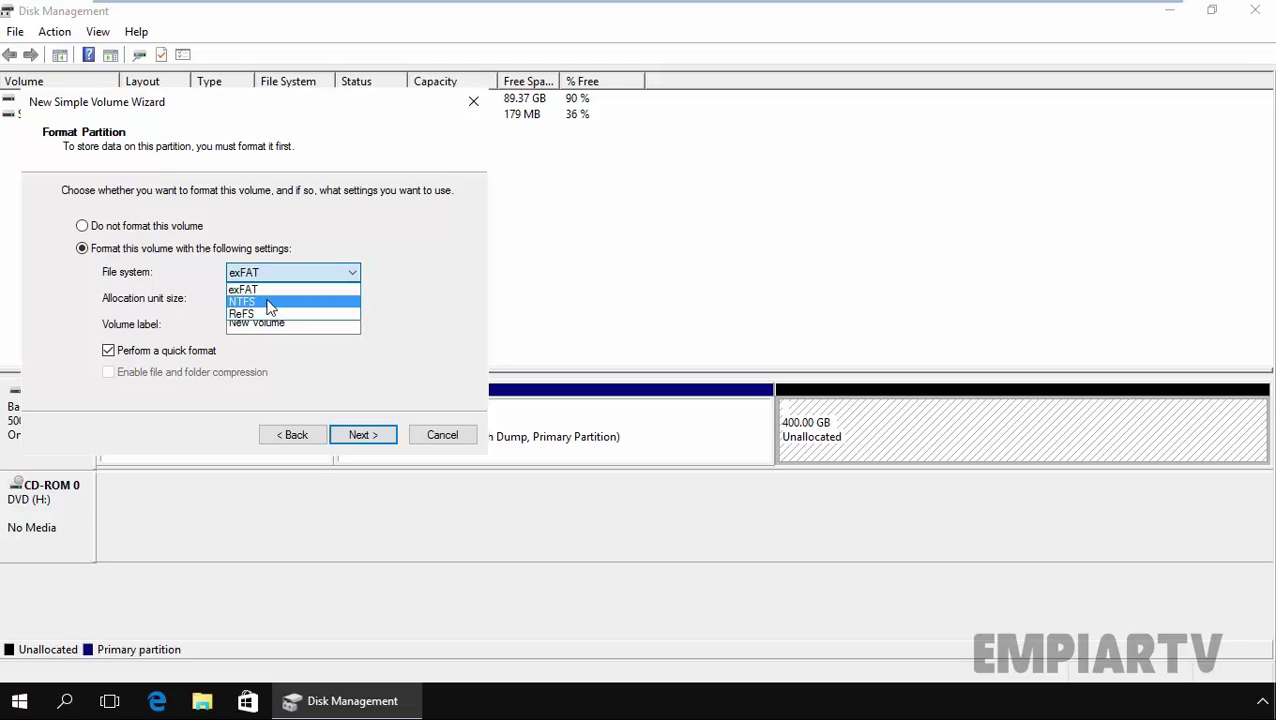
pyautogui.click(265, 301)
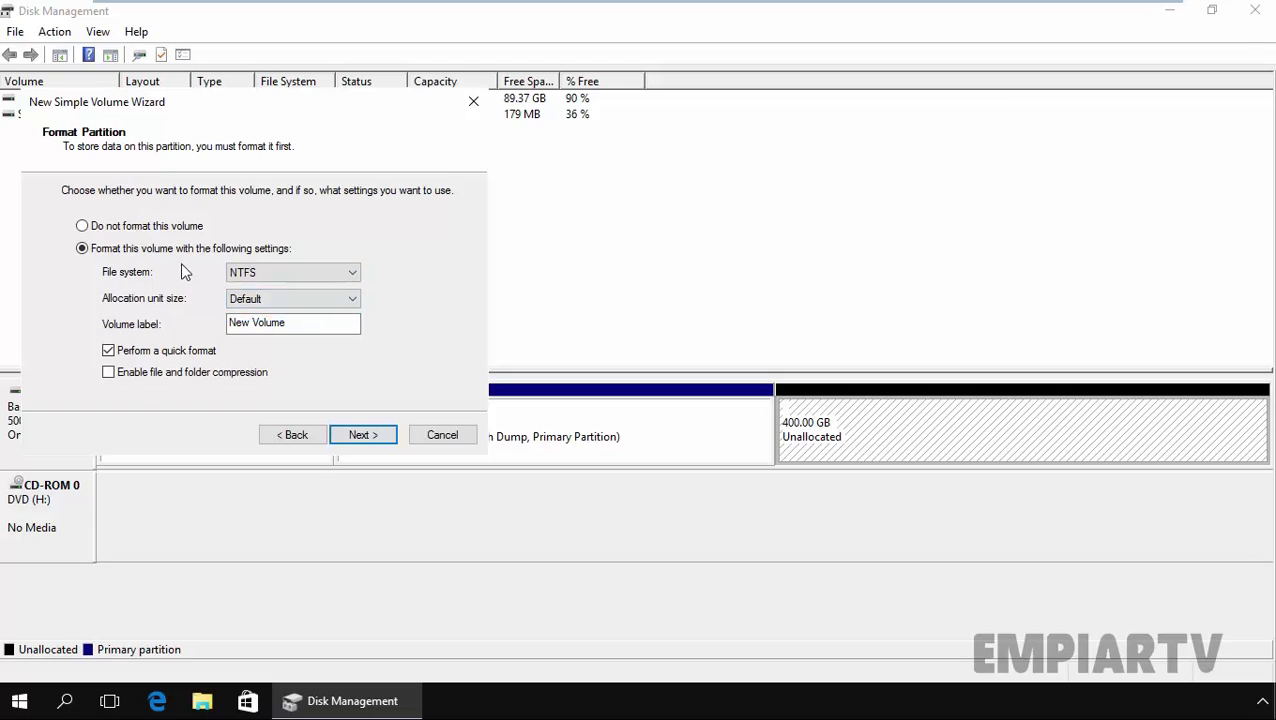
pyautogui.click(247, 300)
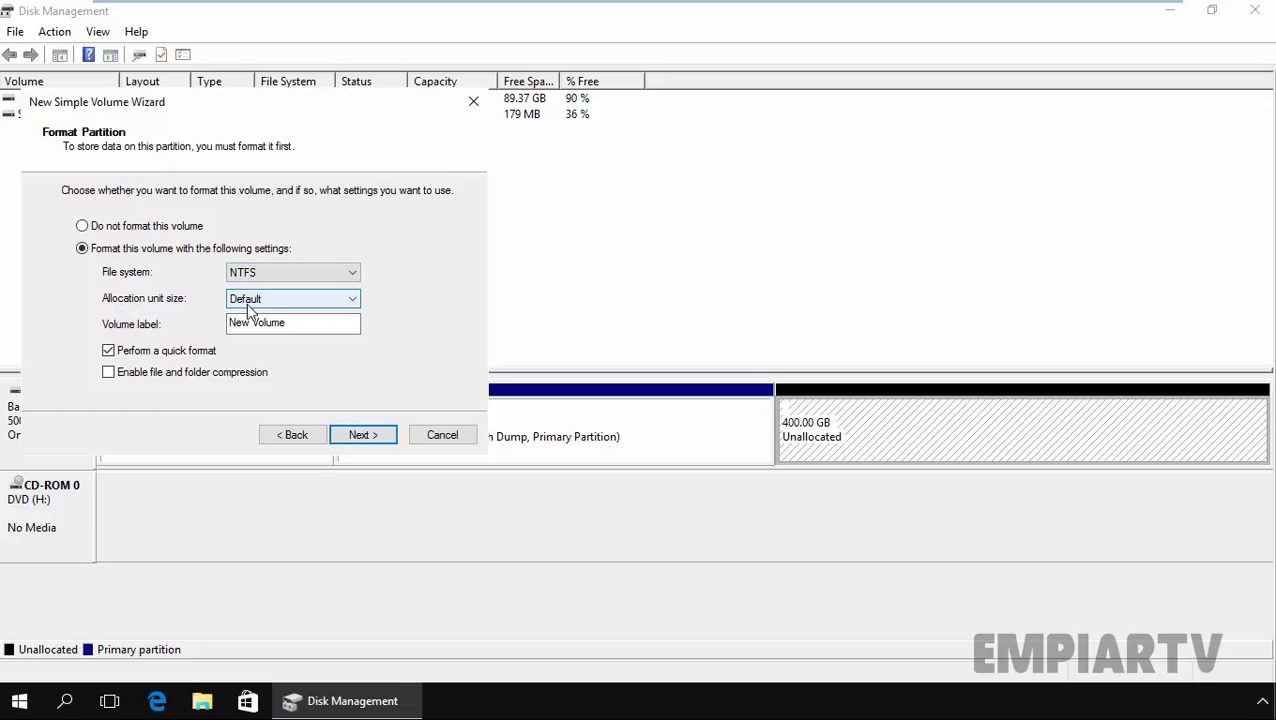
pyautogui.click(256, 316)
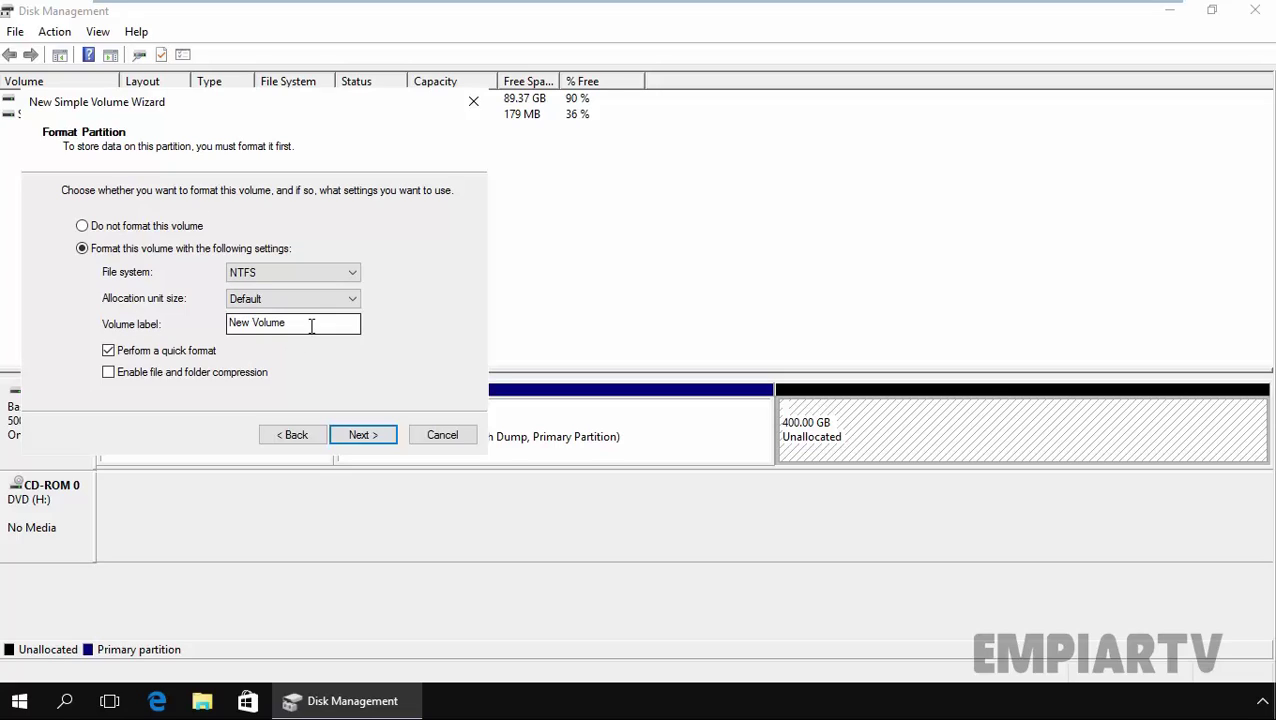
# Label the volume DATA and finish creating it with quick format enabled.
pyautogui.moveTo(312, 326); pyautogui.dragTo(165, 330)
pyautogui.write('DATA')
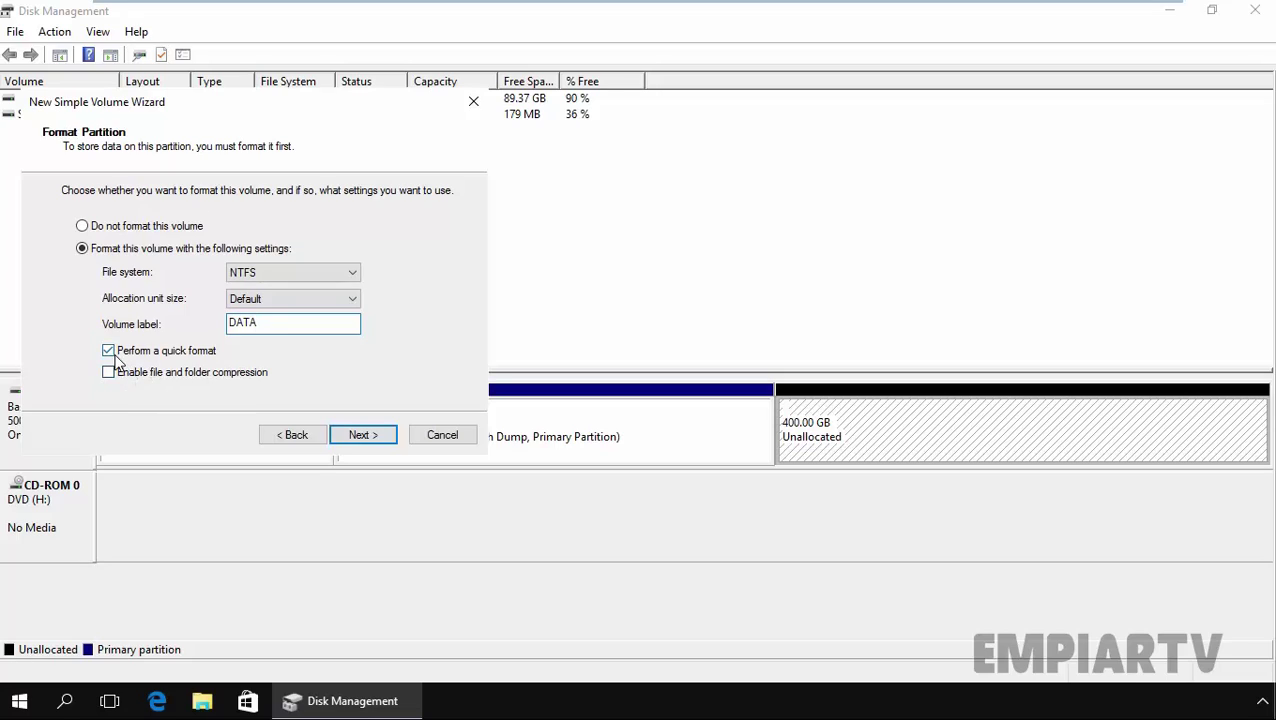
pyautogui.click(361, 442)
pyautogui.click(362, 436)
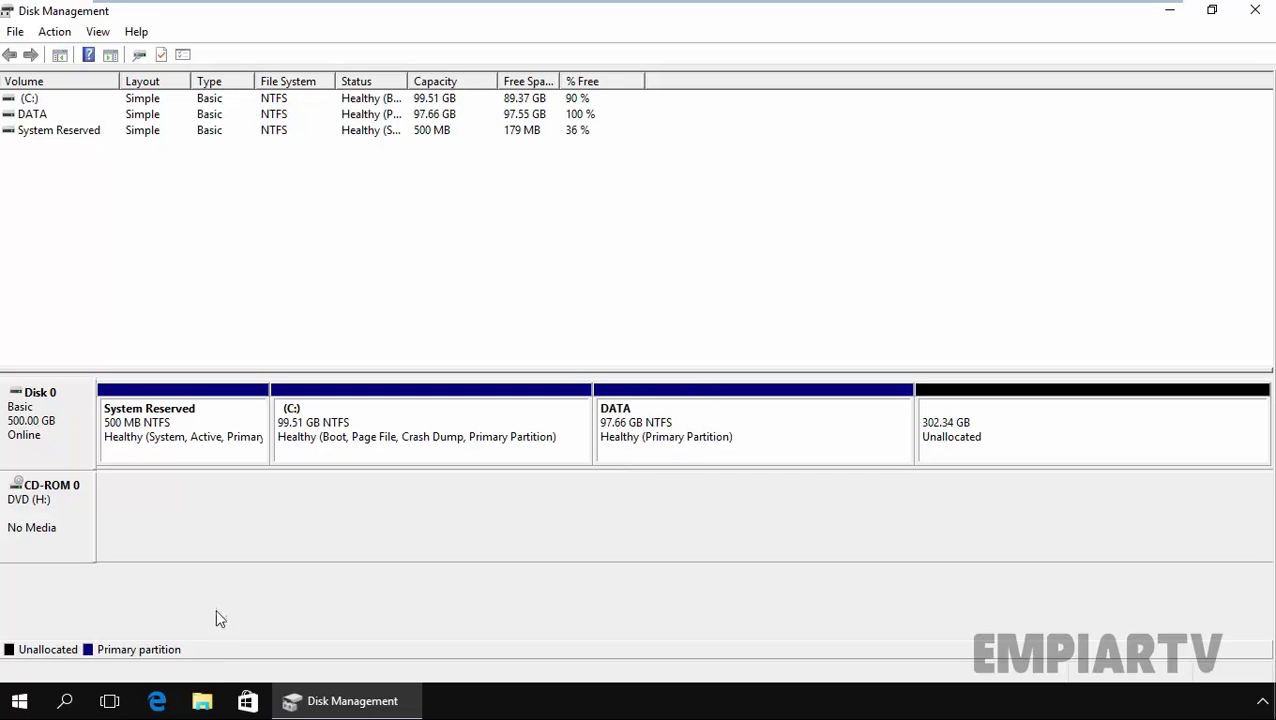
# Switch to File Explorer and check the C: and DATA (D:) drives under This PC.
pyautogui.click(202, 701)
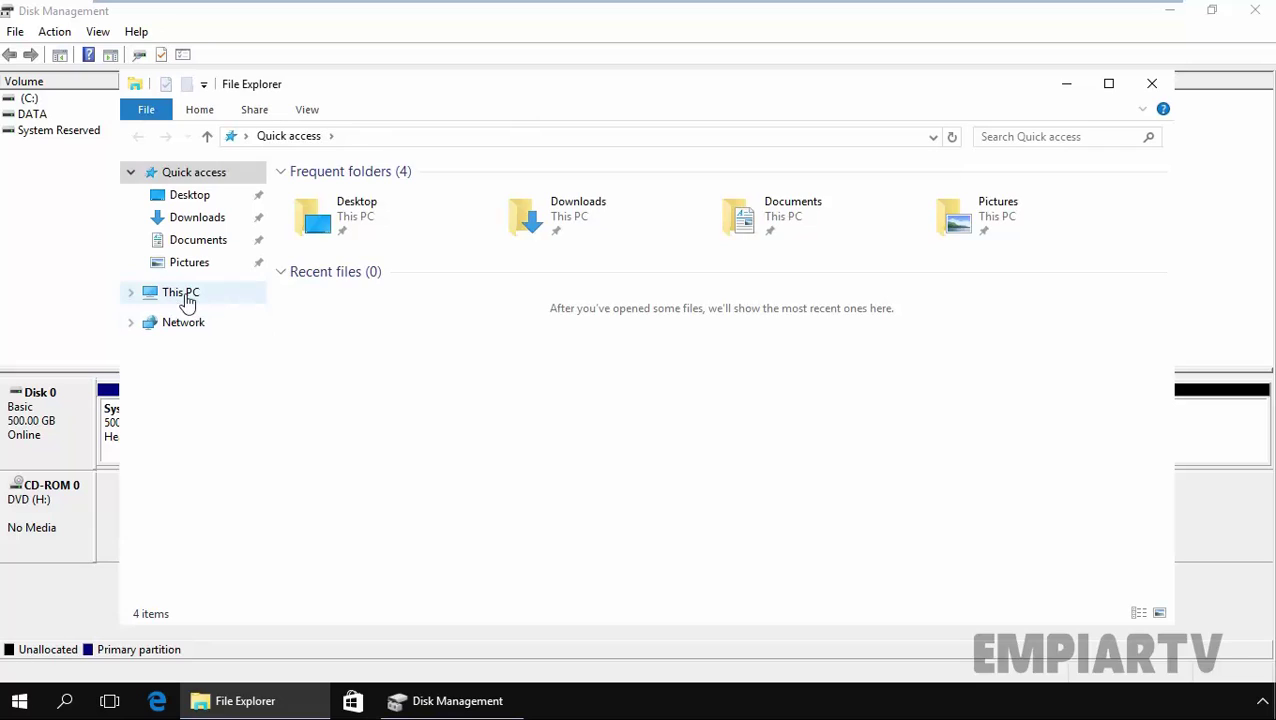
pyautogui.click(187, 302)
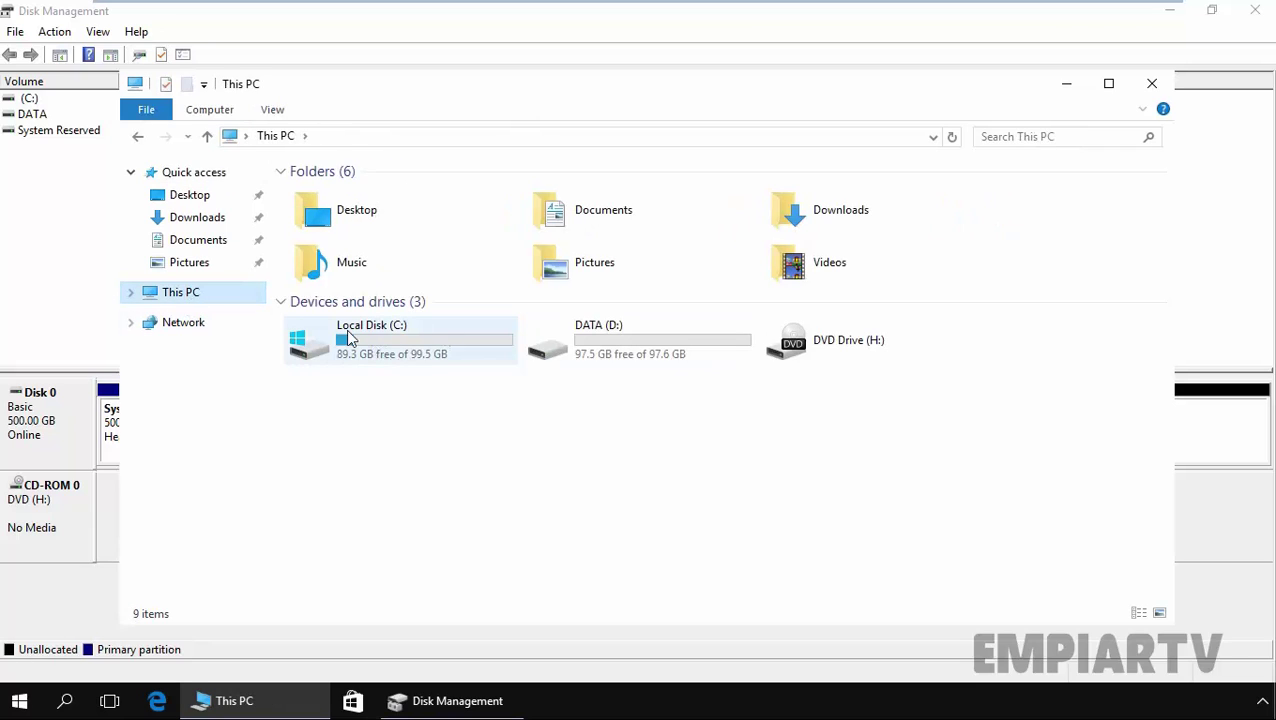
pyautogui.click(438, 356)
pyautogui.click(726, 344)
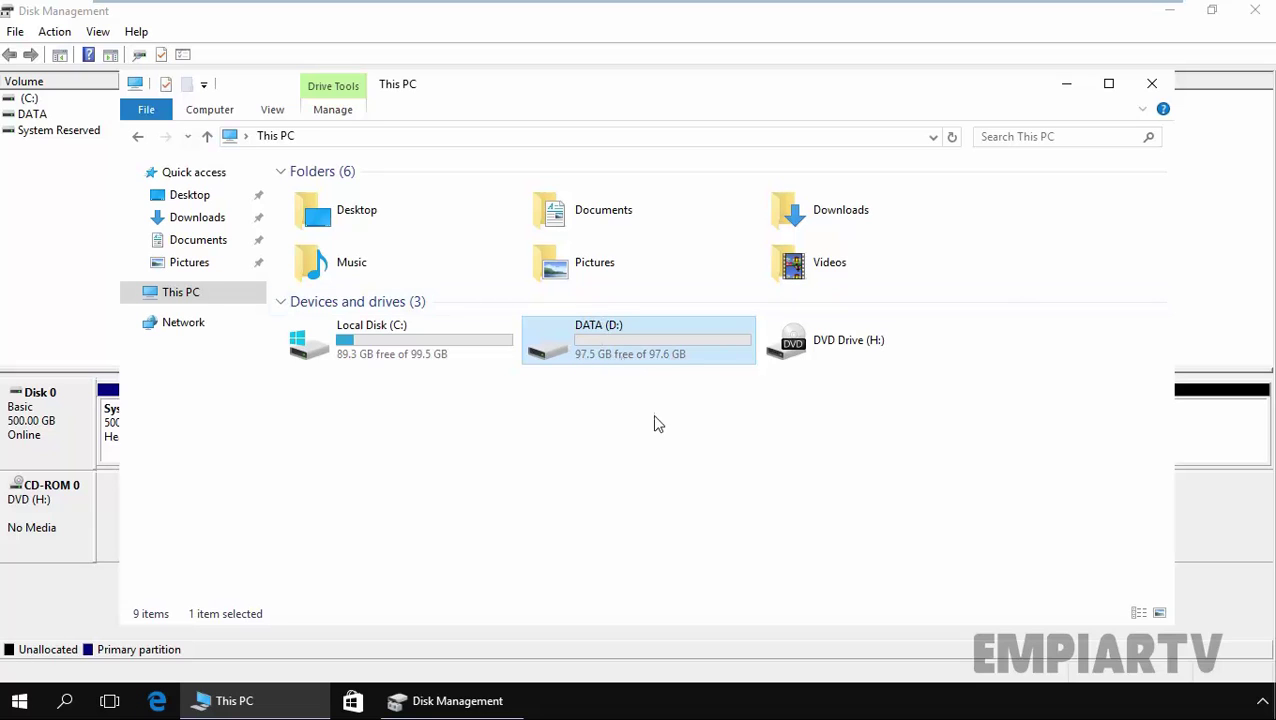
# Switch back to Disk Management and create a 102400 MB simple volume in the remaining unallocated space, keeping the default drive letter and NTFS format settings.
pyautogui.hotkey('alt', 'Tab')
pyautogui.click(973, 448)
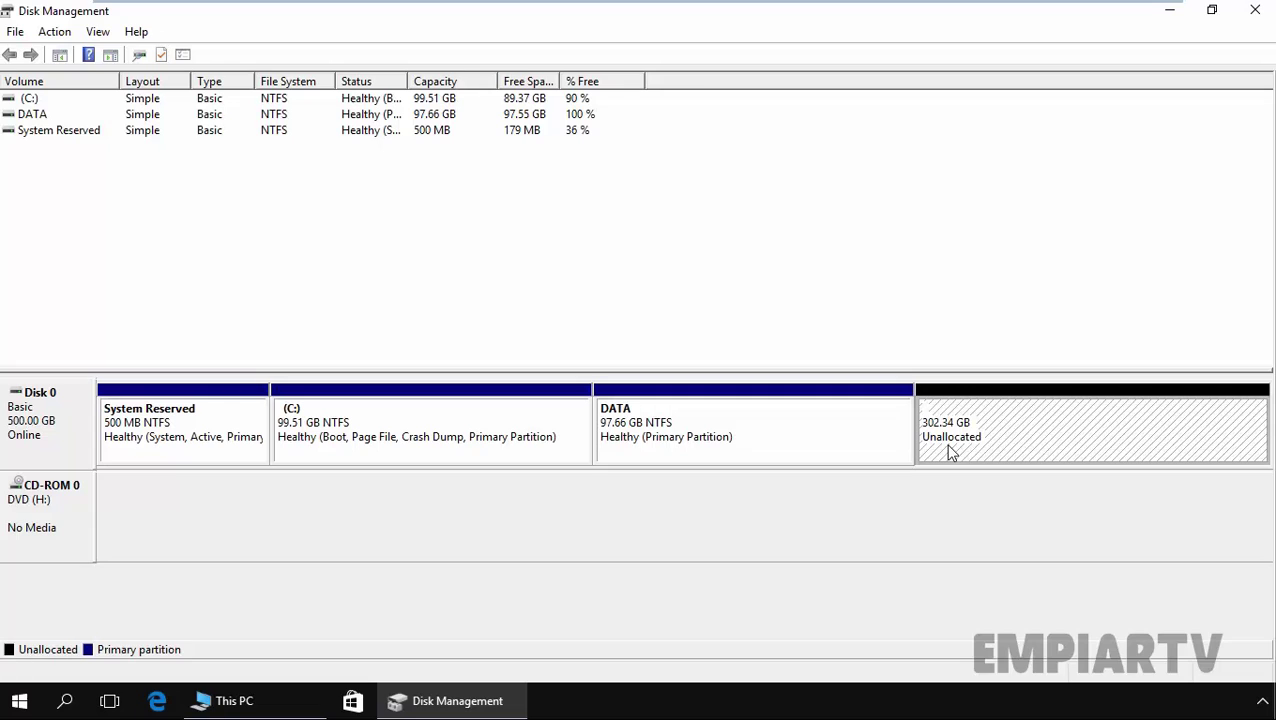
pyautogui.rightClick(951, 452)
pyautogui.click(963, 458)
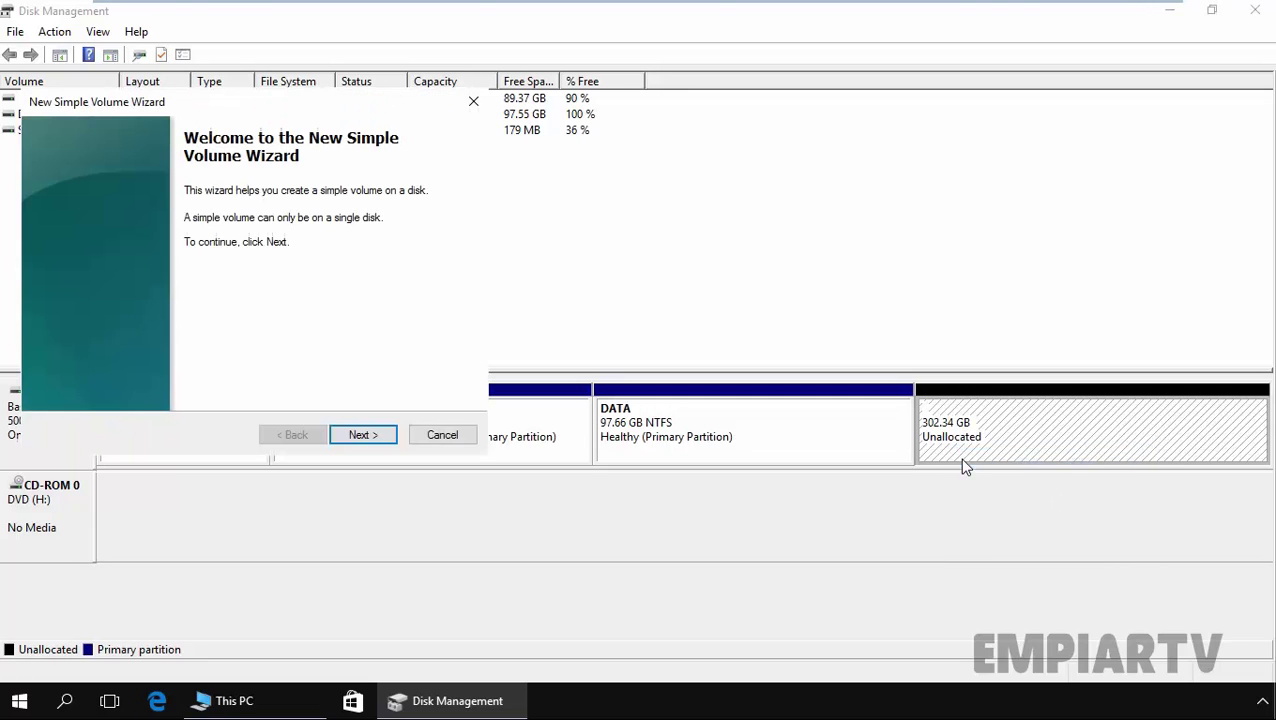
pyautogui.click(360, 437)
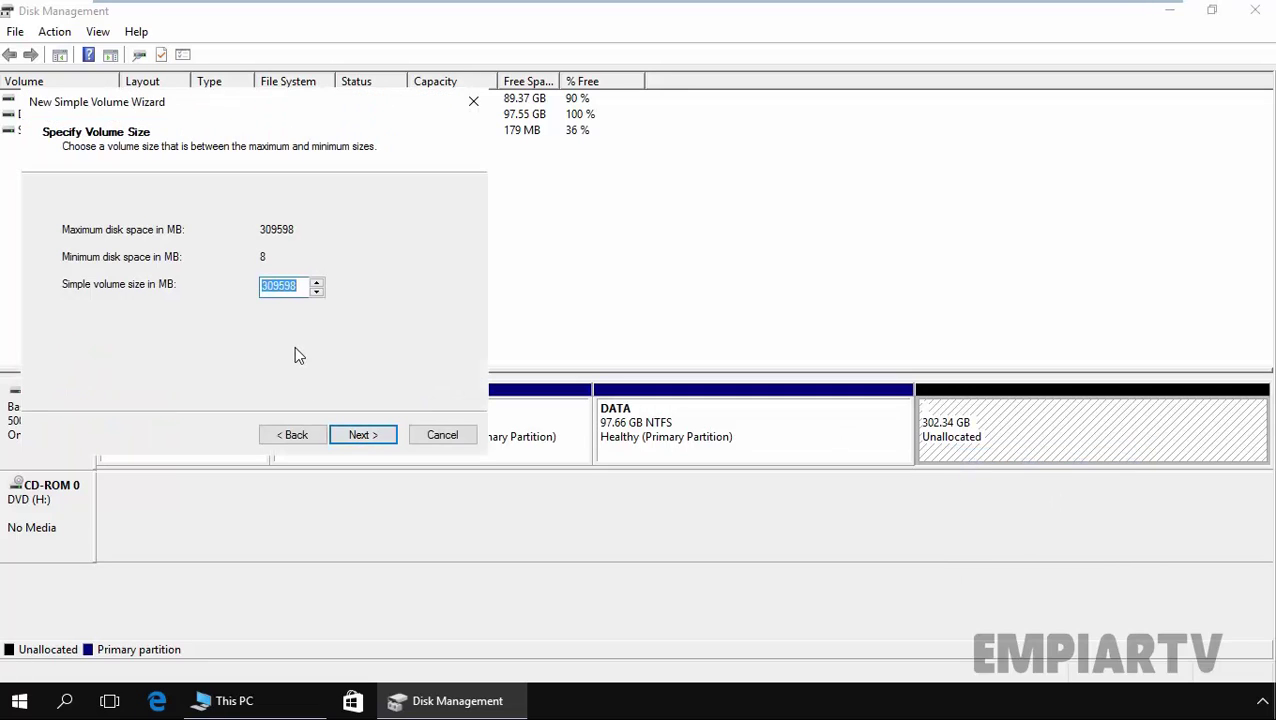
pyautogui.write('1024000')
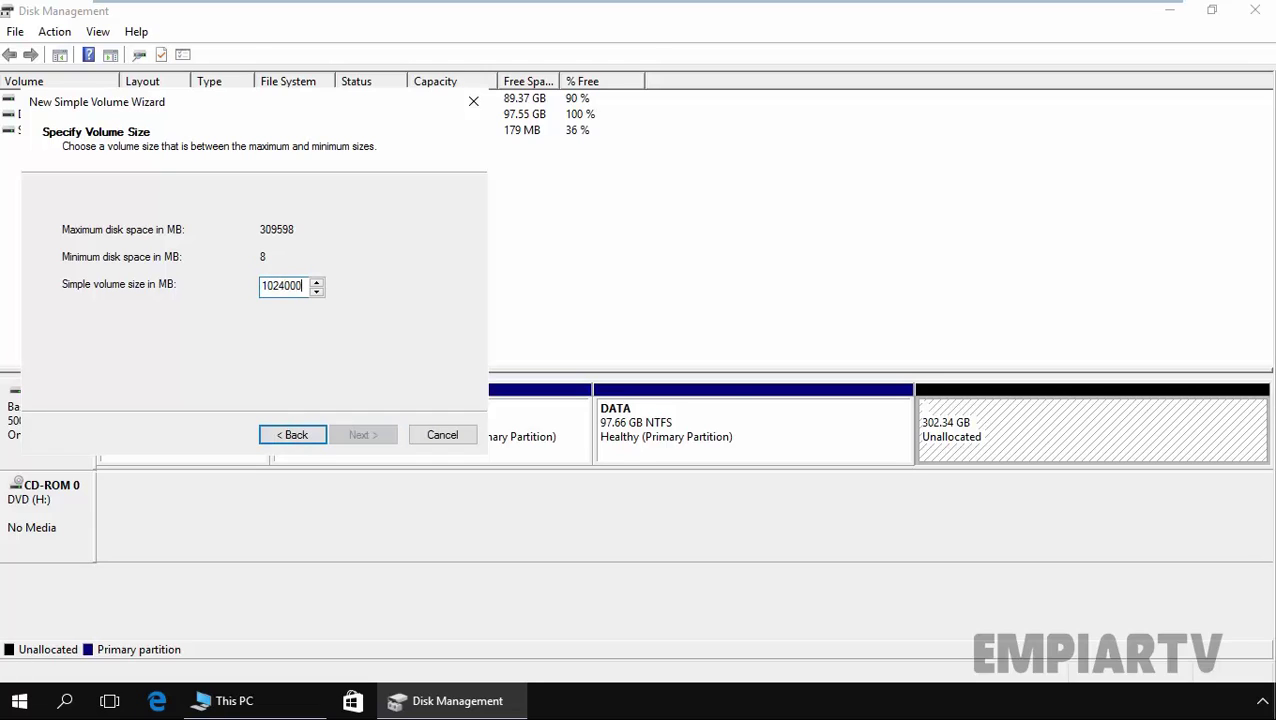
pyautogui.press('BackSpace')
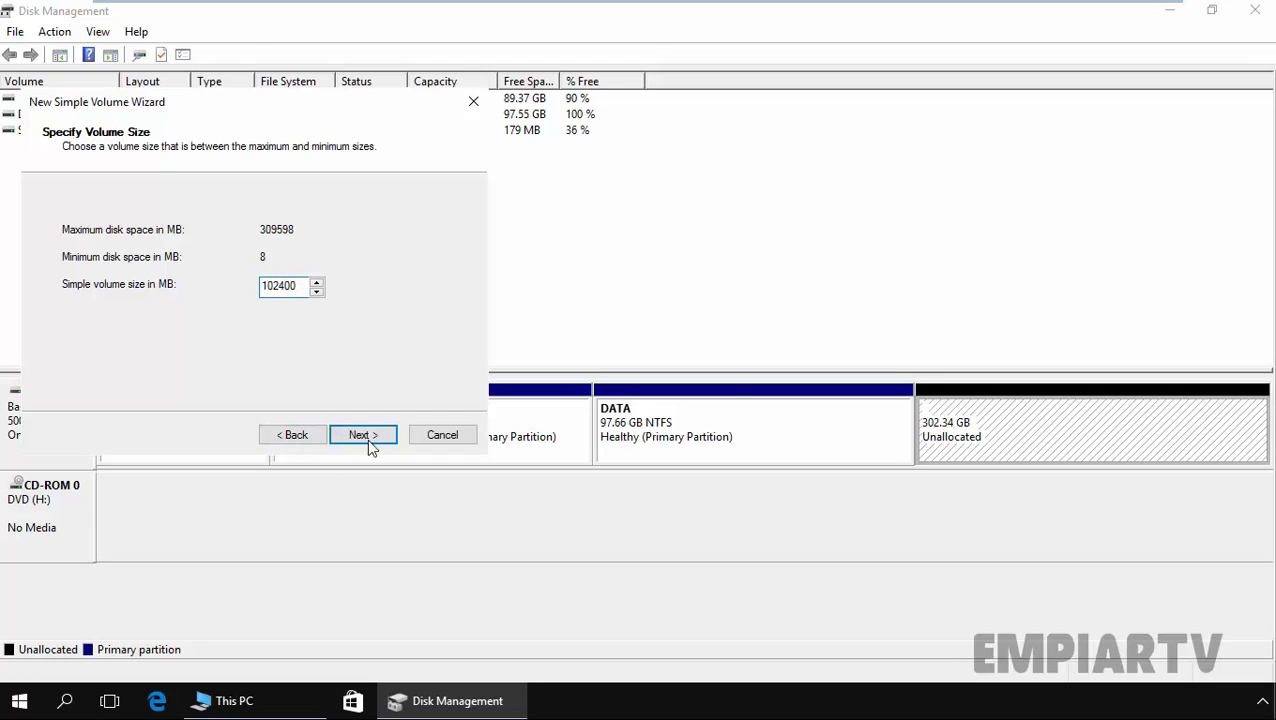
pyautogui.click(364, 438)
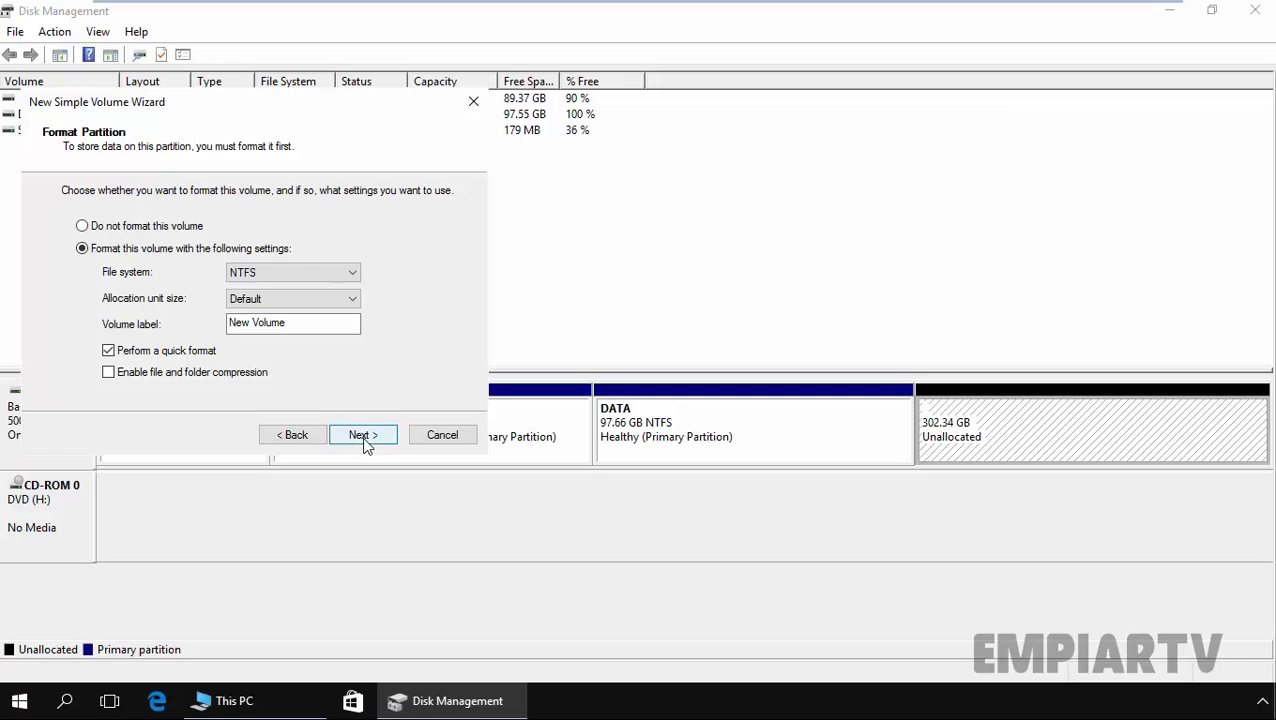
pyautogui.click(362, 436)
pyautogui.click(362, 436)
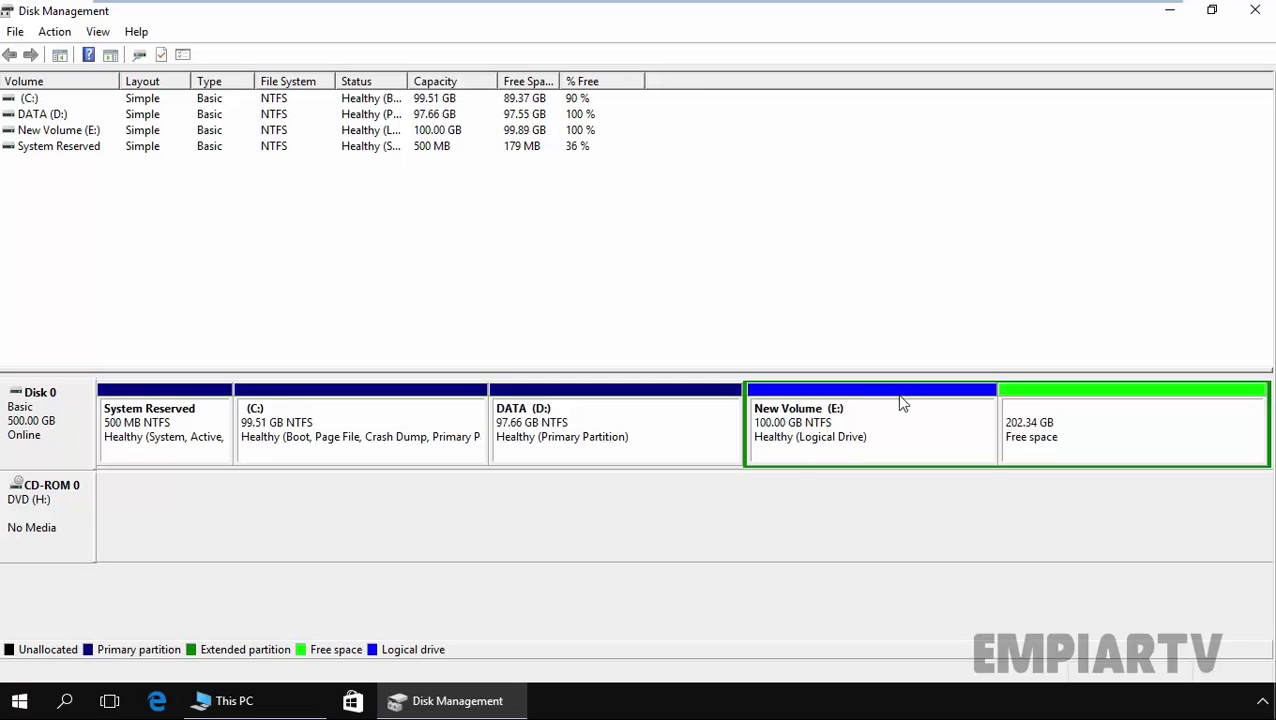
# Quick format the New Volume (E:) partition as NTFS with the Default allocation unit size, keeping its label.
pyautogui.rightClick(897, 423)
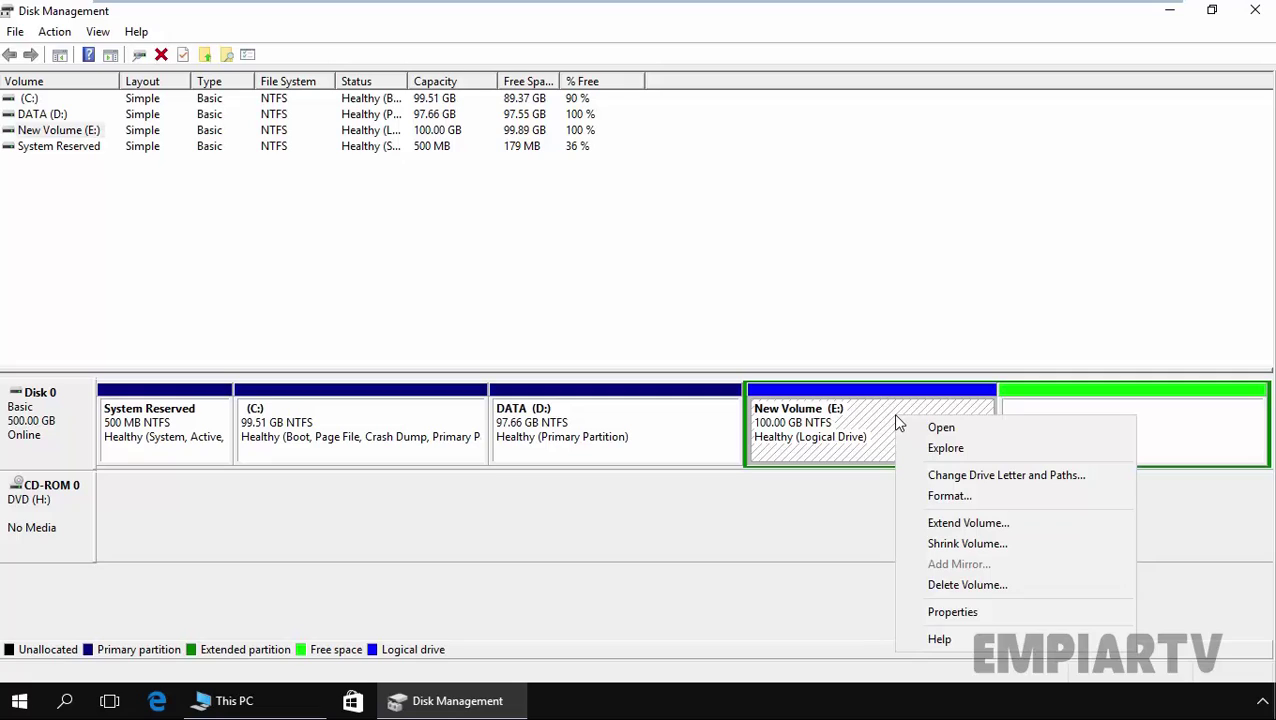
pyautogui.click(949, 497)
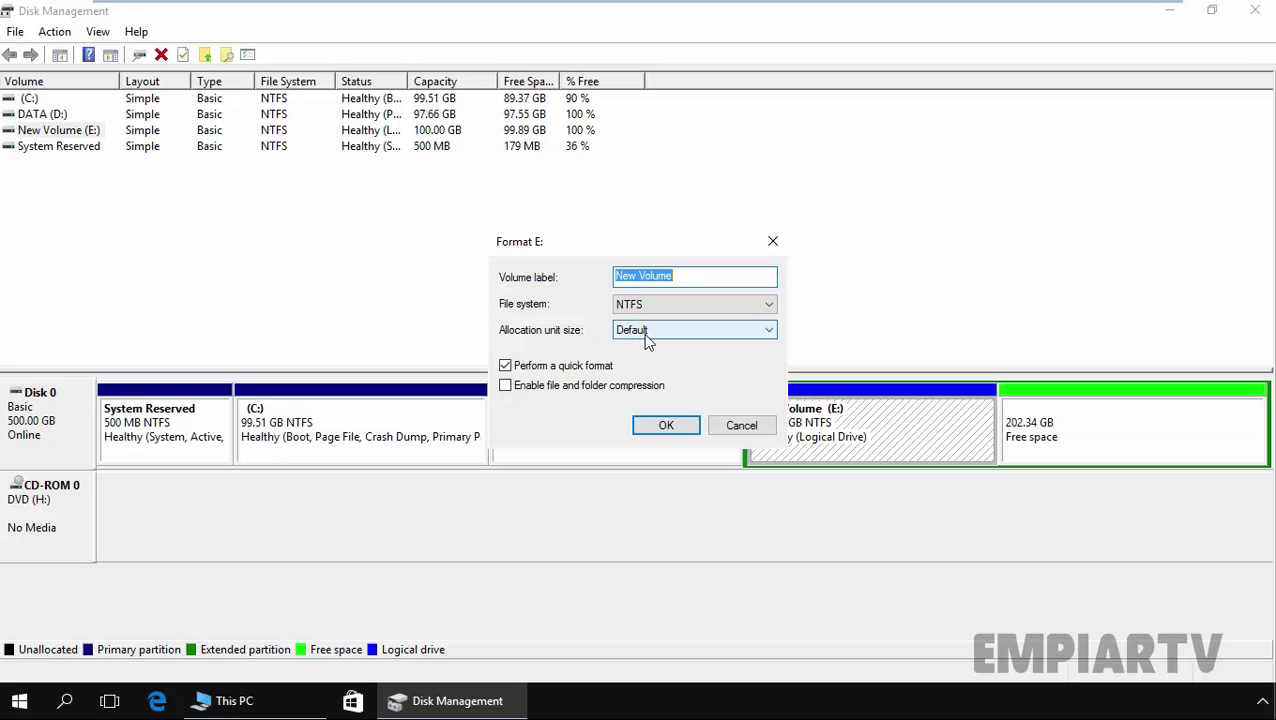
pyautogui.click(661, 427)
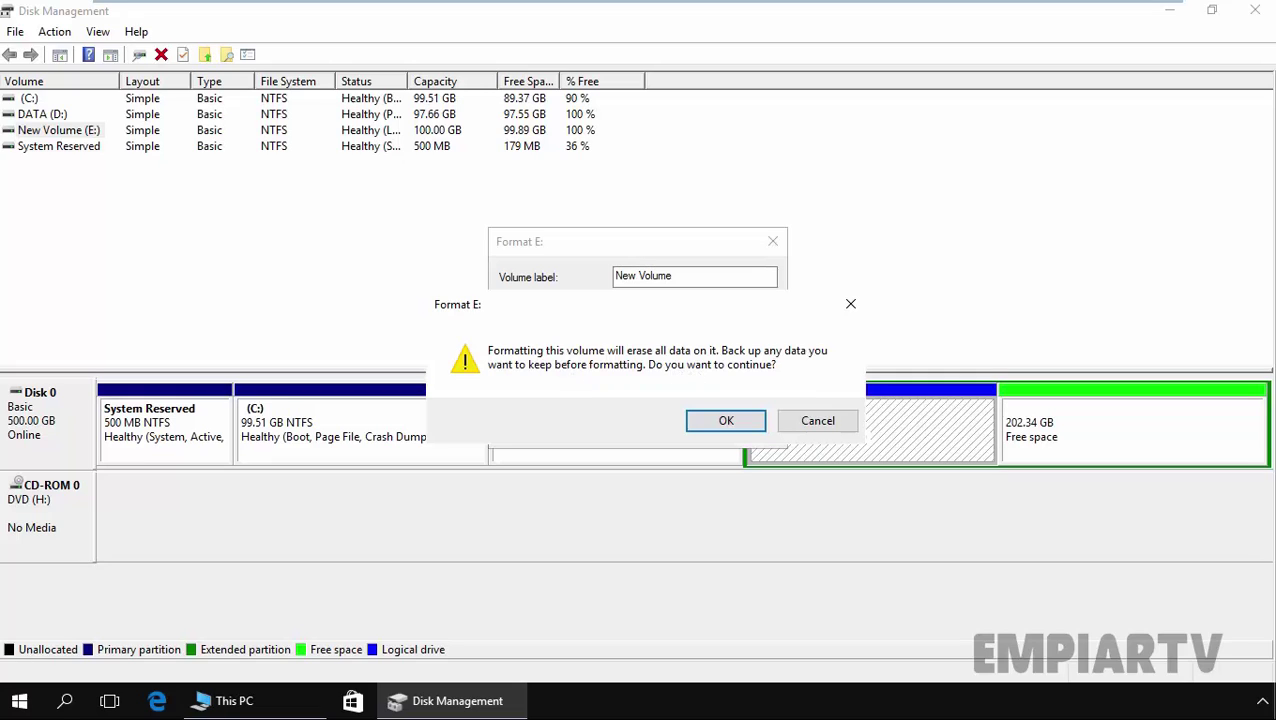
pyautogui.click(725, 420)
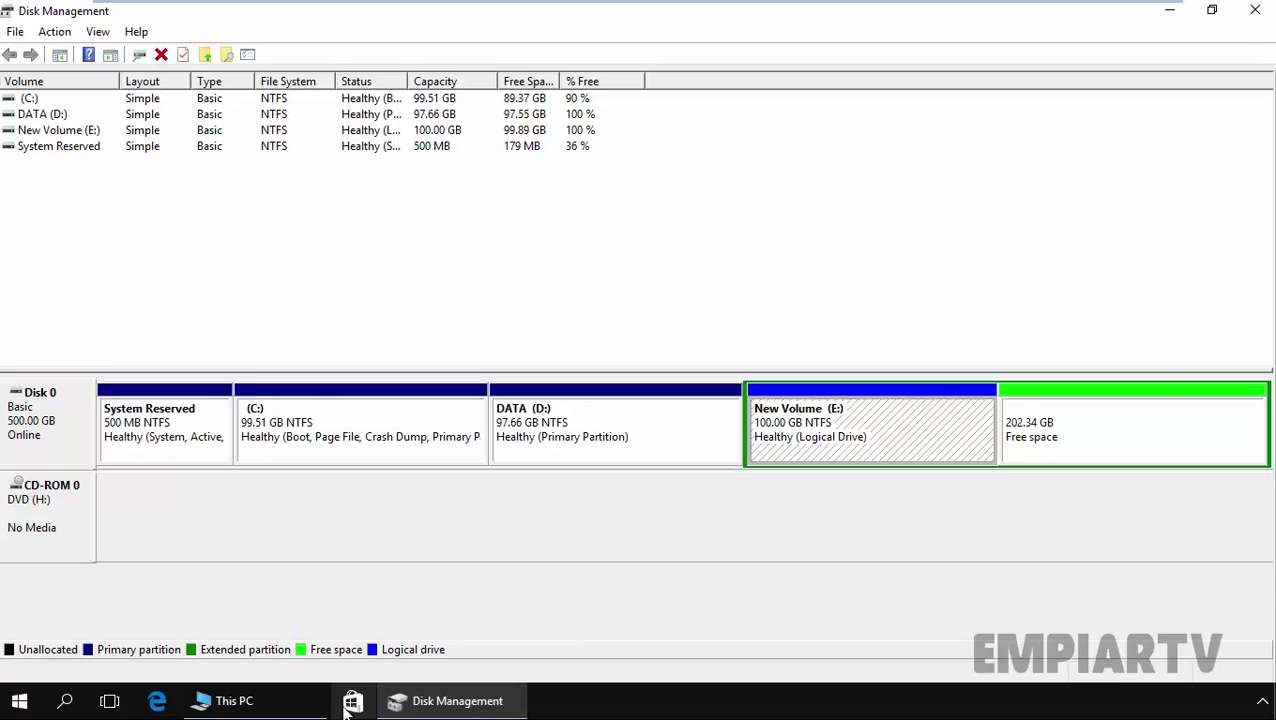
# Switch to File Explorer and quick format New Volume (E:) as NTFS with the device defaults restored, keeping its label.
pyautogui.click(276, 703)
pyautogui.click(872, 345)
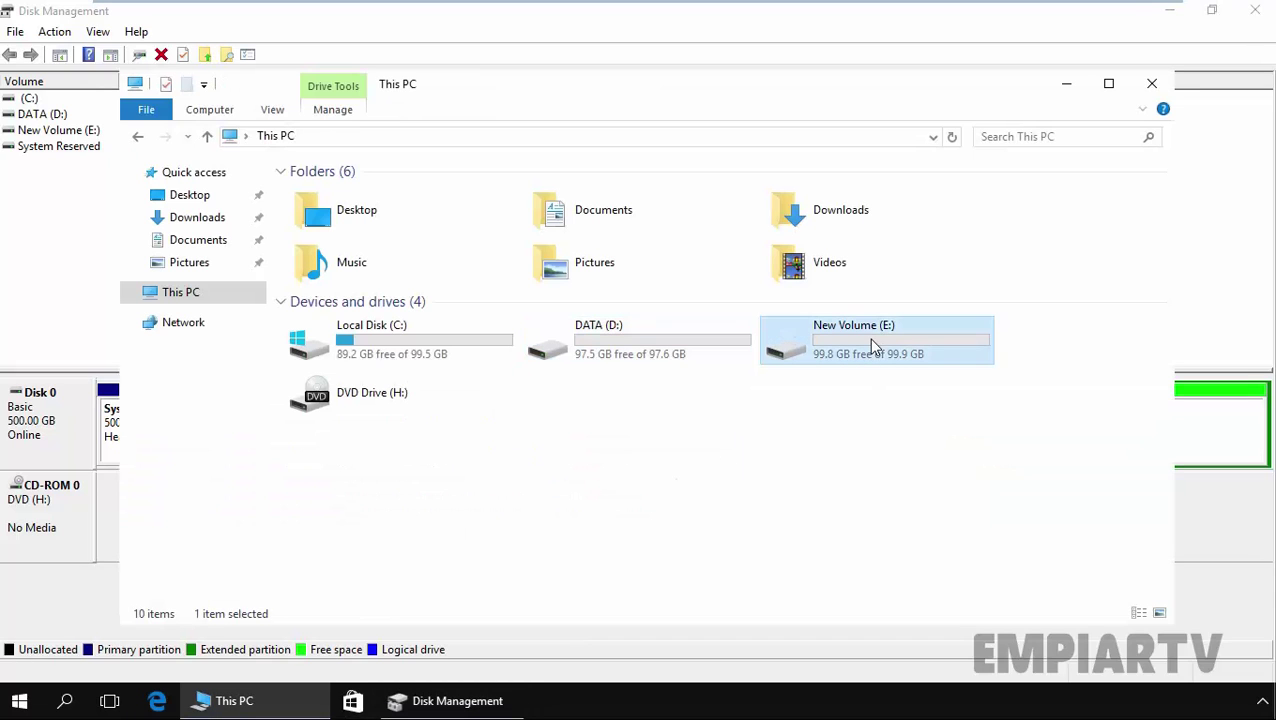
pyautogui.rightClick(870, 339)
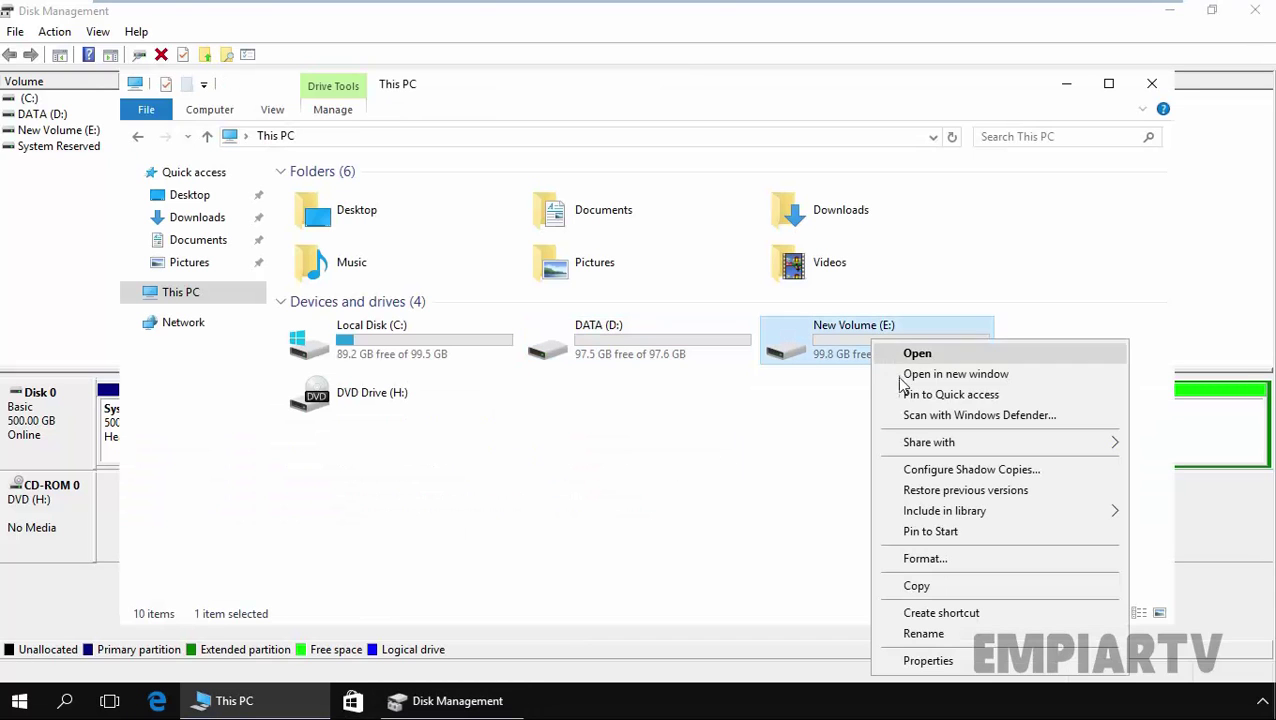
pyautogui.click(925, 559)
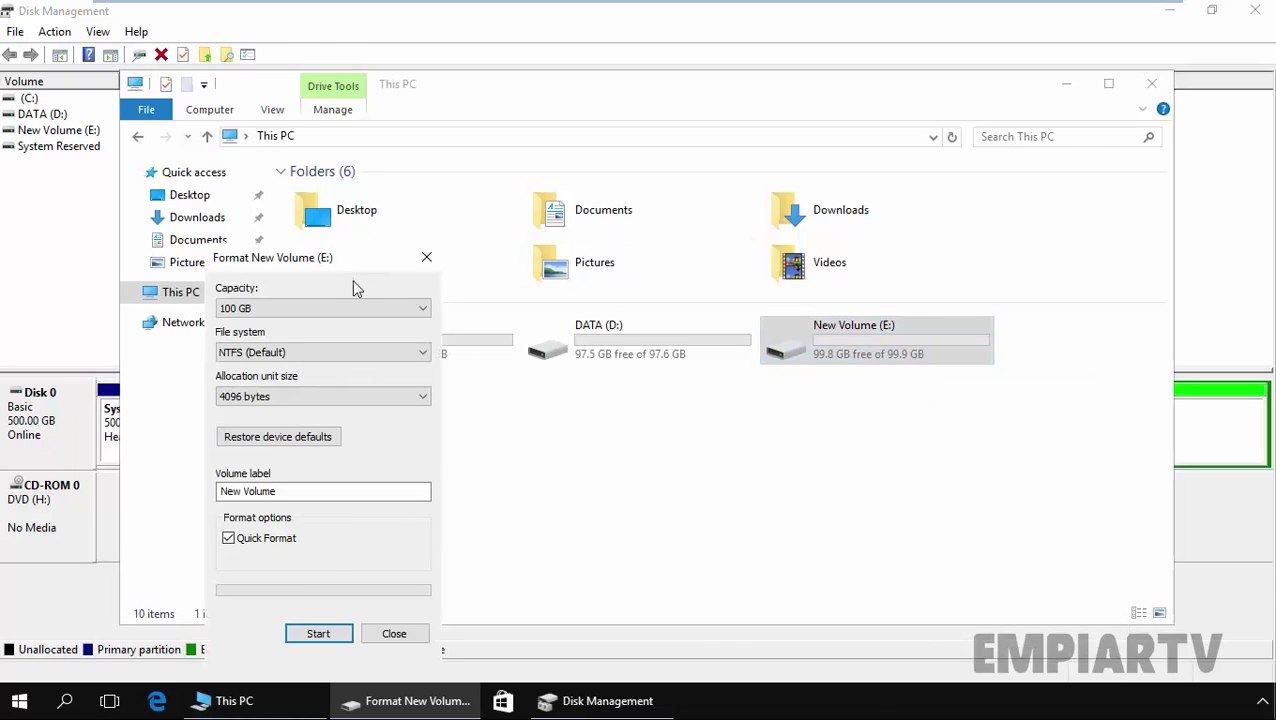
pyautogui.moveTo(421, 262); pyautogui.dragTo(540, 165)
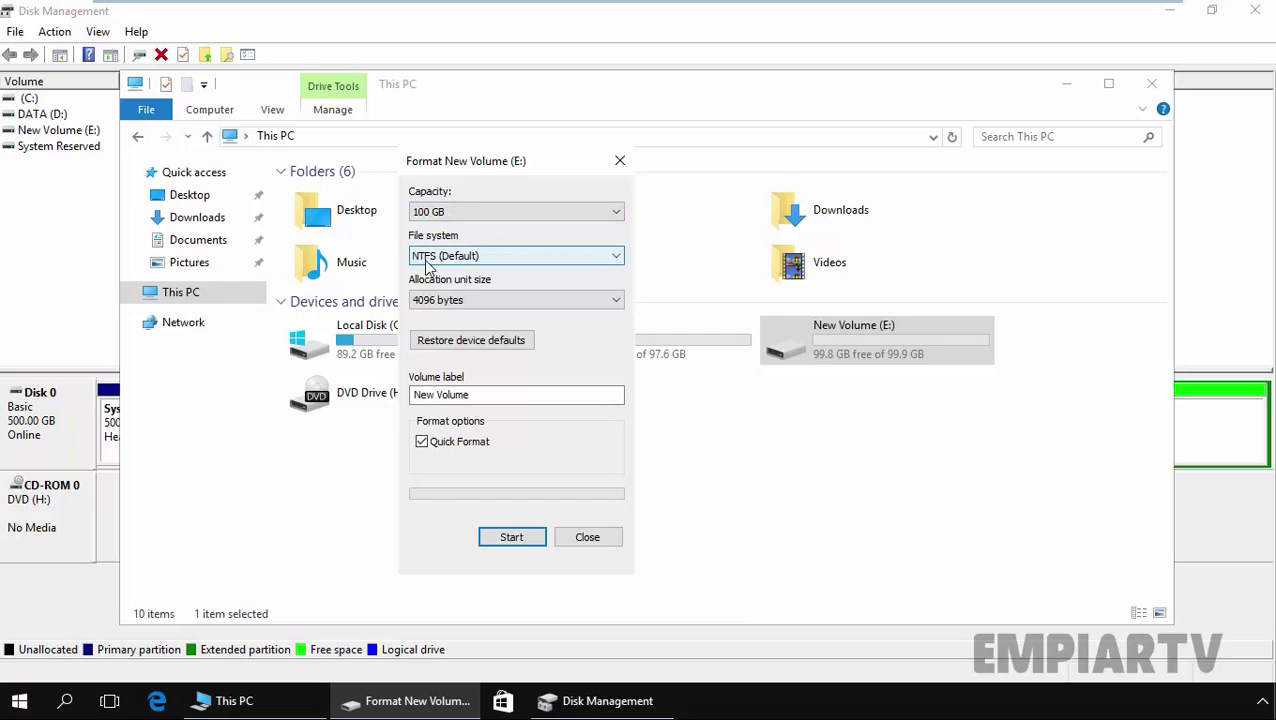
pyautogui.click(438, 342)
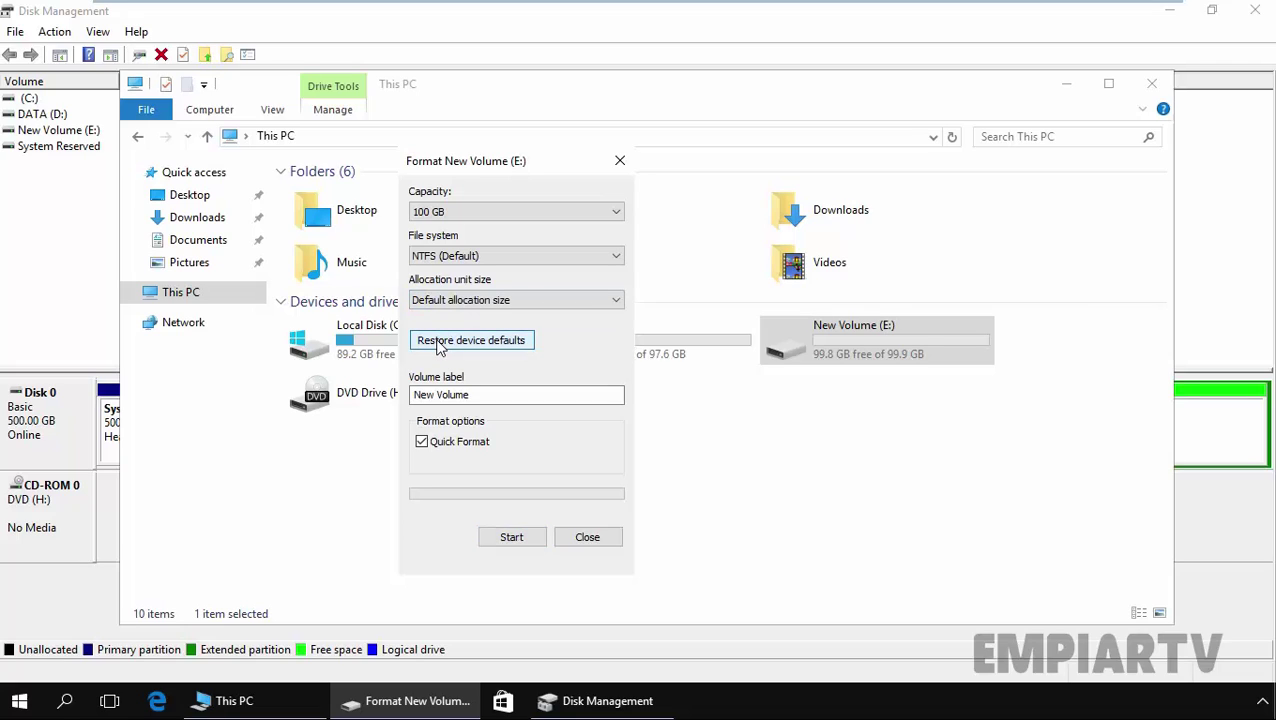
pyautogui.click(511, 539)
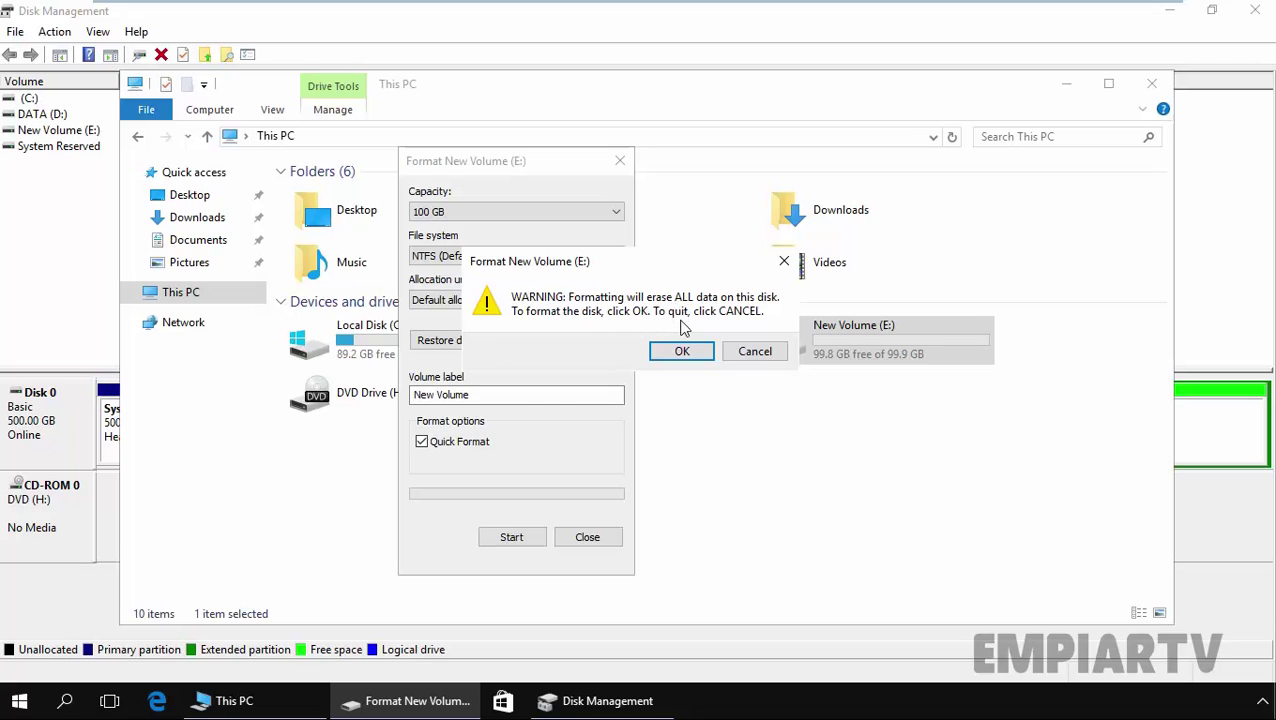
pyautogui.click(686, 353)
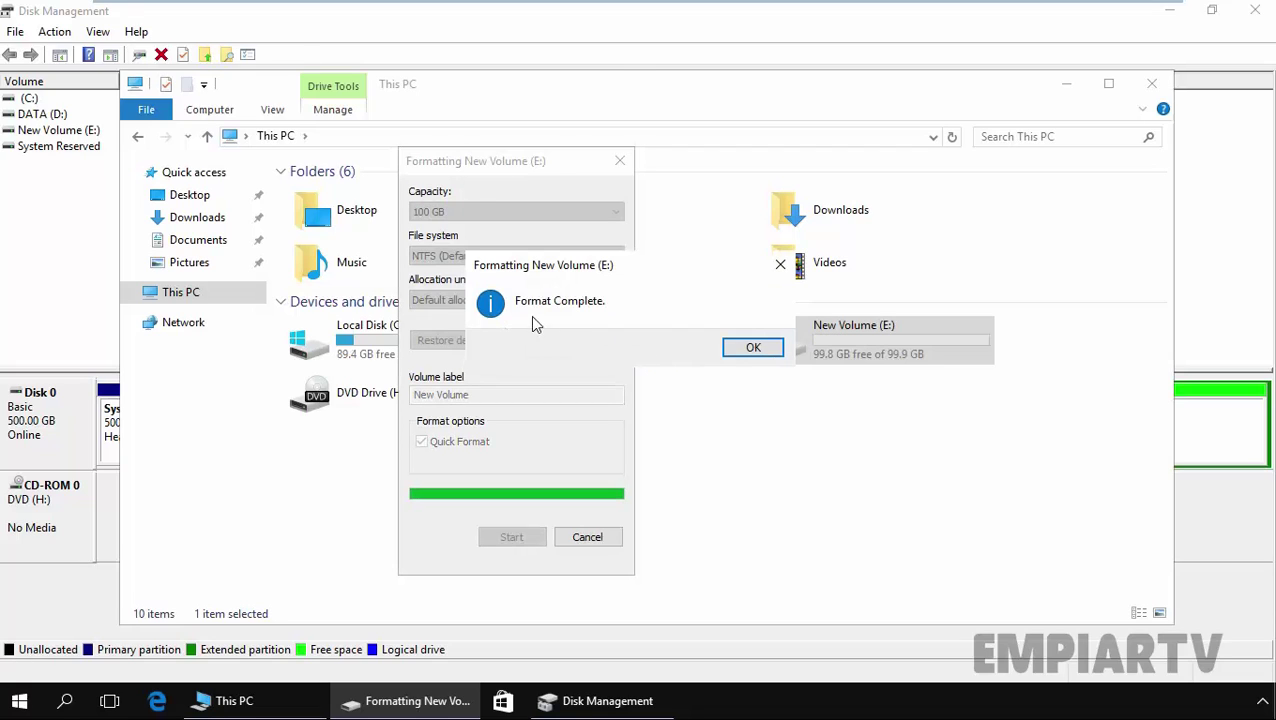
pyautogui.click(748, 347)
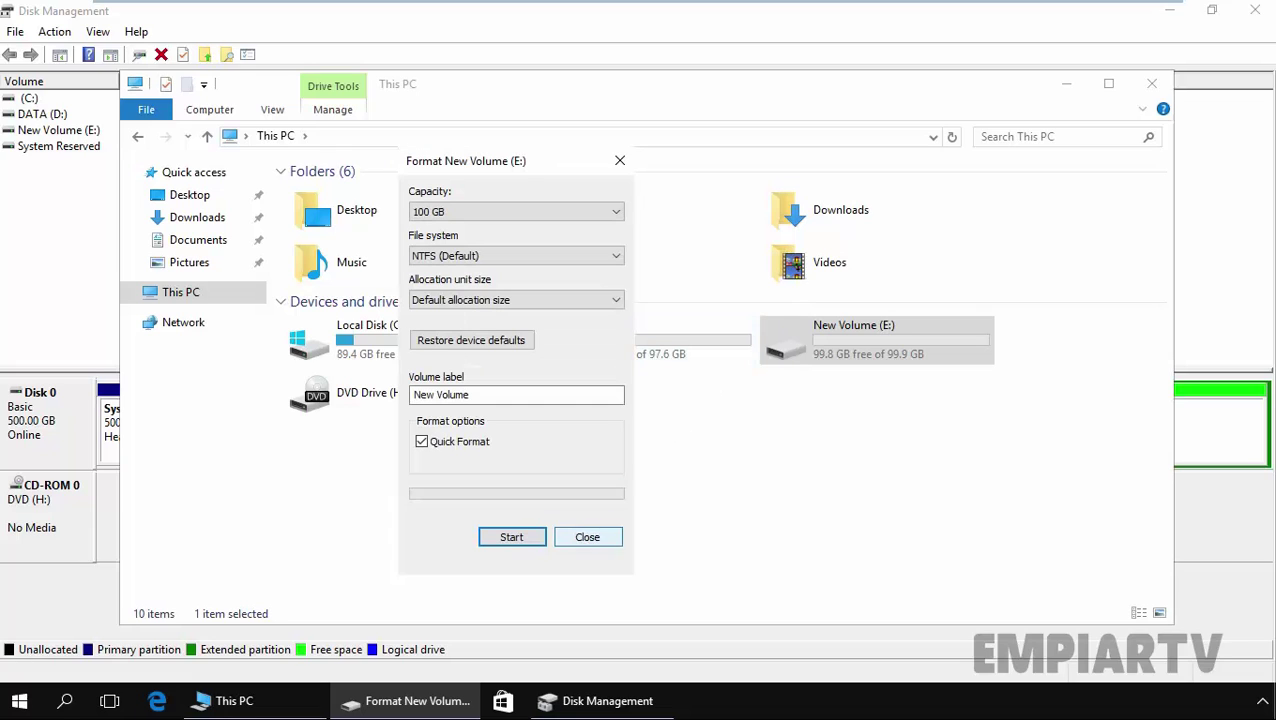
pyautogui.click(588, 538)
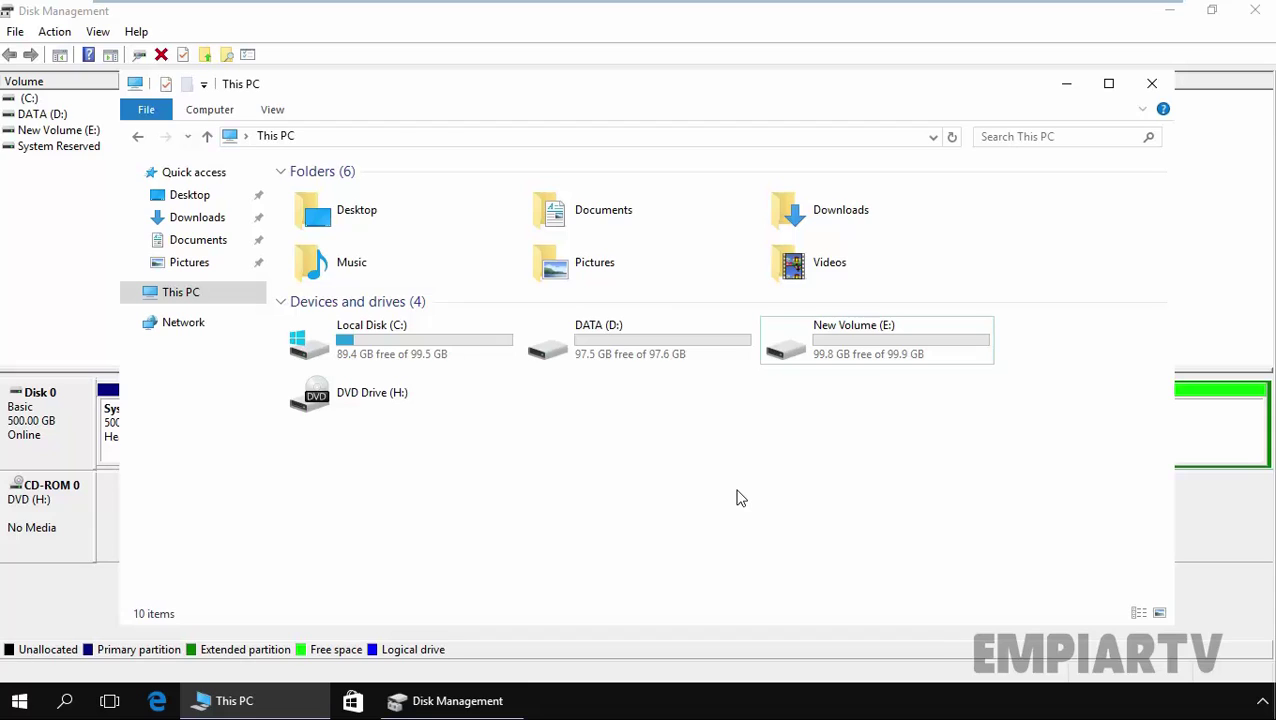
# Switch back to Disk Management and delete the New Volume (E:) logical drive on Disk 0.
pyautogui.hotkey('alt', 'Tab')
pyautogui.click(888, 428)
pyautogui.rightClick(882, 427)
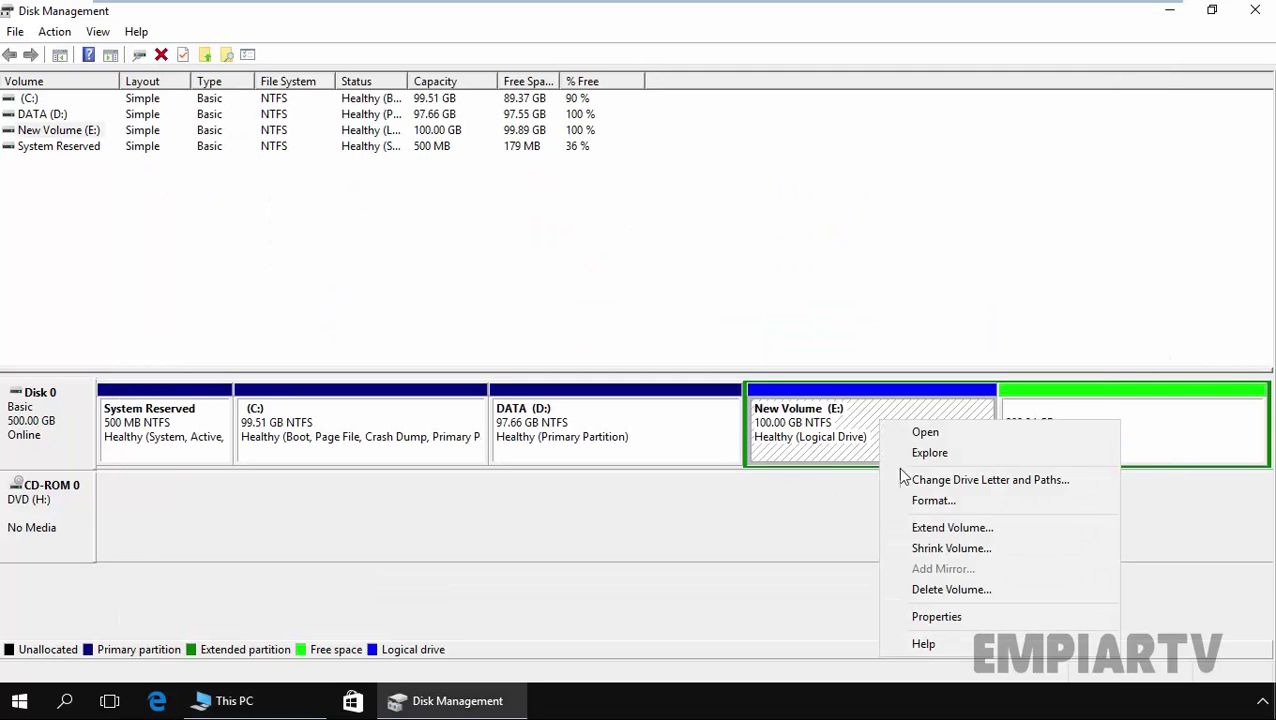
pyautogui.click(940, 590)
pyautogui.click(729, 421)
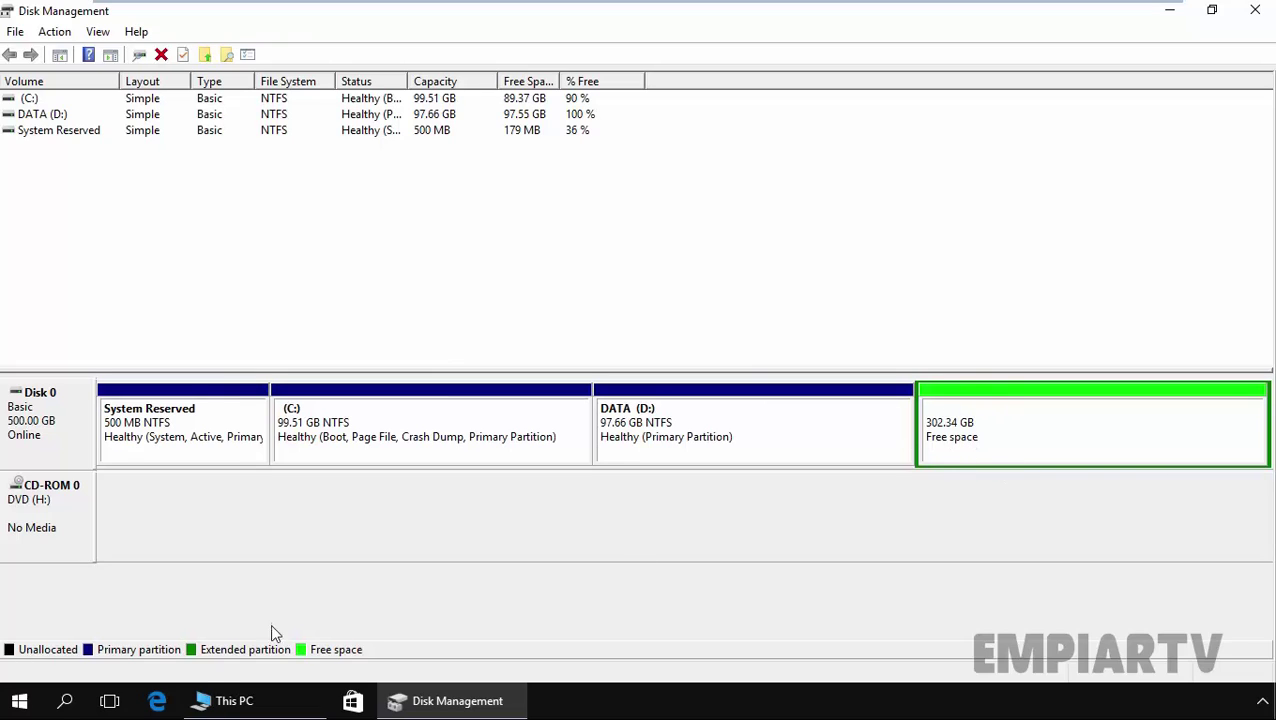
# Delete the extended partition holding the free space on Disk 0.
pyautogui.click(998, 456)
pyautogui.rightClick(995, 450)
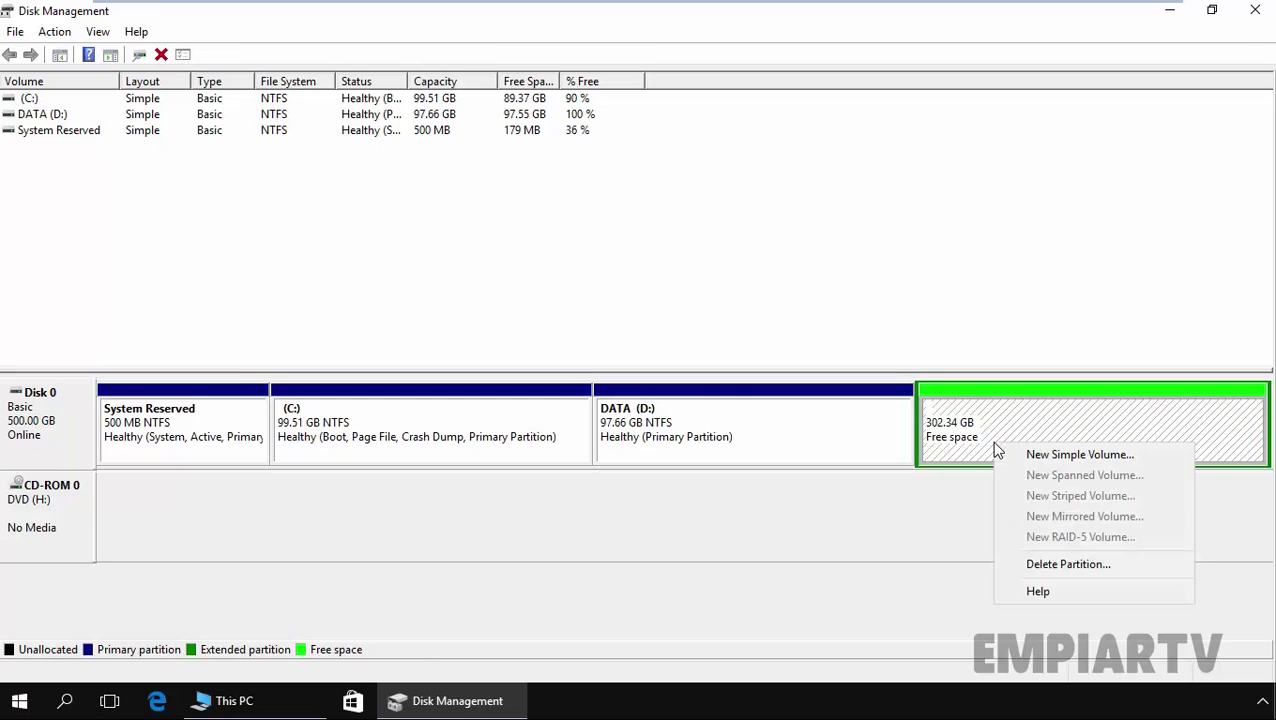
pyautogui.click(1033, 566)
pyautogui.click(749, 430)
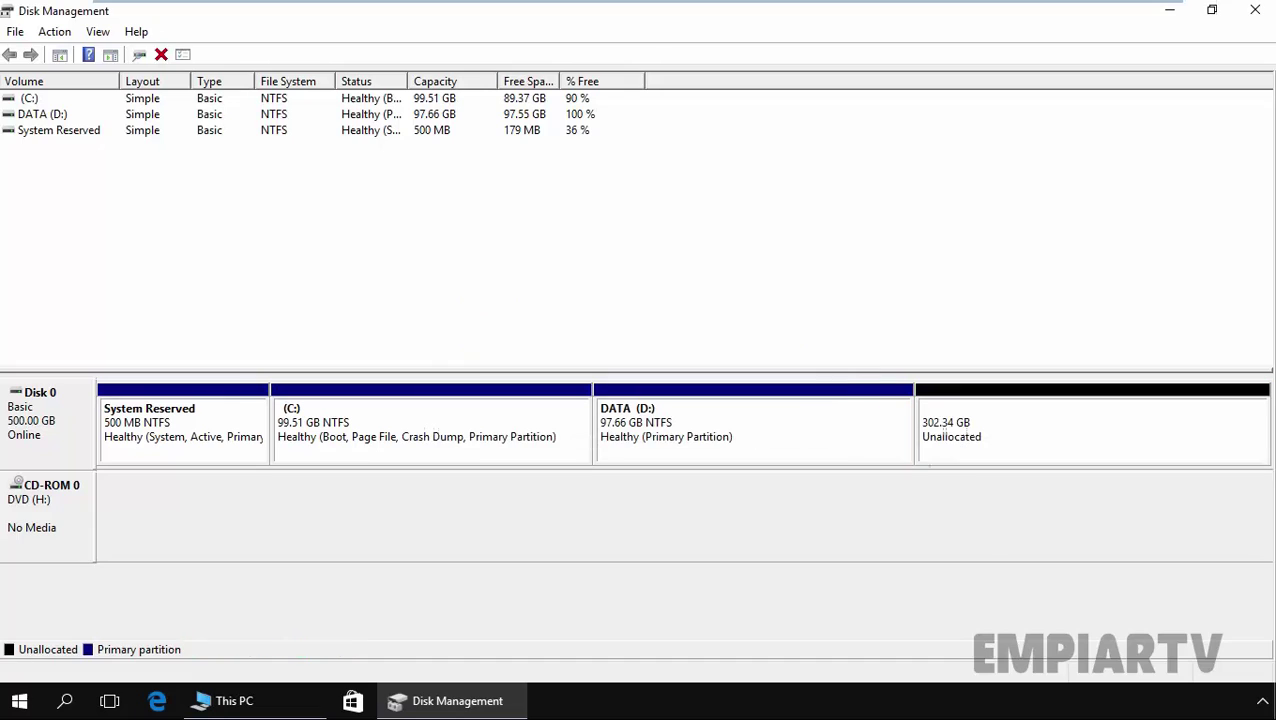
# Shrink the DATA (D:) volume by 50000 MB.
pyautogui.click(1019, 437)
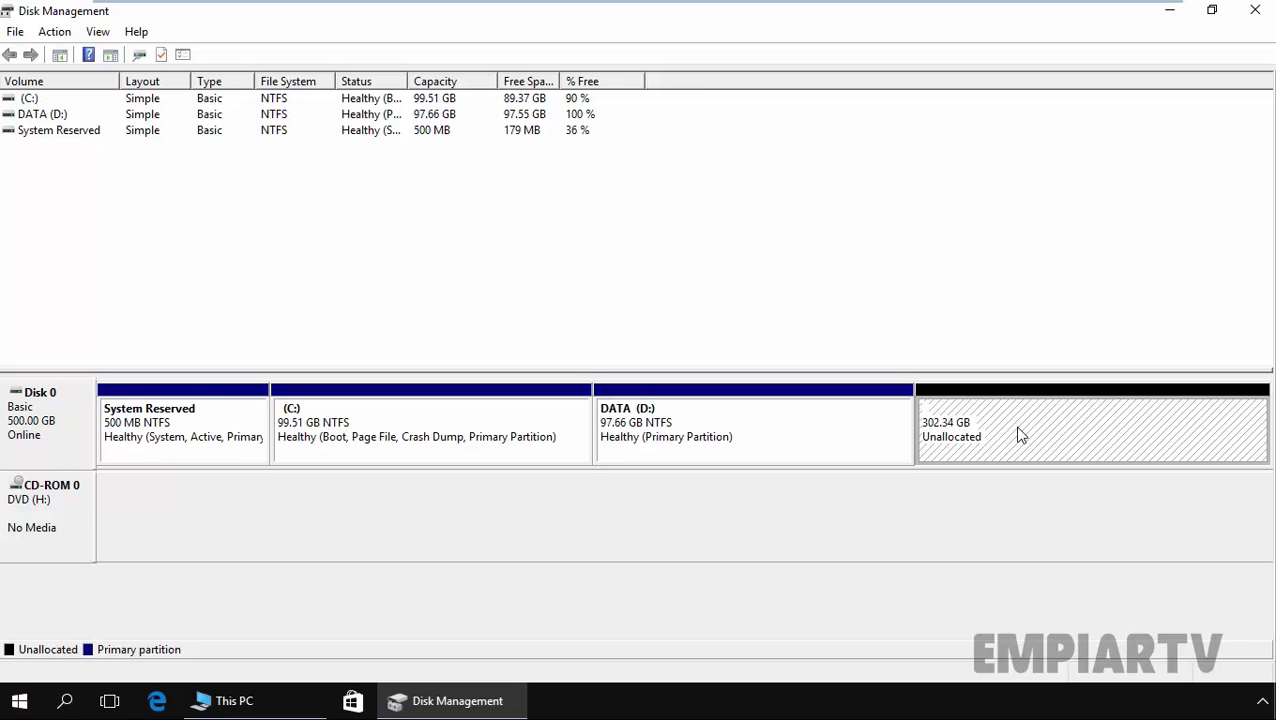
pyautogui.click(783, 437)
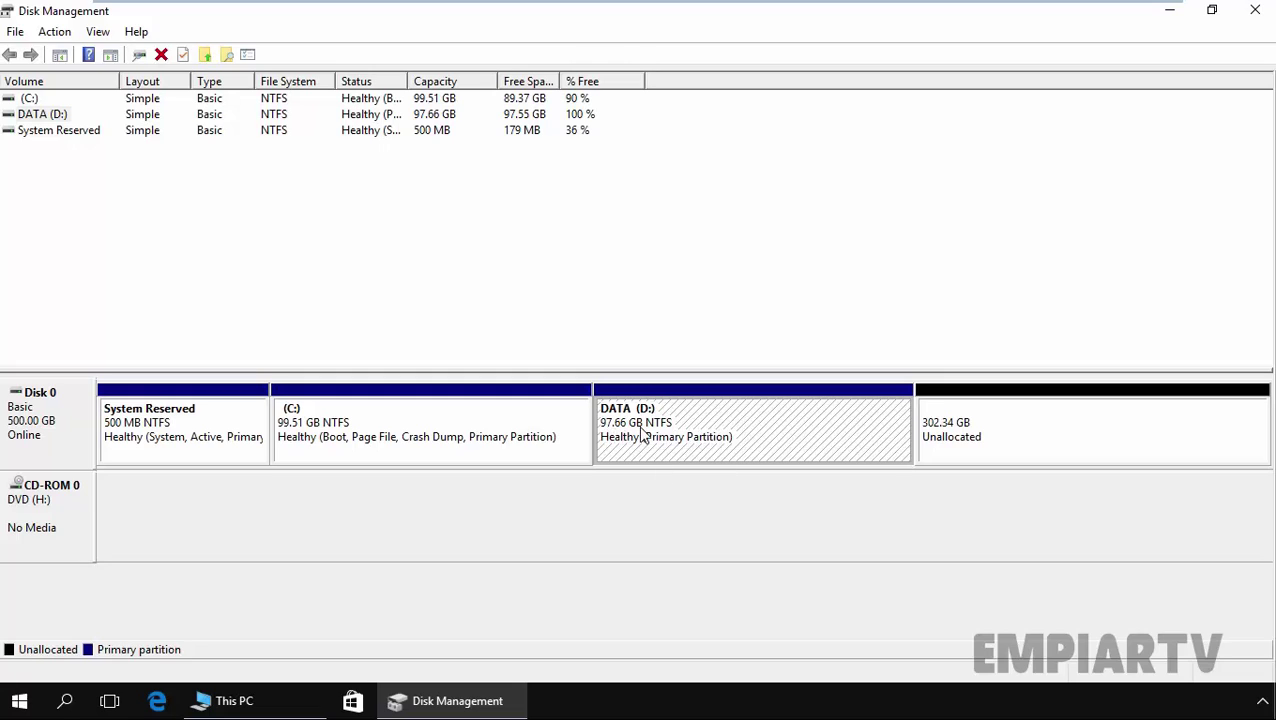
pyautogui.rightClick(760, 427)
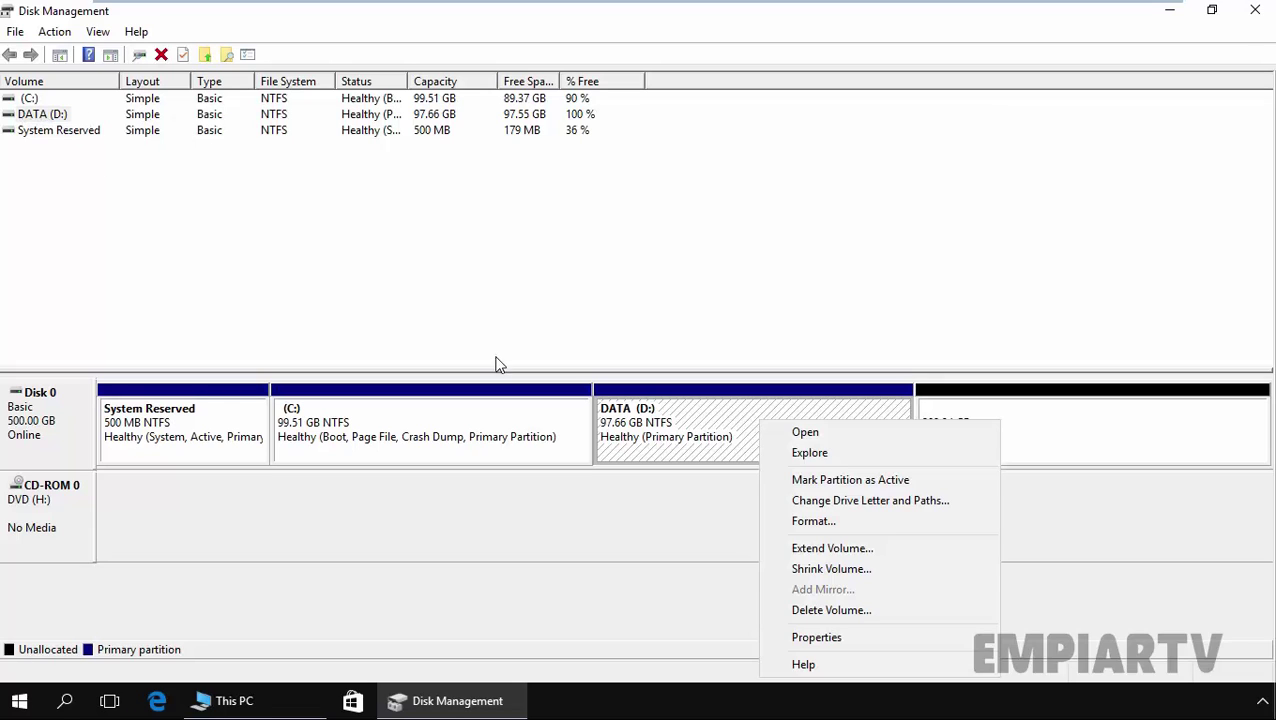
pyautogui.click(831, 569)
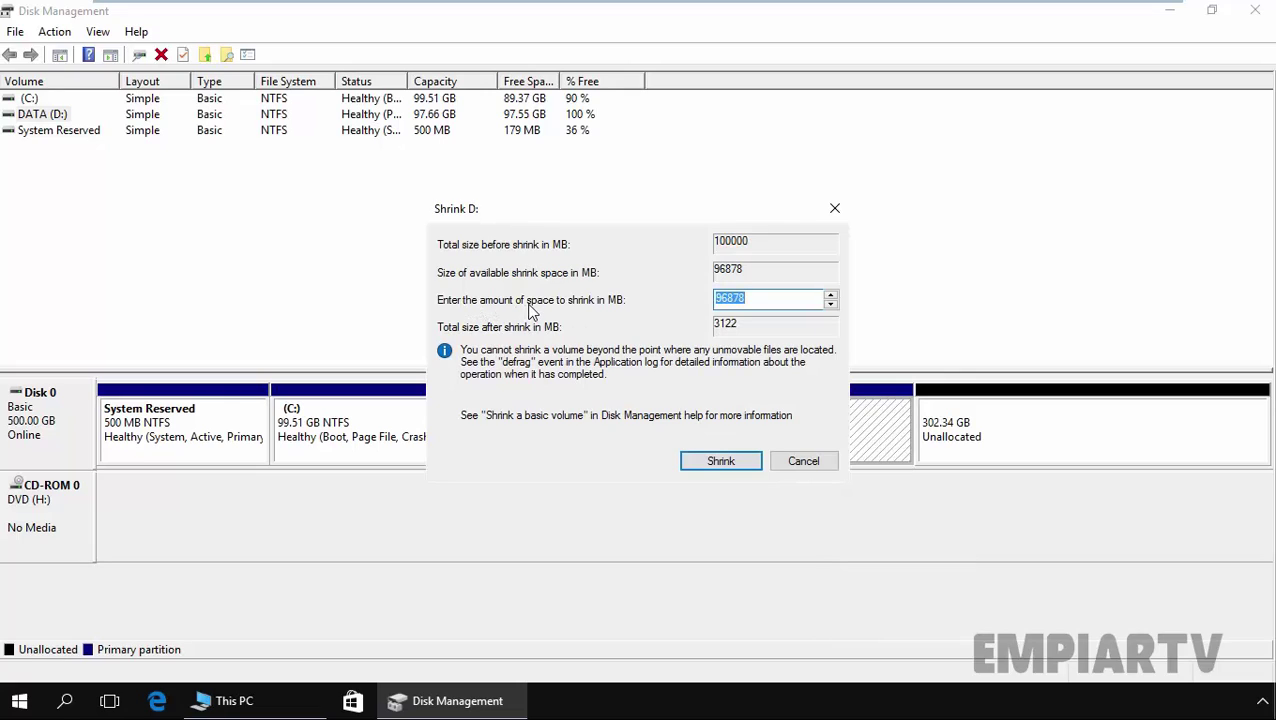
pyautogui.write('50000')
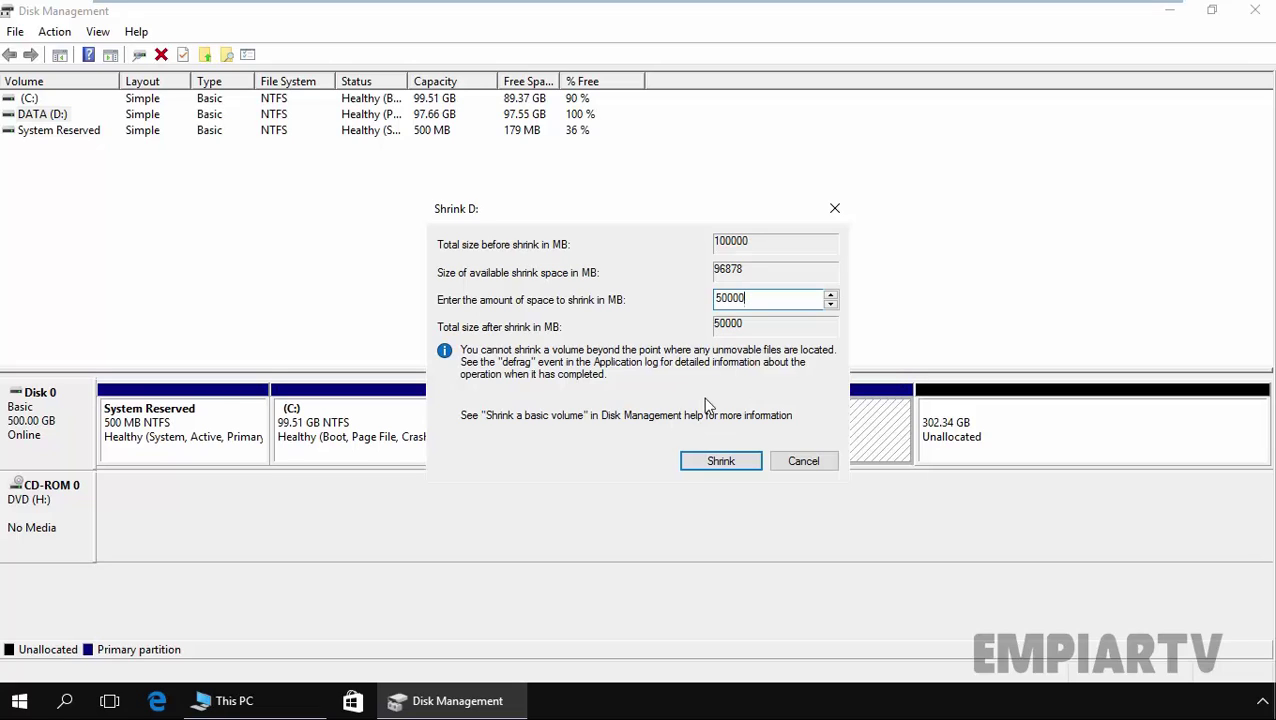
pyautogui.click(708, 462)
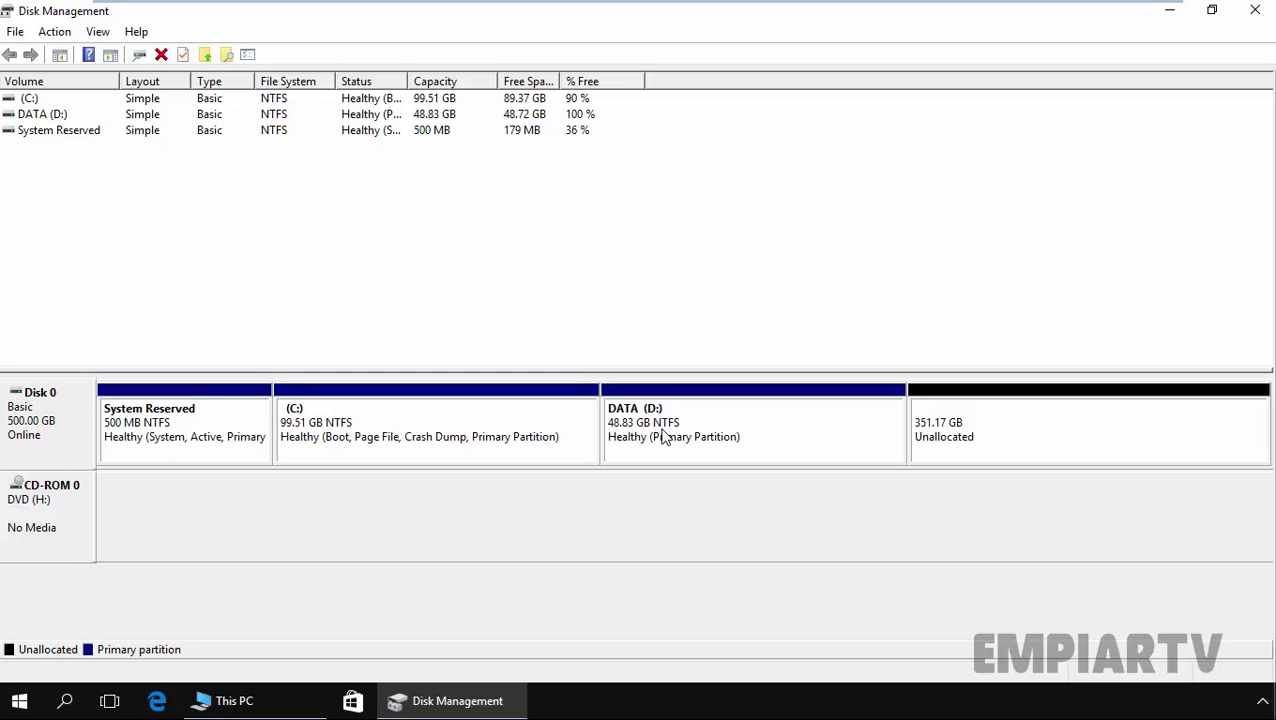
# Extend the DATA (D:) volume by 100000 MB using the adjacent unallocated space on Disk 0.
pyautogui.click(1066, 451)
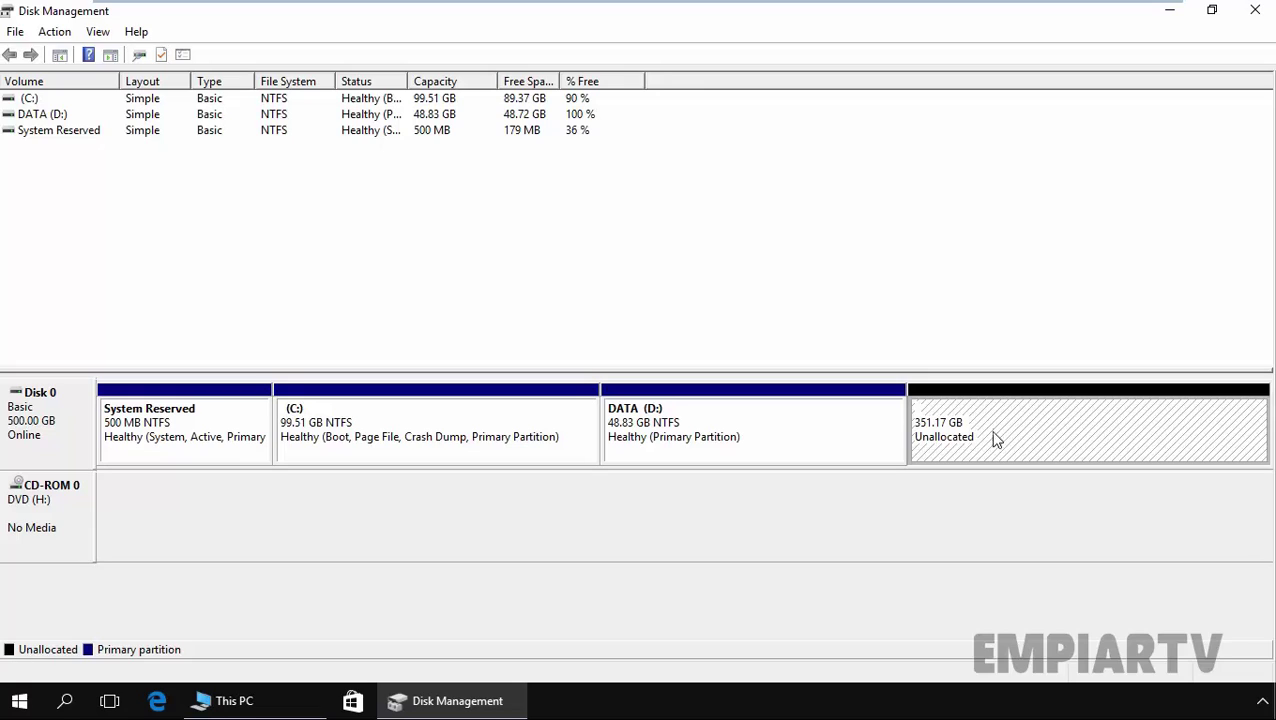
pyautogui.click(853, 446)
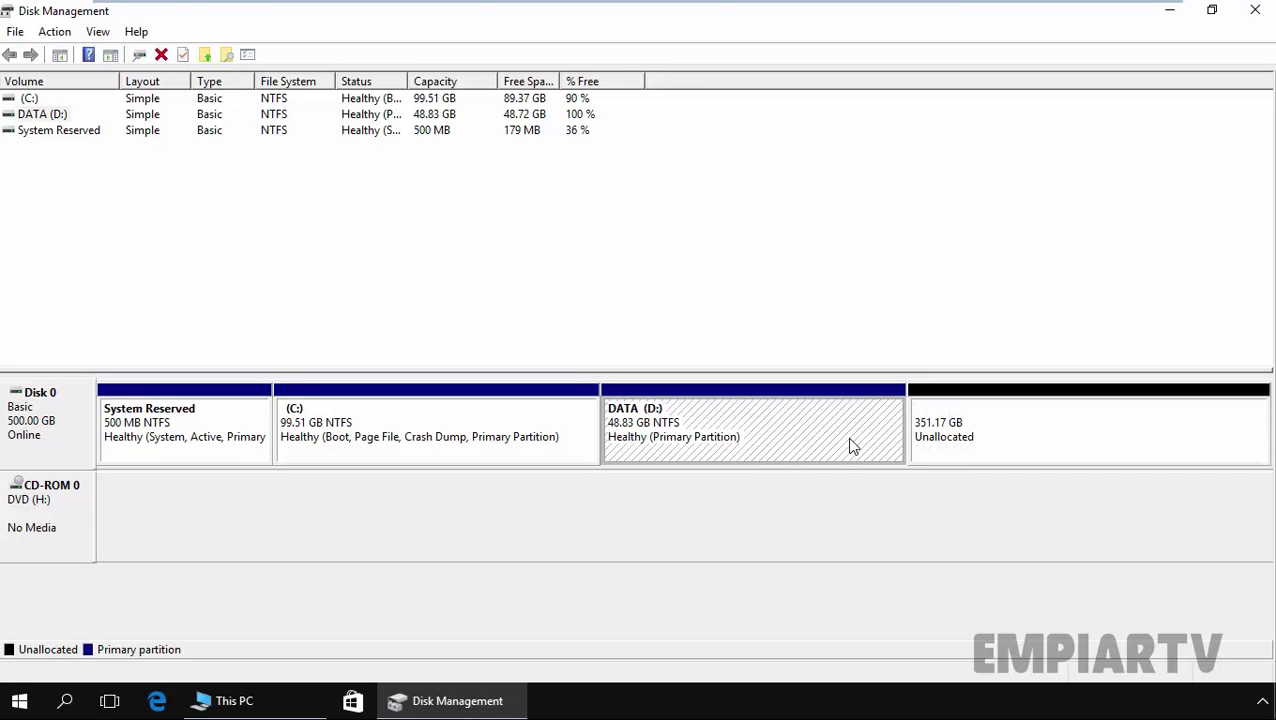
pyautogui.rightClick(786, 428)
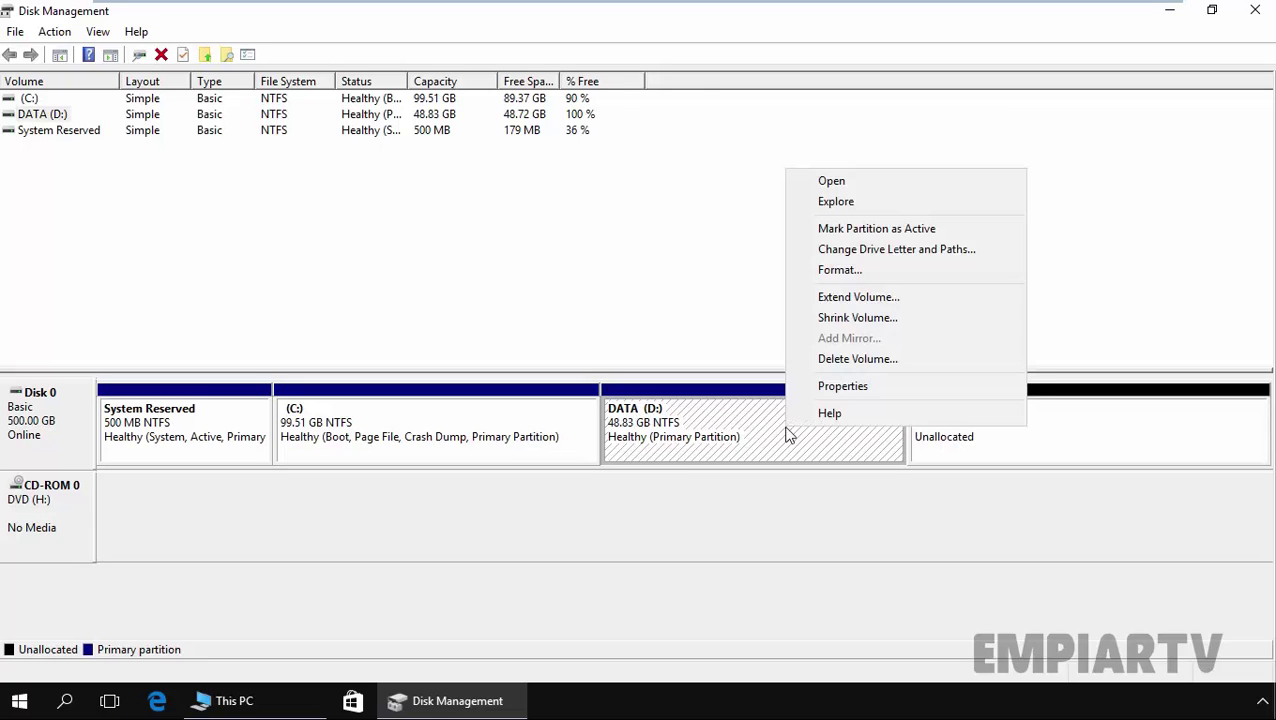
pyautogui.click(851, 297)
pyautogui.click(380, 449)
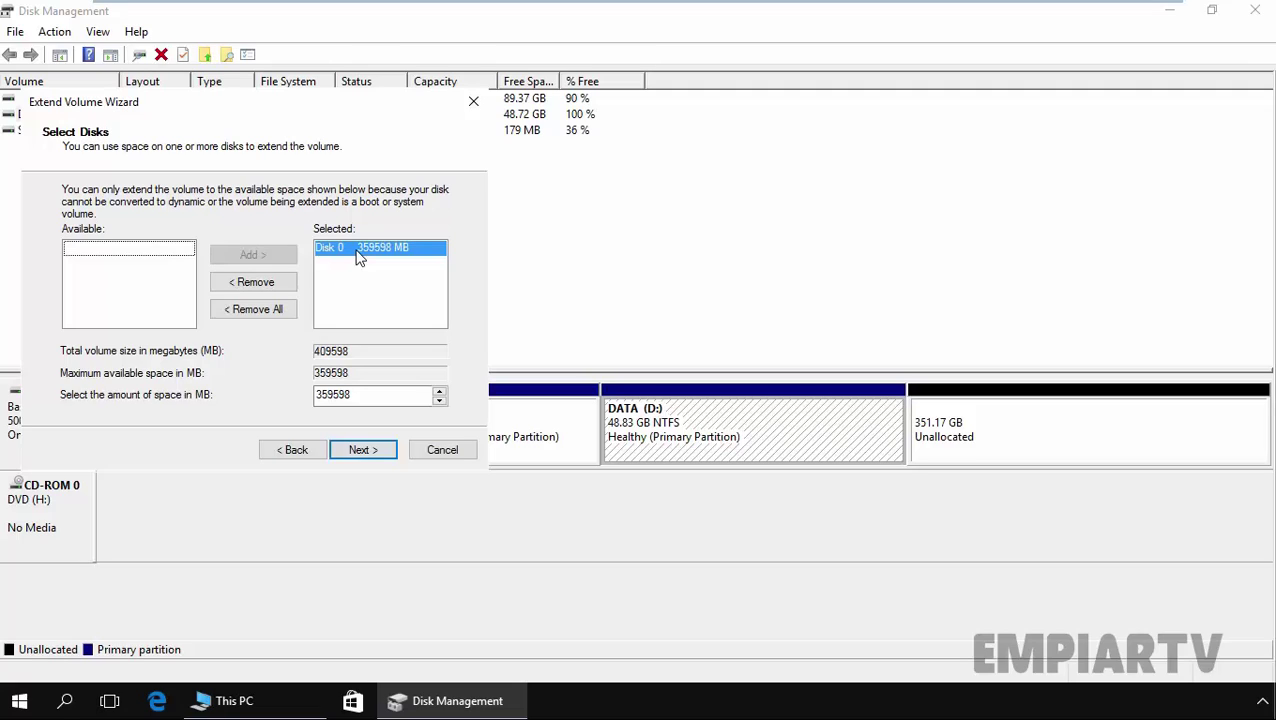
pyautogui.doubleClick(366, 394)
pyautogui.write('100000')
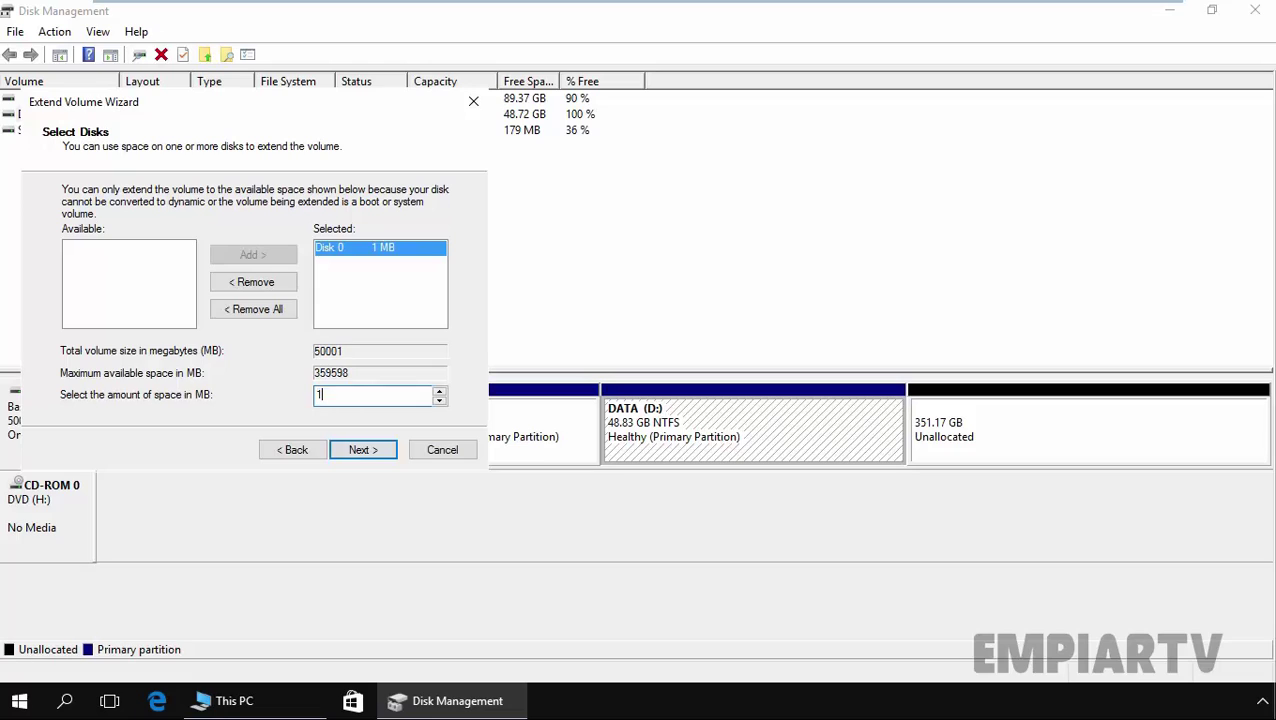
pyautogui.click(364, 452)
pyautogui.click(363, 450)
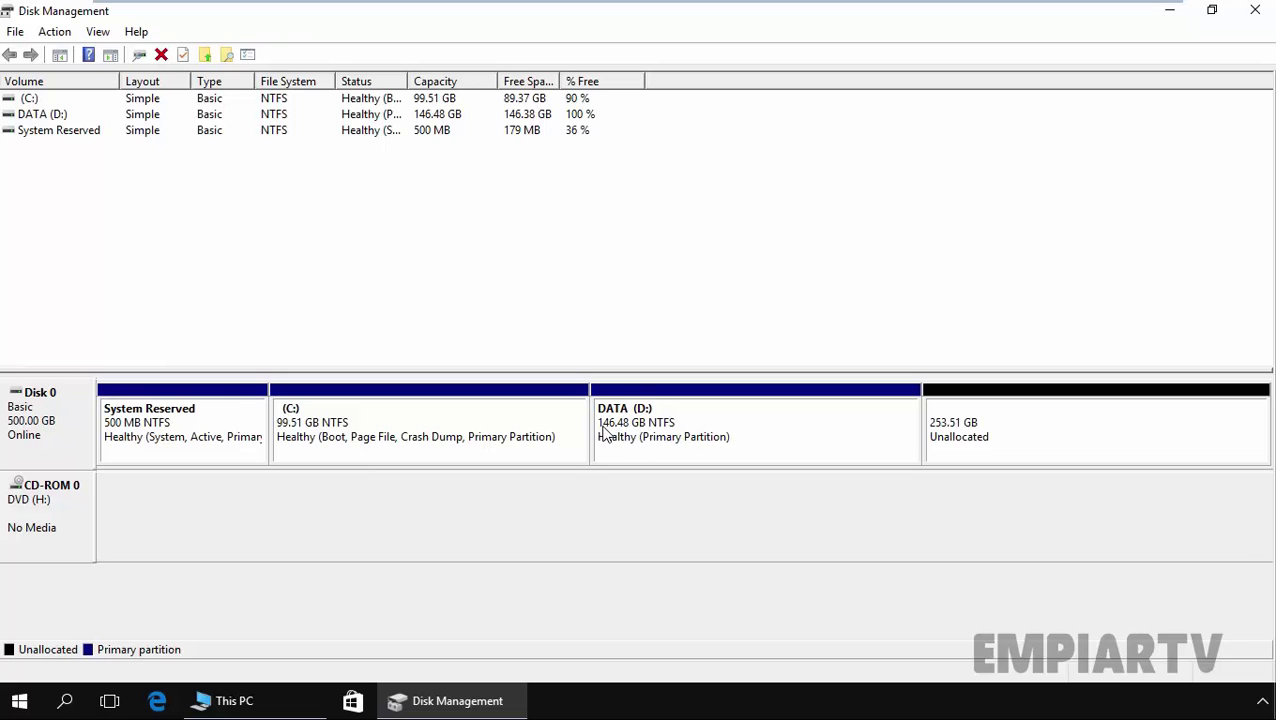
# Change the drive letter of the DATA volume to E and accept the change.
pyautogui.click(676, 446)
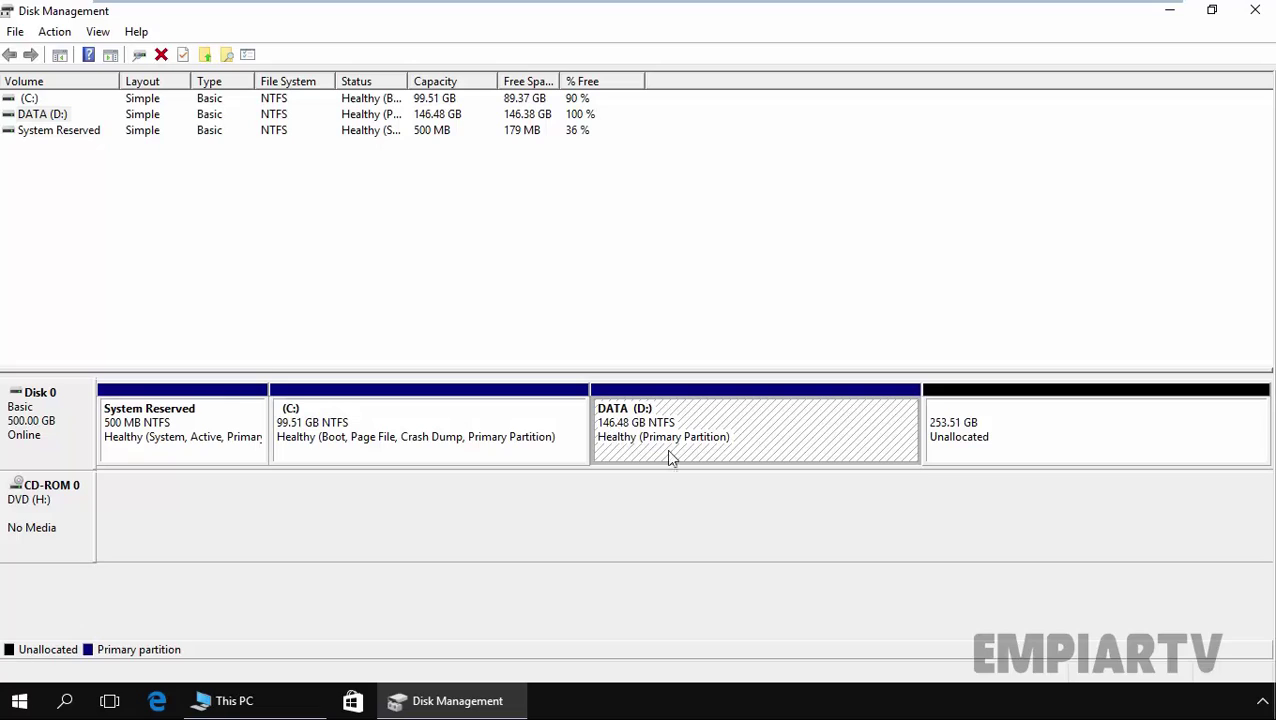
pyautogui.rightClick(781, 433)
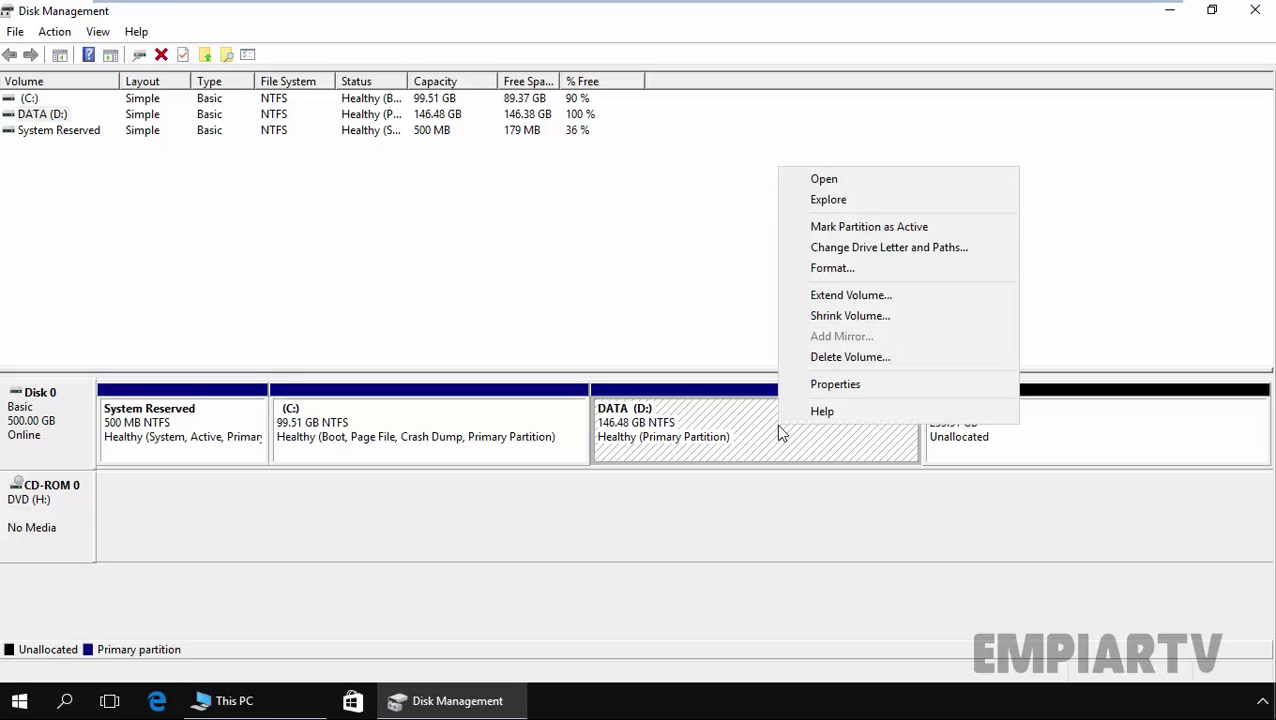
pyautogui.click(845, 258)
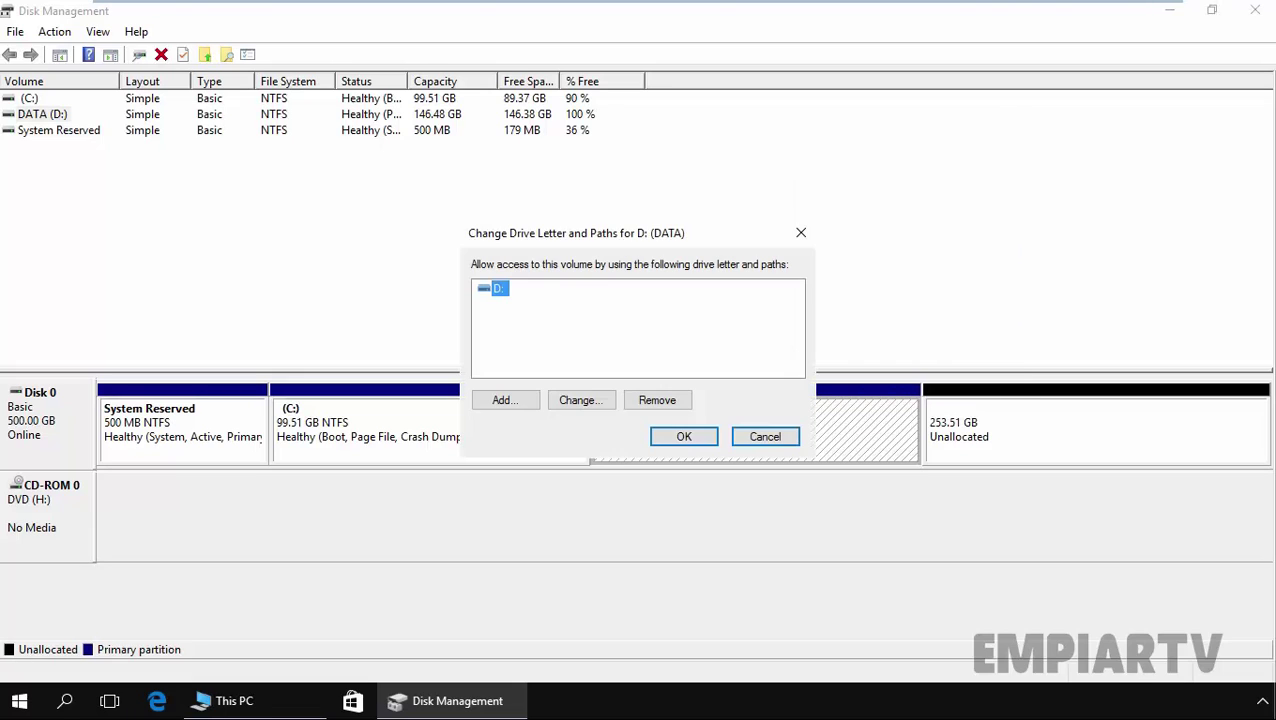
pyautogui.click(588, 402)
pyautogui.click(772, 322)
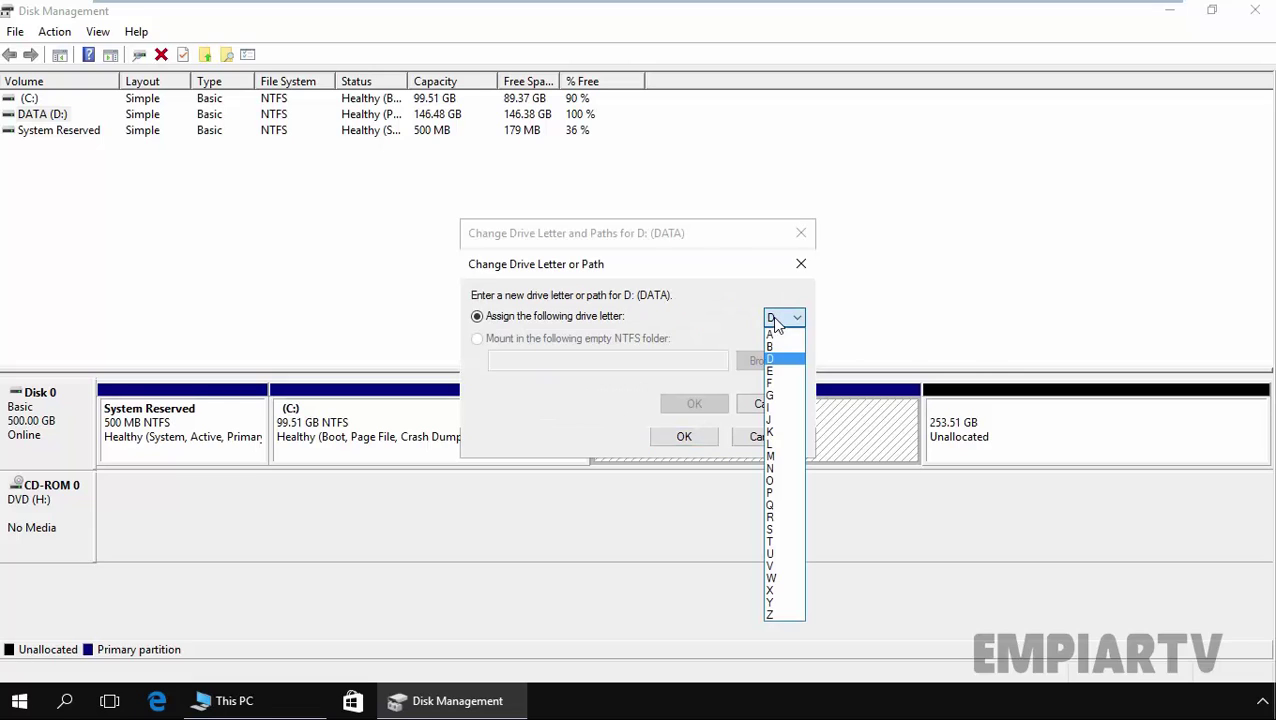
pyautogui.click(777, 372)
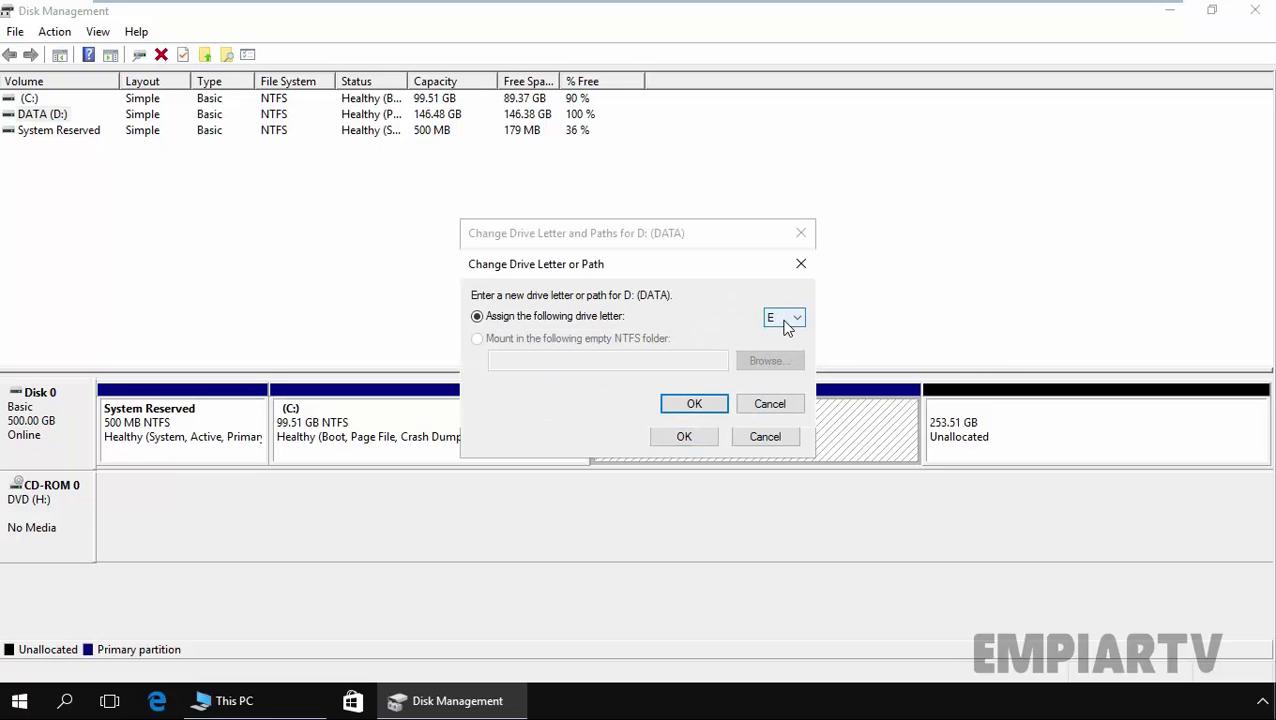
pyautogui.click(694, 406)
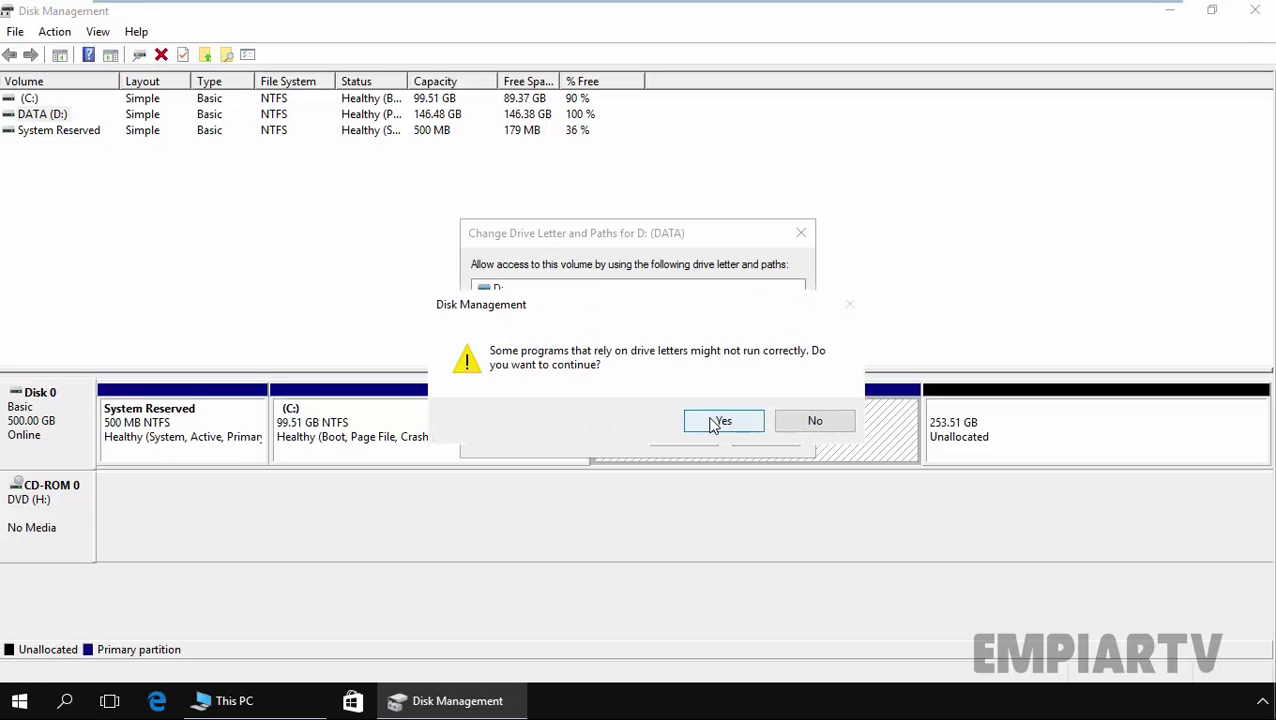
pyautogui.click(718, 422)
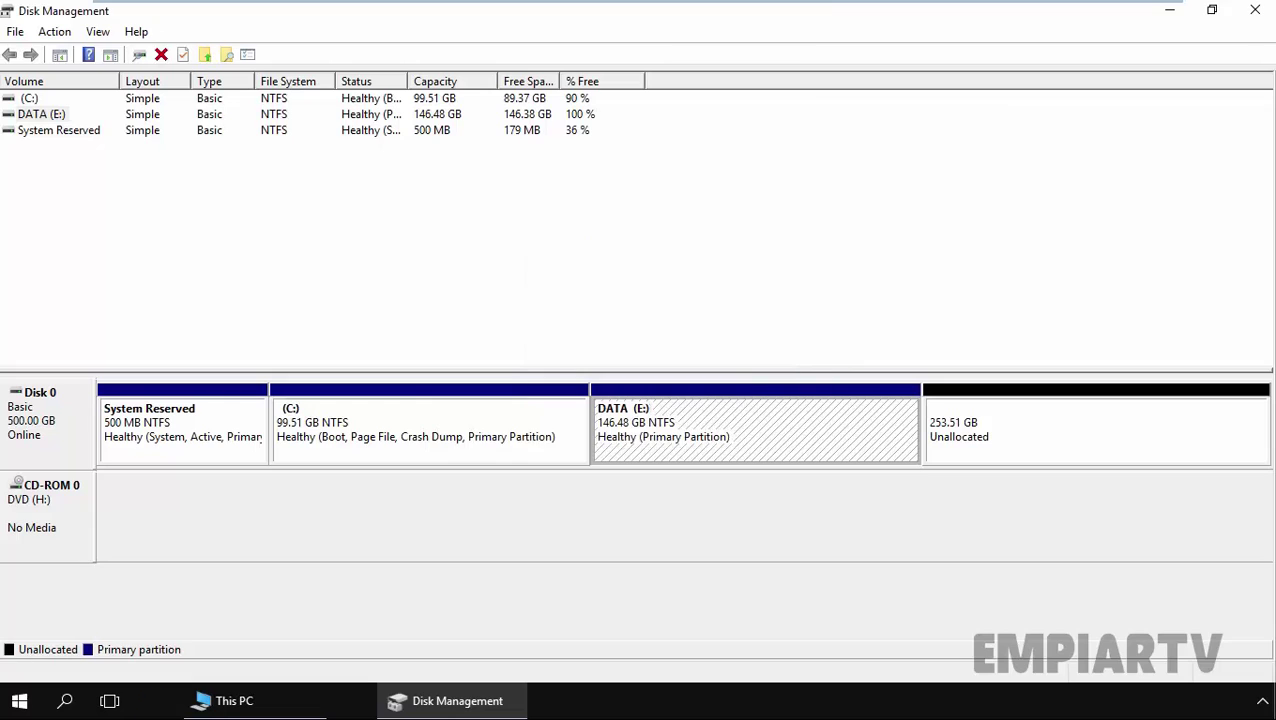
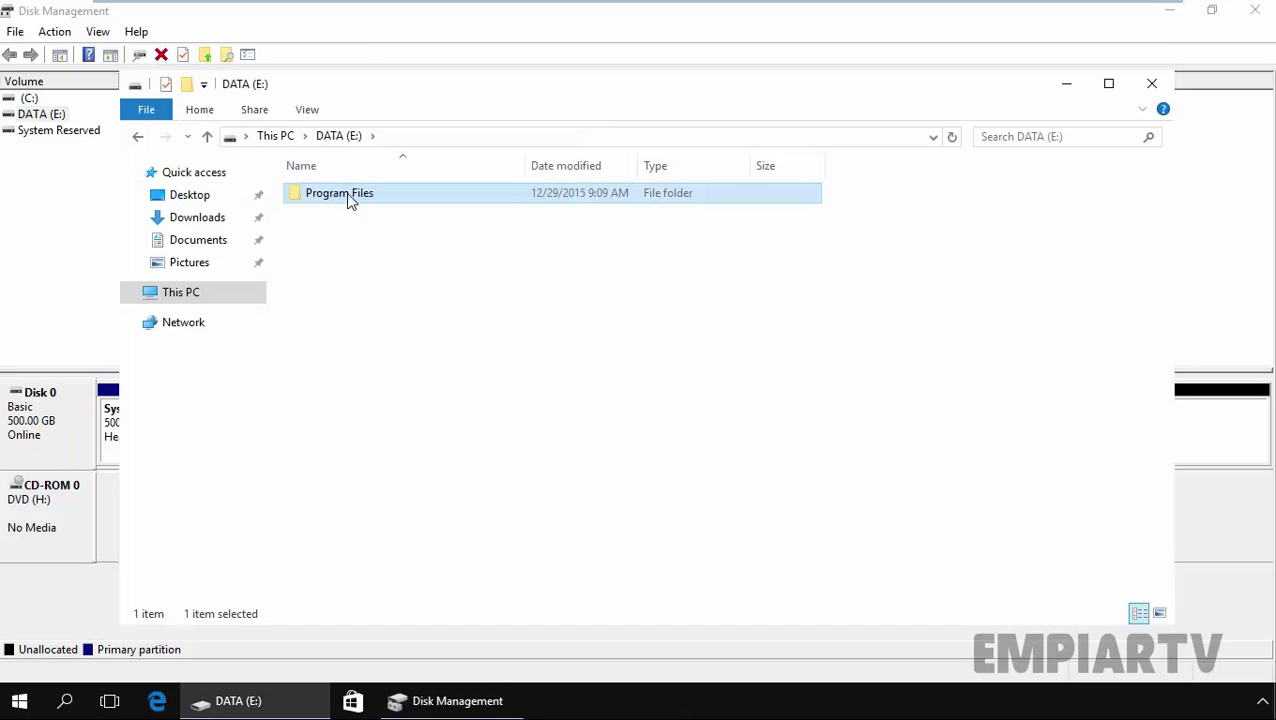
# Select the Program Files folder on the DATA (E:) drive in File Explorer.
pyautogui.click(421, 305)
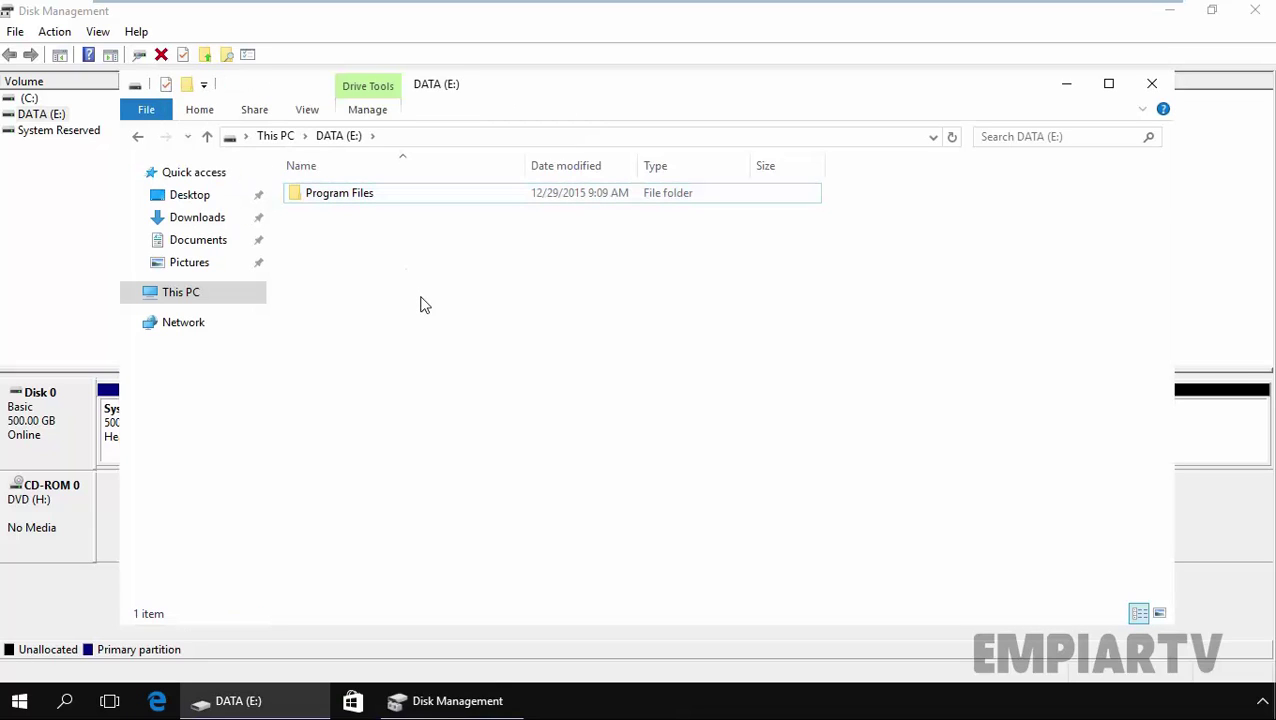
pyautogui.click(350, 194)
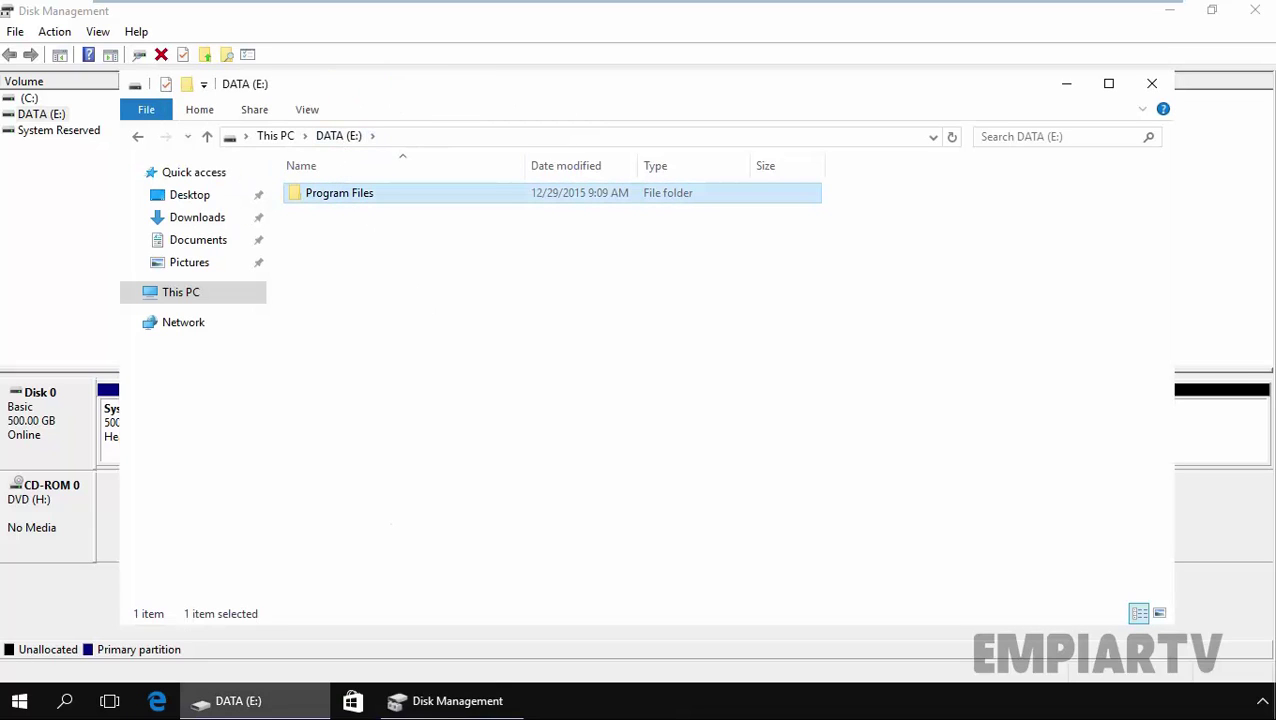
# Switch to Disk Management and remove drive letter E from the DATA volume, accepting the removal.
pyautogui.click(272, 703)
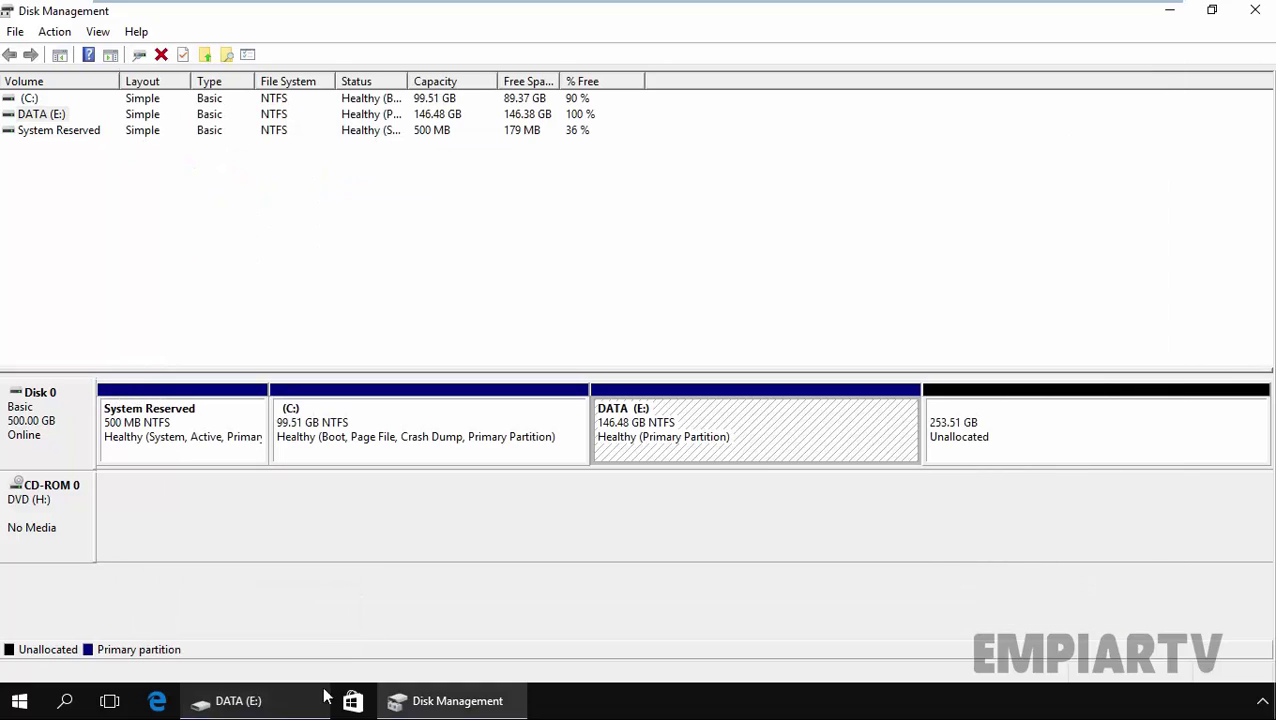
pyautogui.rightClick(697, 414)
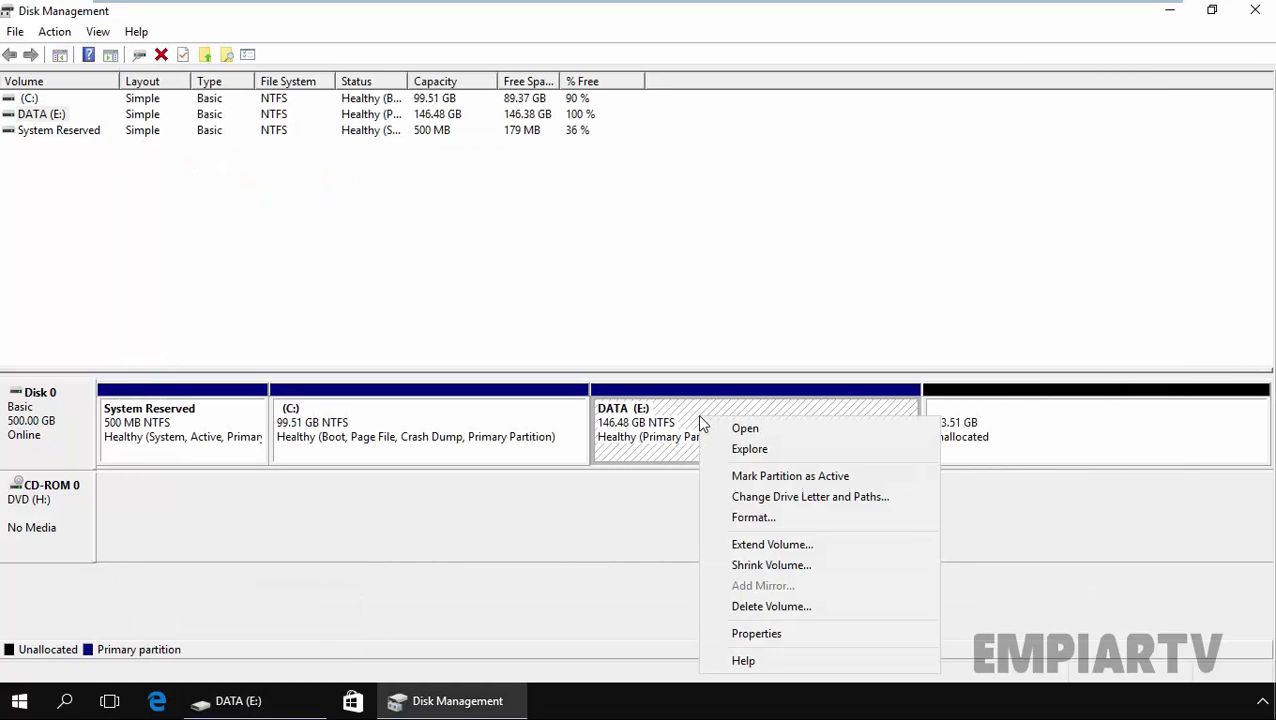
pyautogui.click(783, 500)
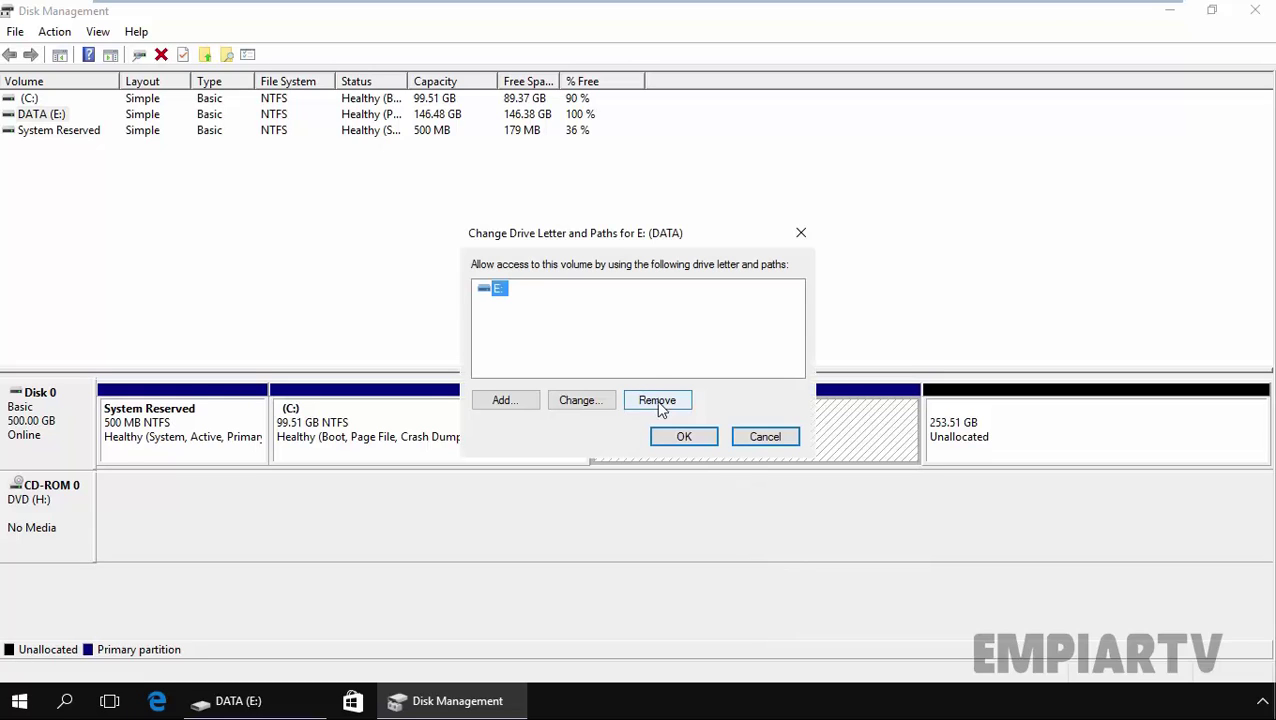
pyautogui.click(657, 401)
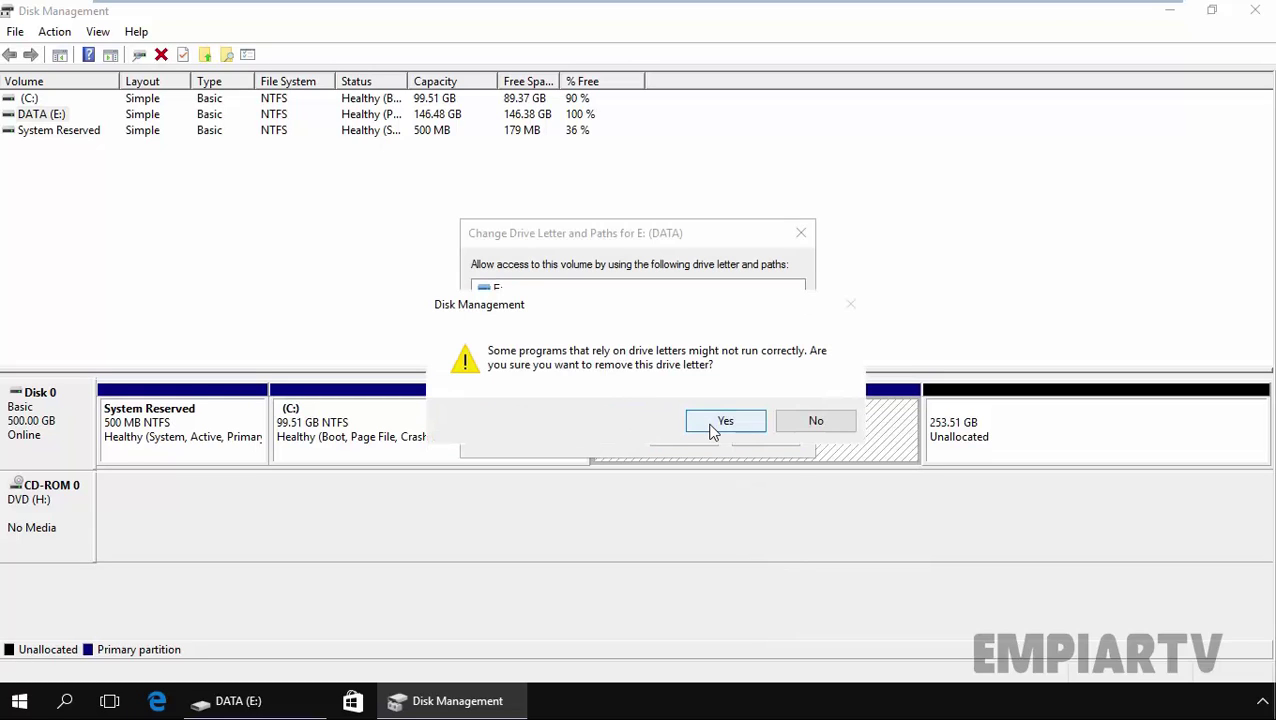
pyautogui.click(714, 428)
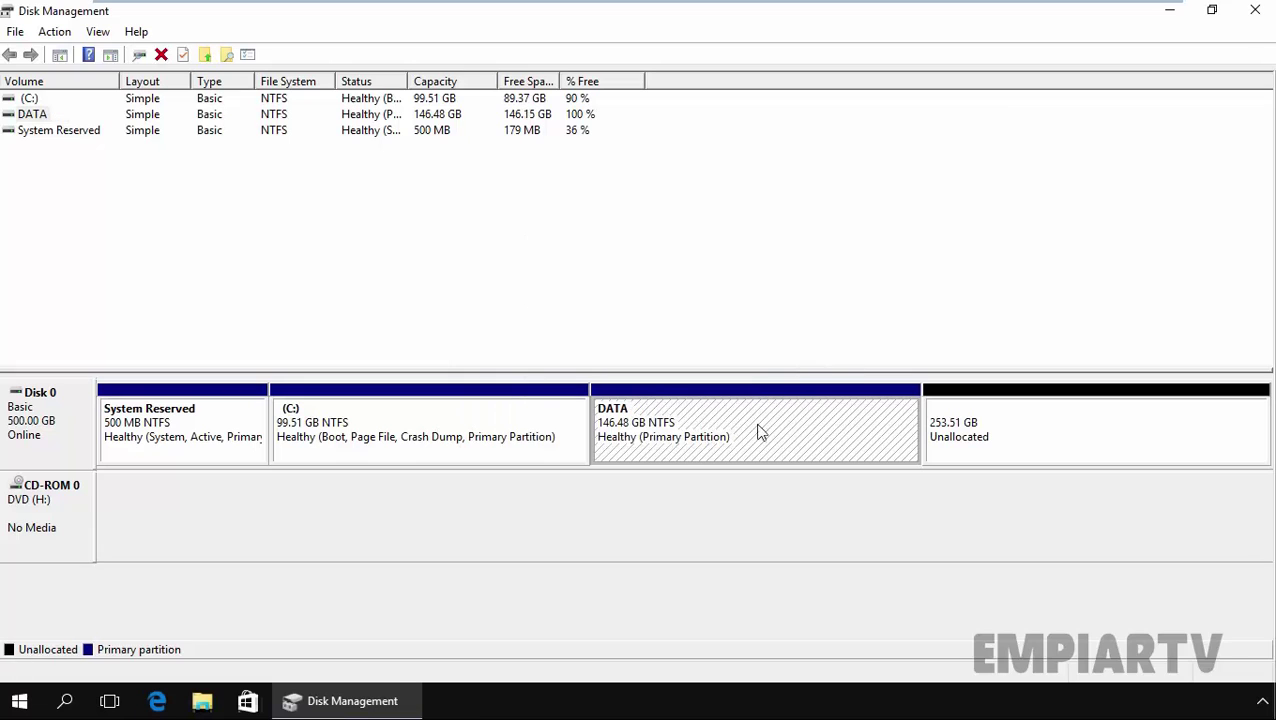
# Open This PC in File Explorer and examine which drives are listed under Devices and drives.
pyautogui.click(202, 701)
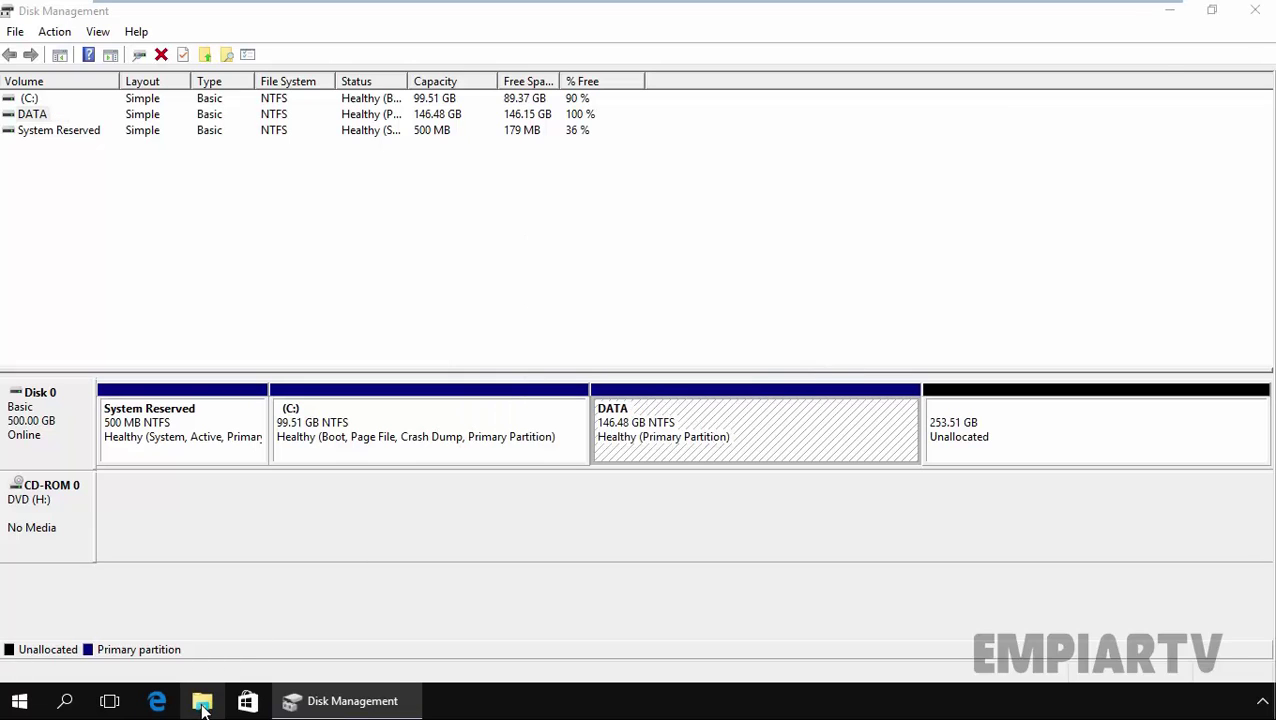
pyautogui.click(170, 294)
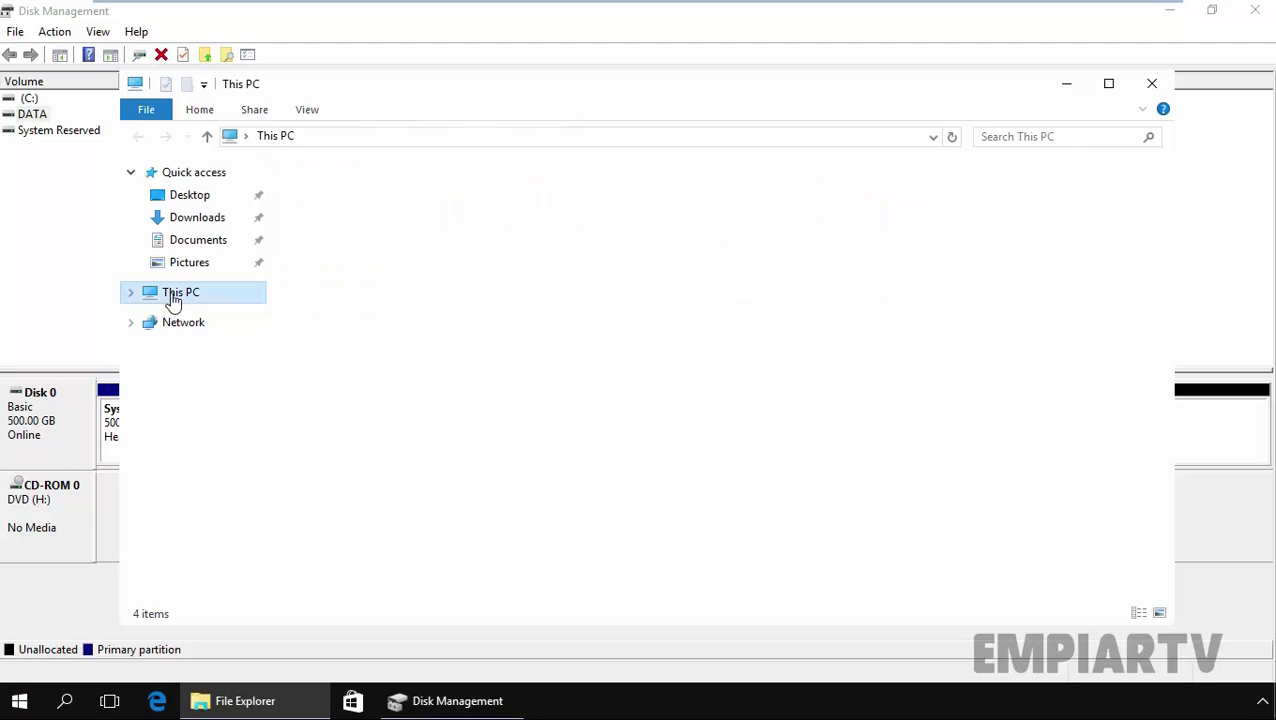
pyautogui.moveTo(724, 480); pyautogui.dragTo(395, 325)
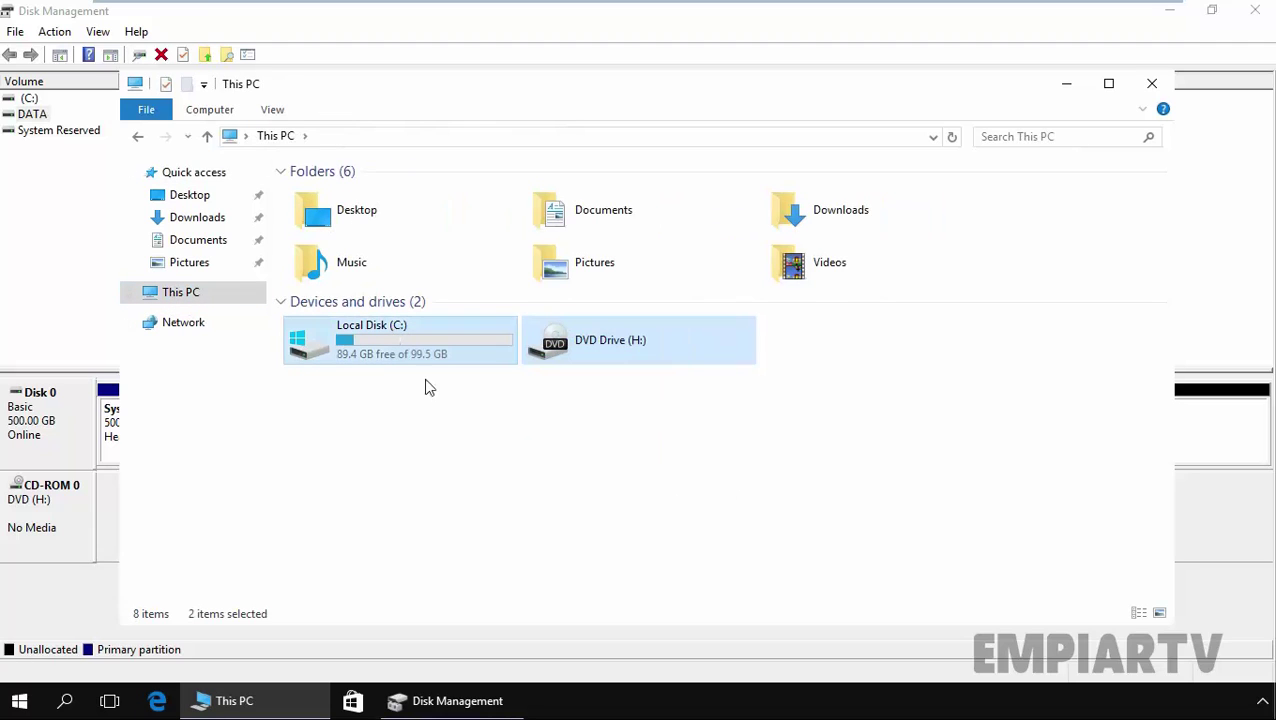
pyautogui.click(755, 485)
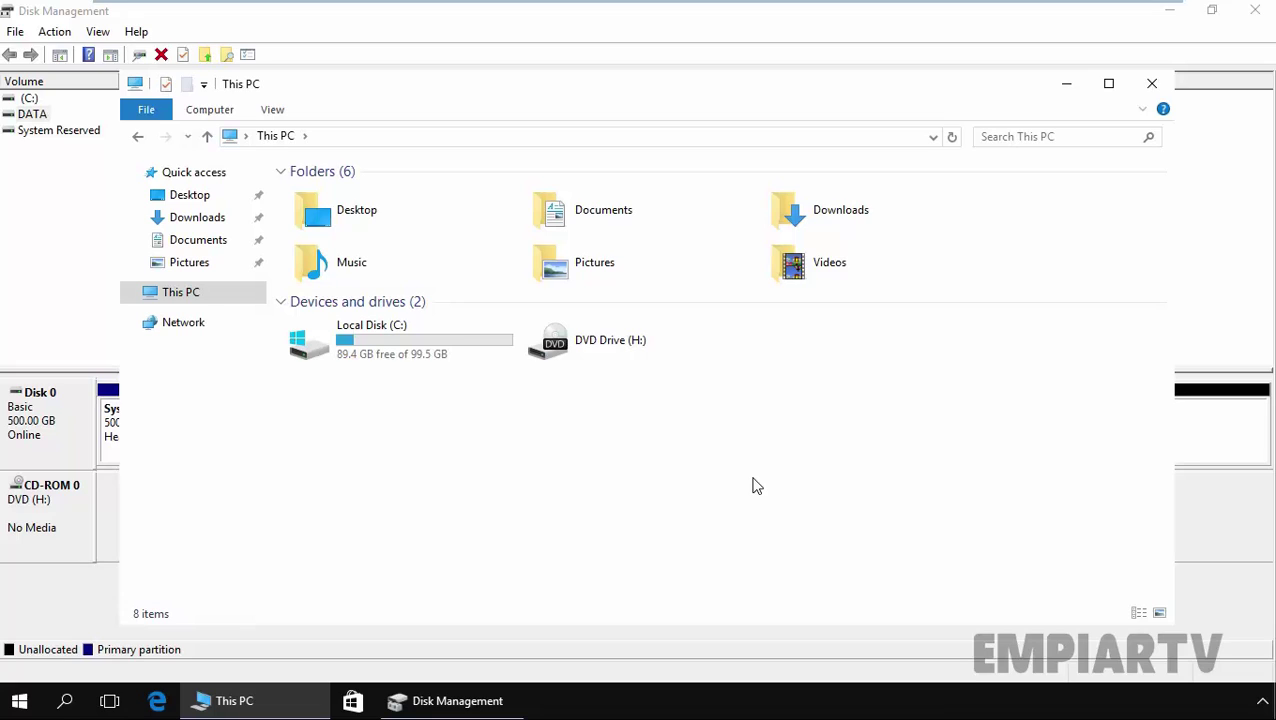
# Create a folder named DATA on Local Disk (C:), look inside it and return to the drive's root.
pyautogui.click(423, 341)
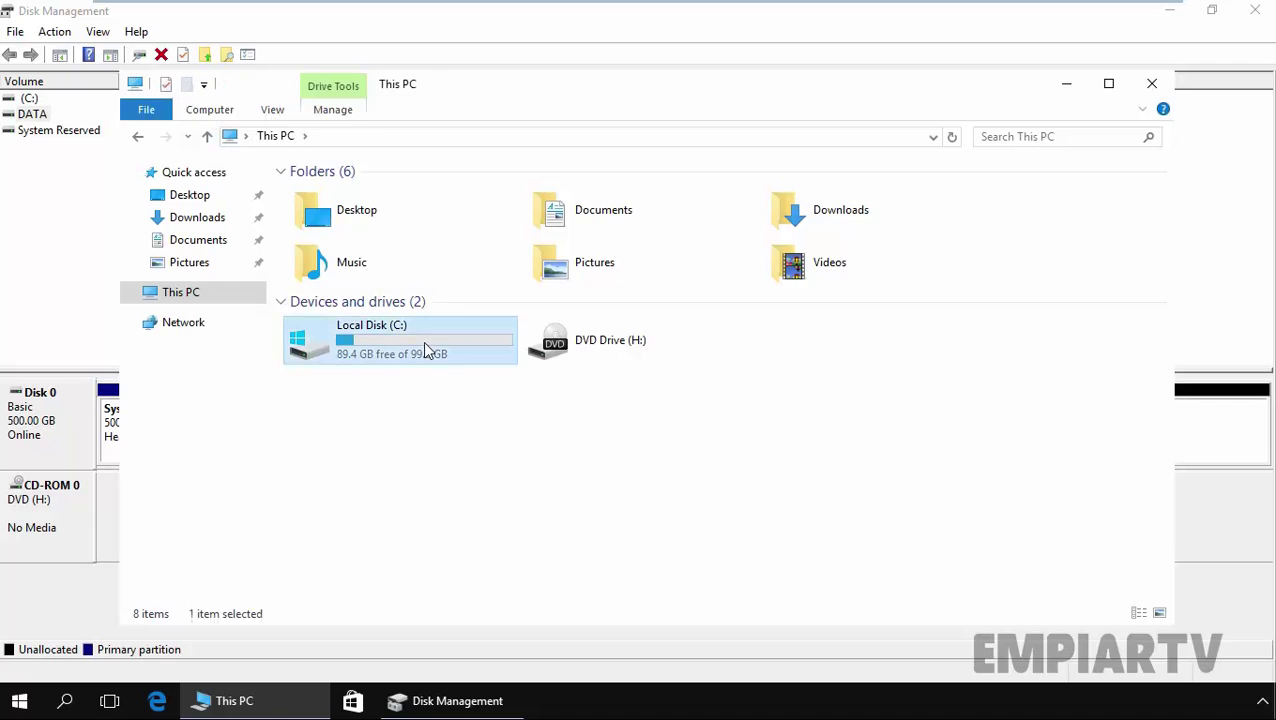
pyautogui.doubleClick(423, 341)
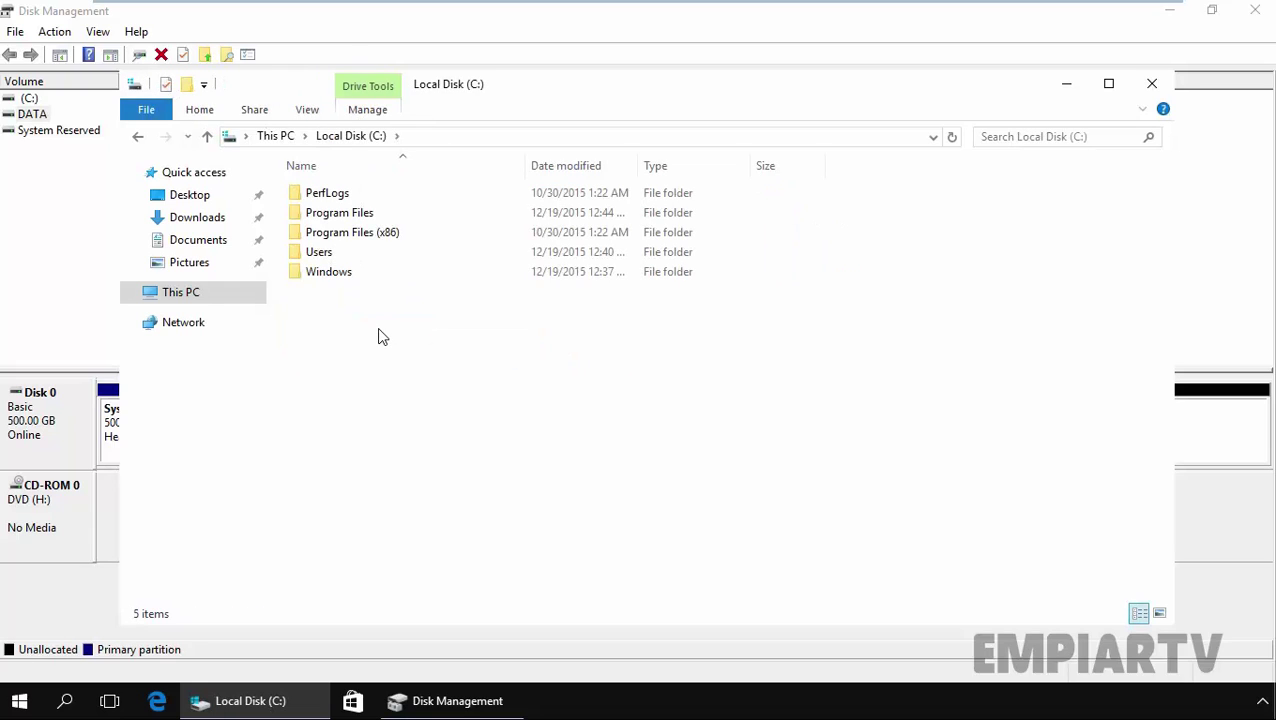
pyautogui.rightClick(379, 335)
pyautogui.moveTo(424, 509)
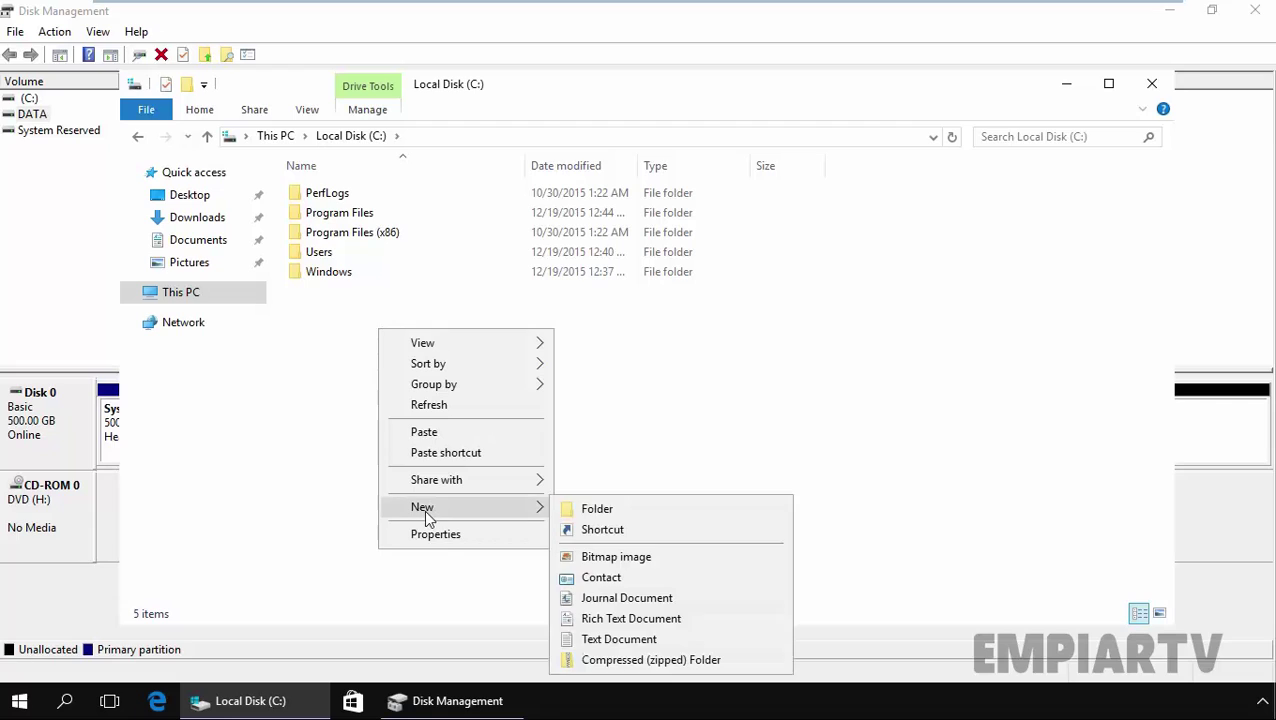
pyautogui.click(597, 510)
pyautogui.write('DATA')
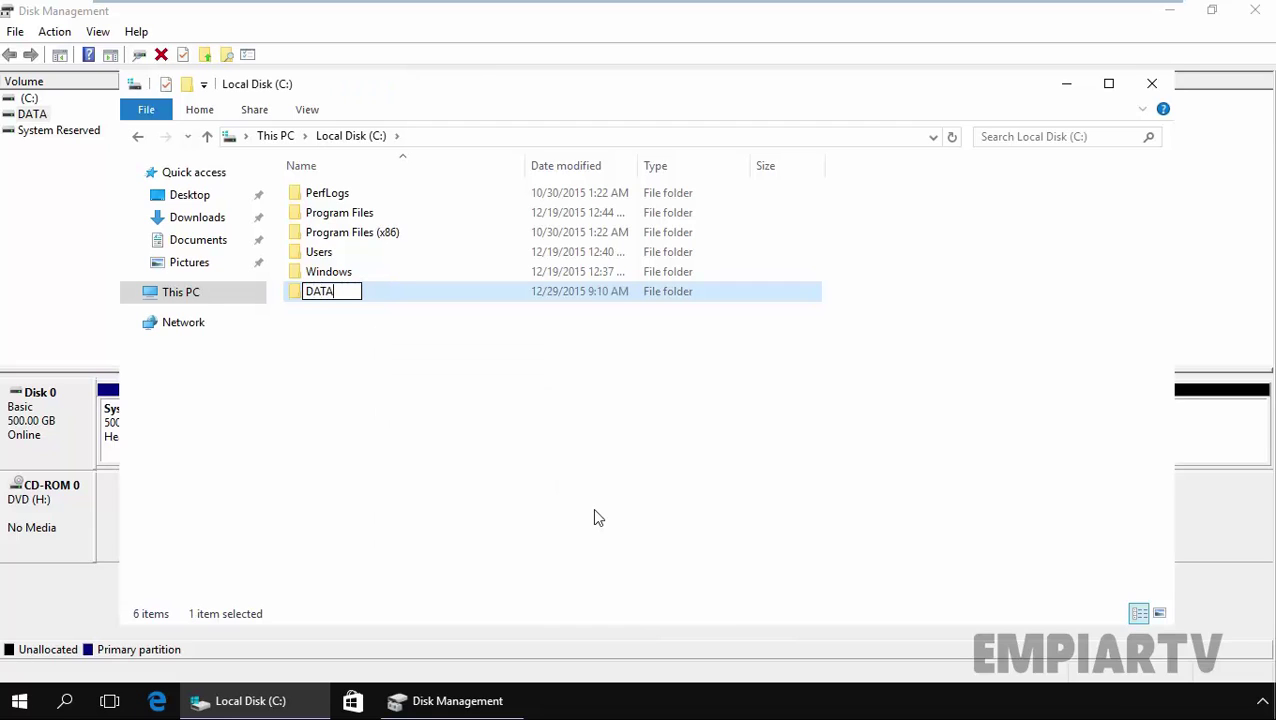
pyautogui.press('Return')
pyautogui.doubleClick(340, 293)
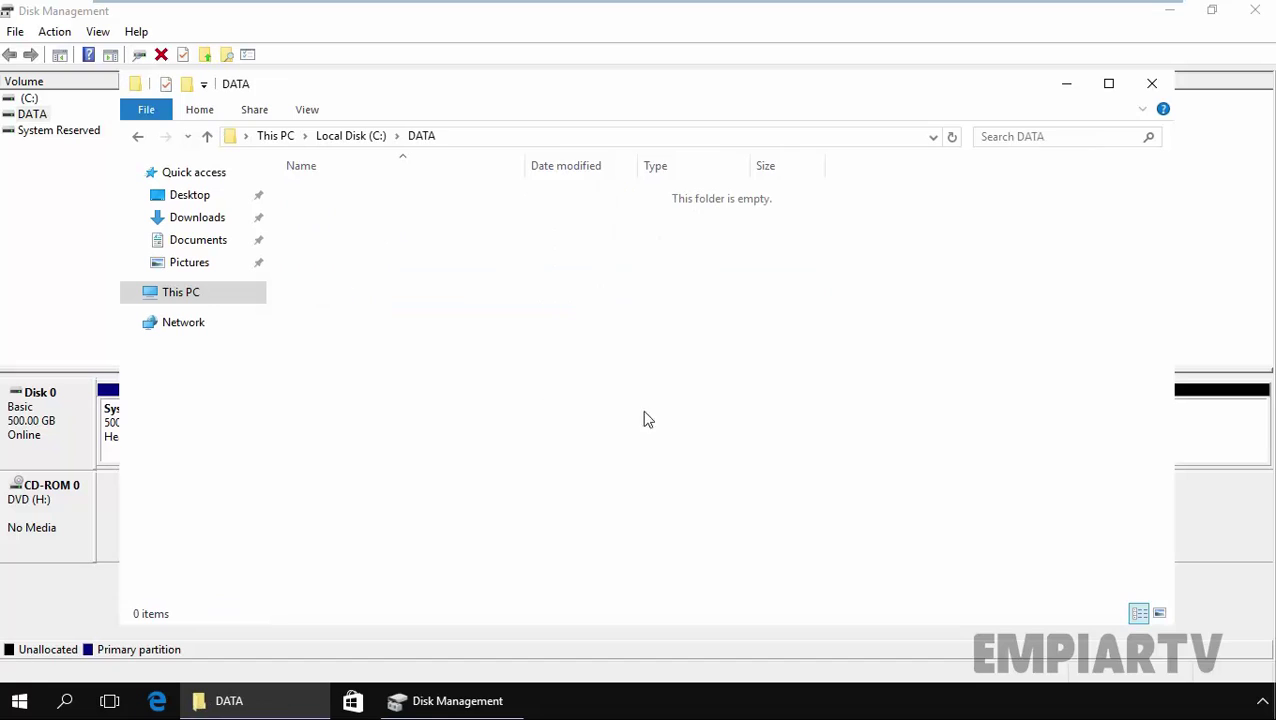
pyautogui.click(348, 137)
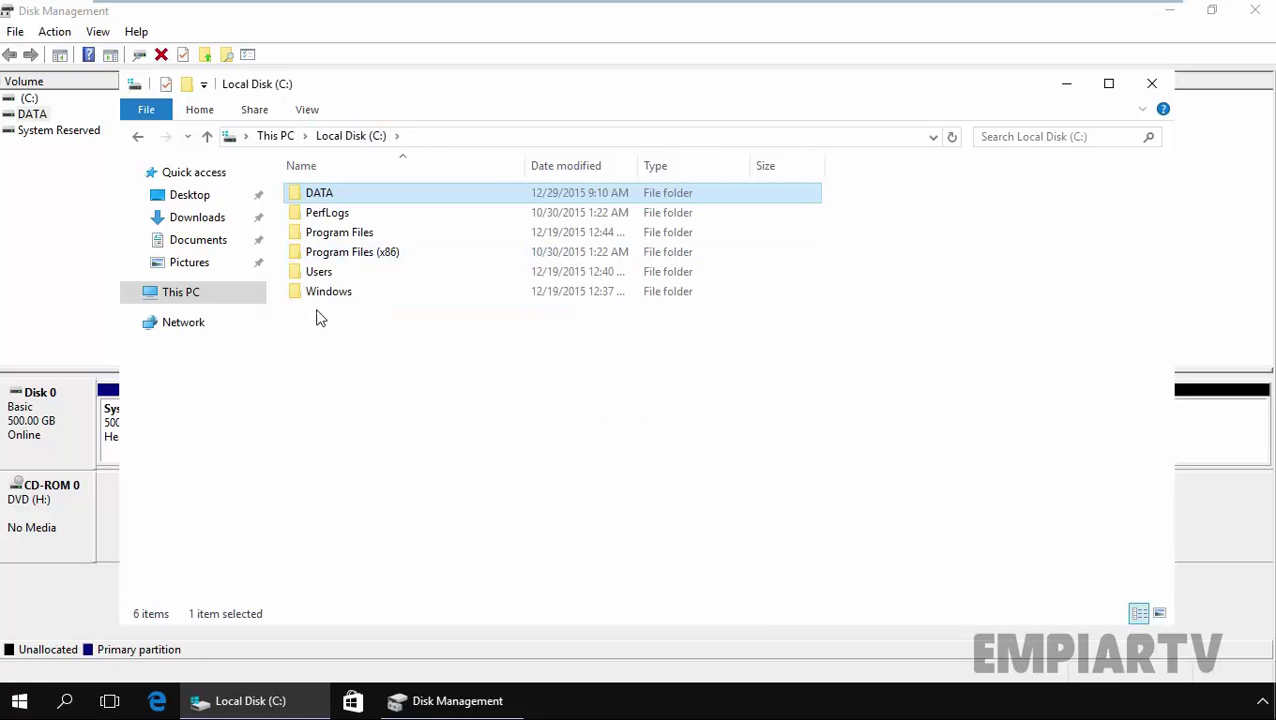
# Review the sharing, security, previous versions and customization properties of the DATA folder on C:, leaving them as they are.
pyautogui.rightClick(327, 195)
pyautogui.click(395, 550)
pyautogui.click(411, 240)
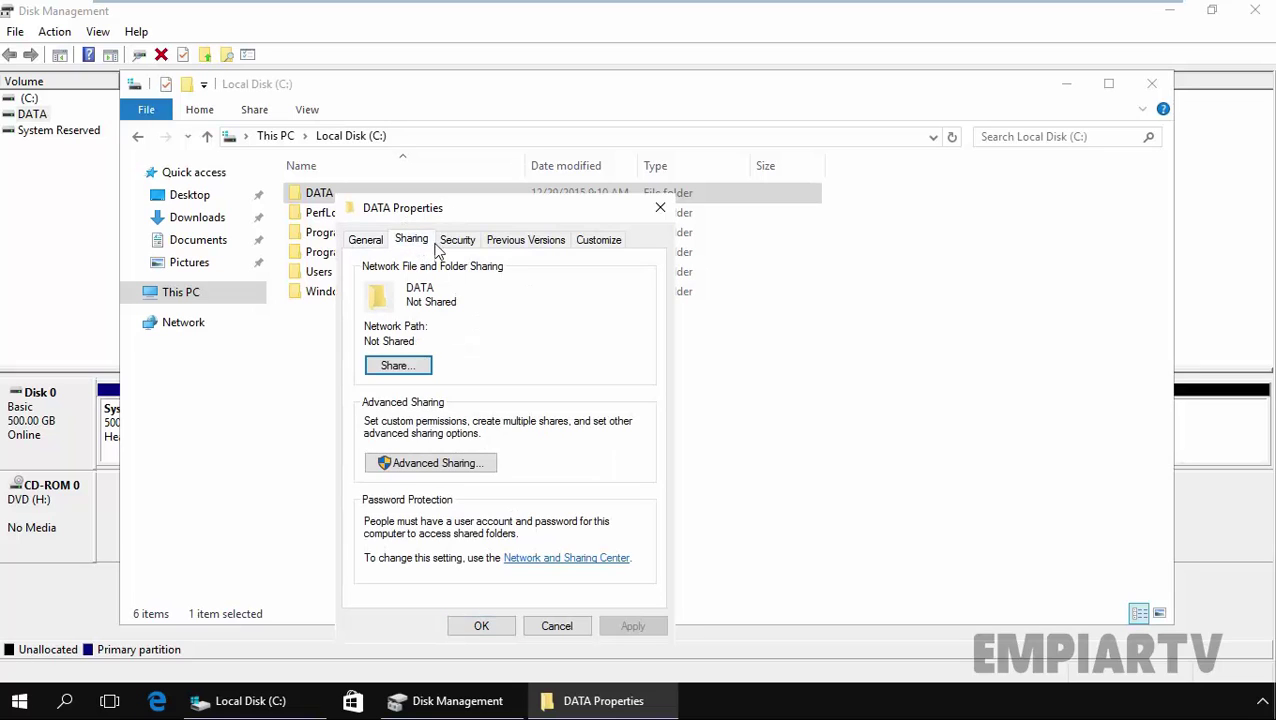
pyautogui.click(458, 244)
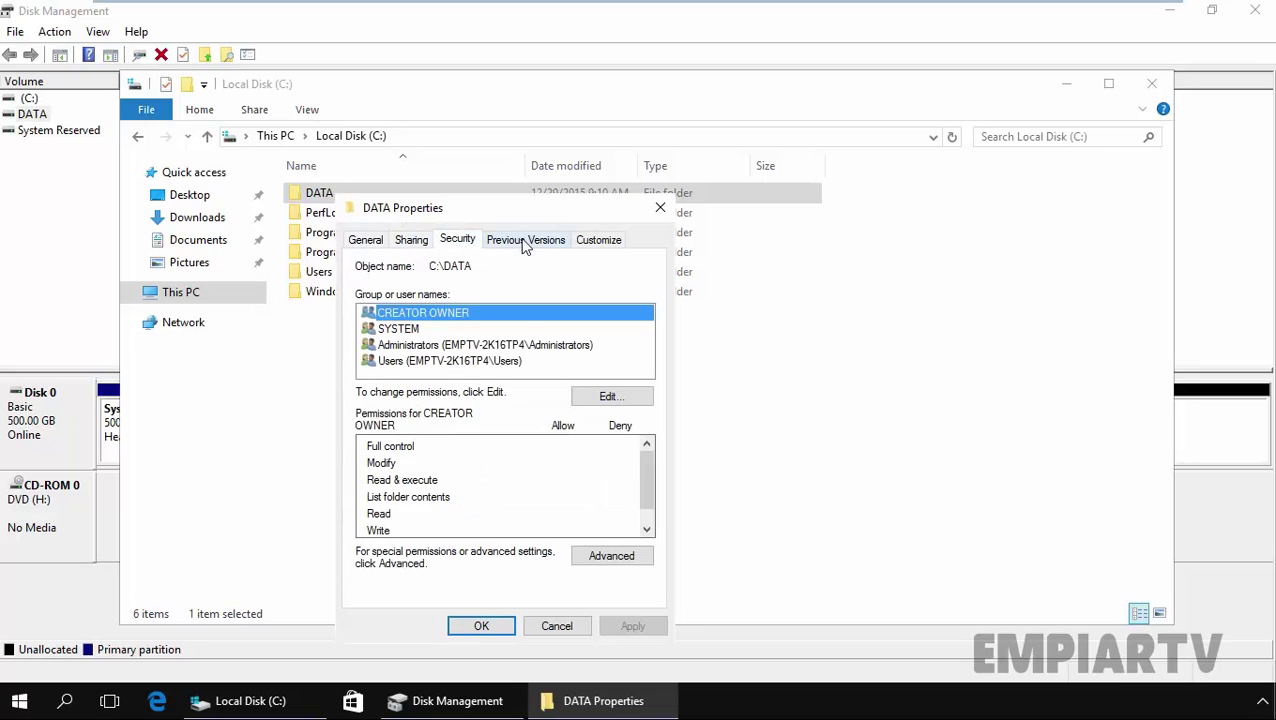
pyautogui.click(524, 241)
pyautogui.click(598, 240)
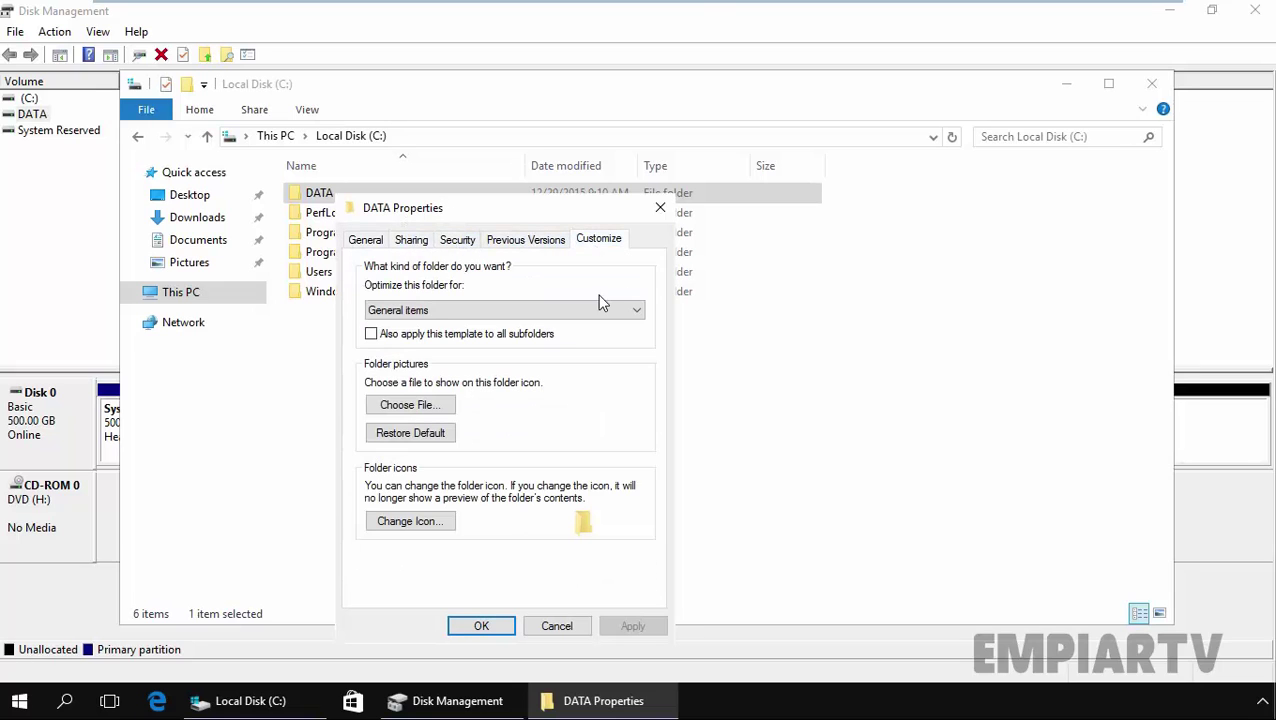
pyautogui.click(660, 211)
# Select the DATA volume in Disk Management, and return to File Explorer to view the contents of C:\DATA.
pyautogui.click(16, 240)
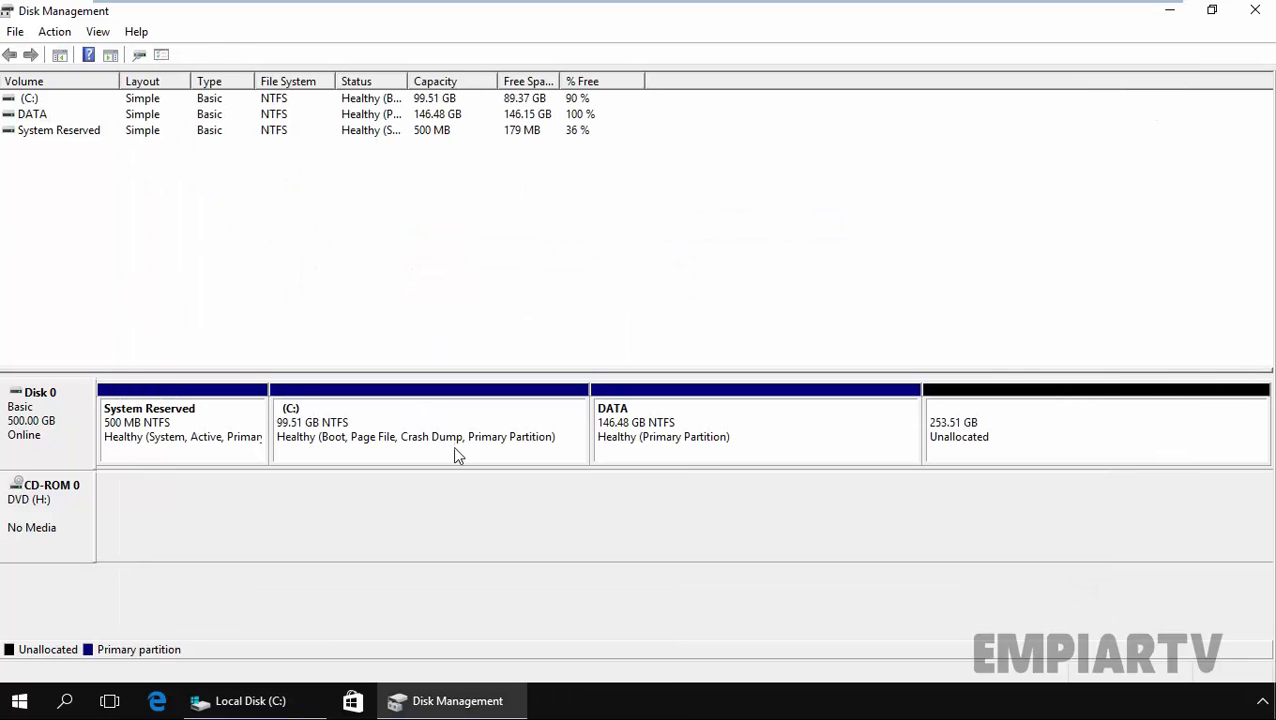
pyautogui.click(695, 460)
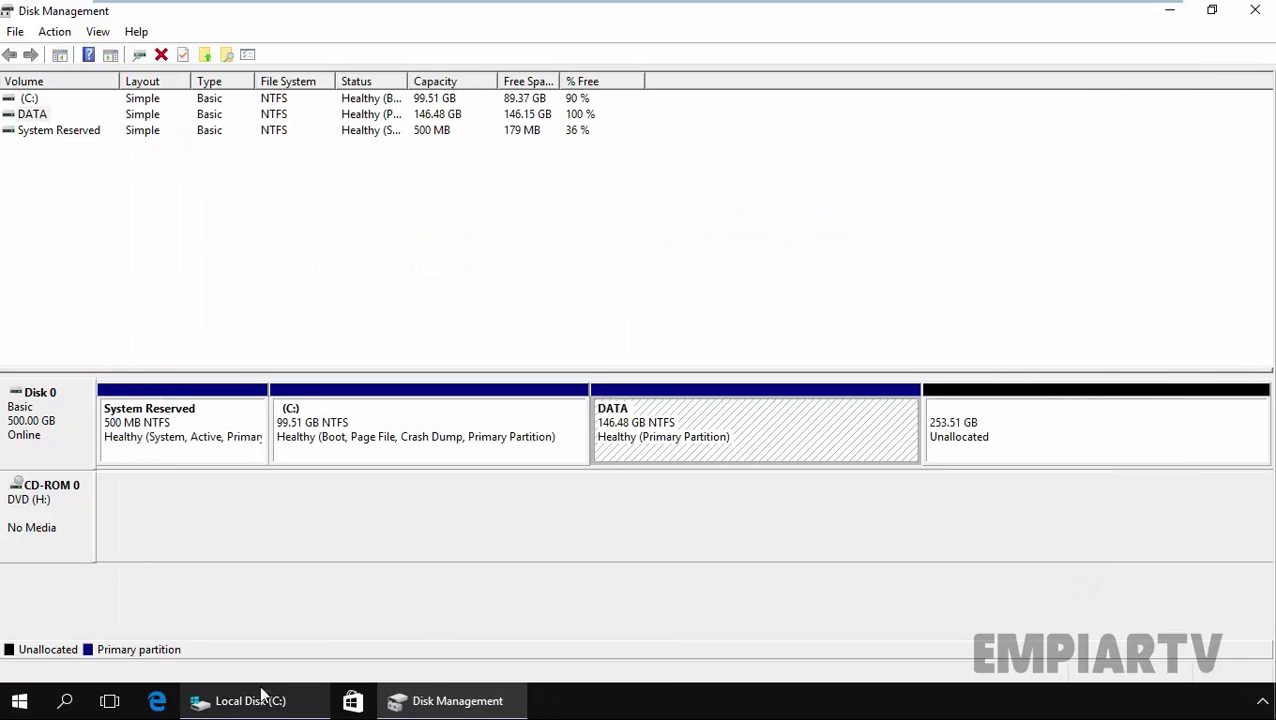
pyautogui.click(256, 699)
pyautogui.doubleClick(316, 196)
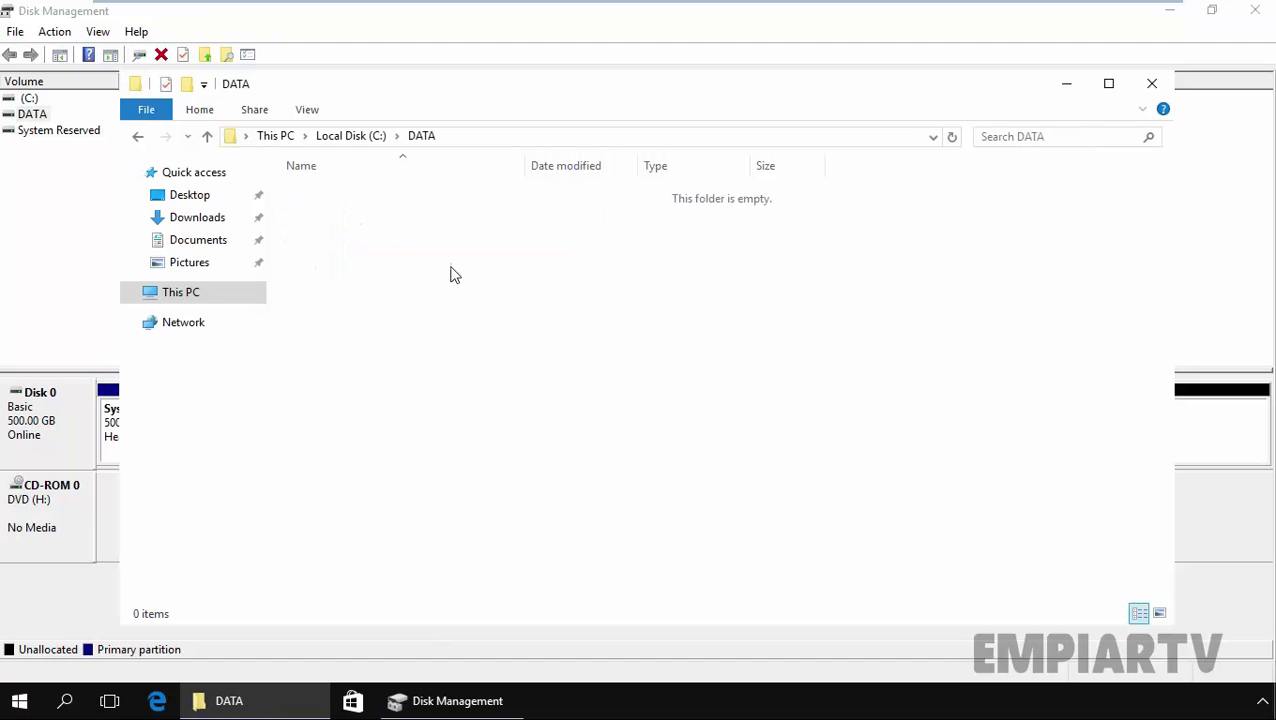
# In Disk Management, mount the DATA volume in the empty NTFS folder C:\DATA.
pyautogui.click(100, 345)
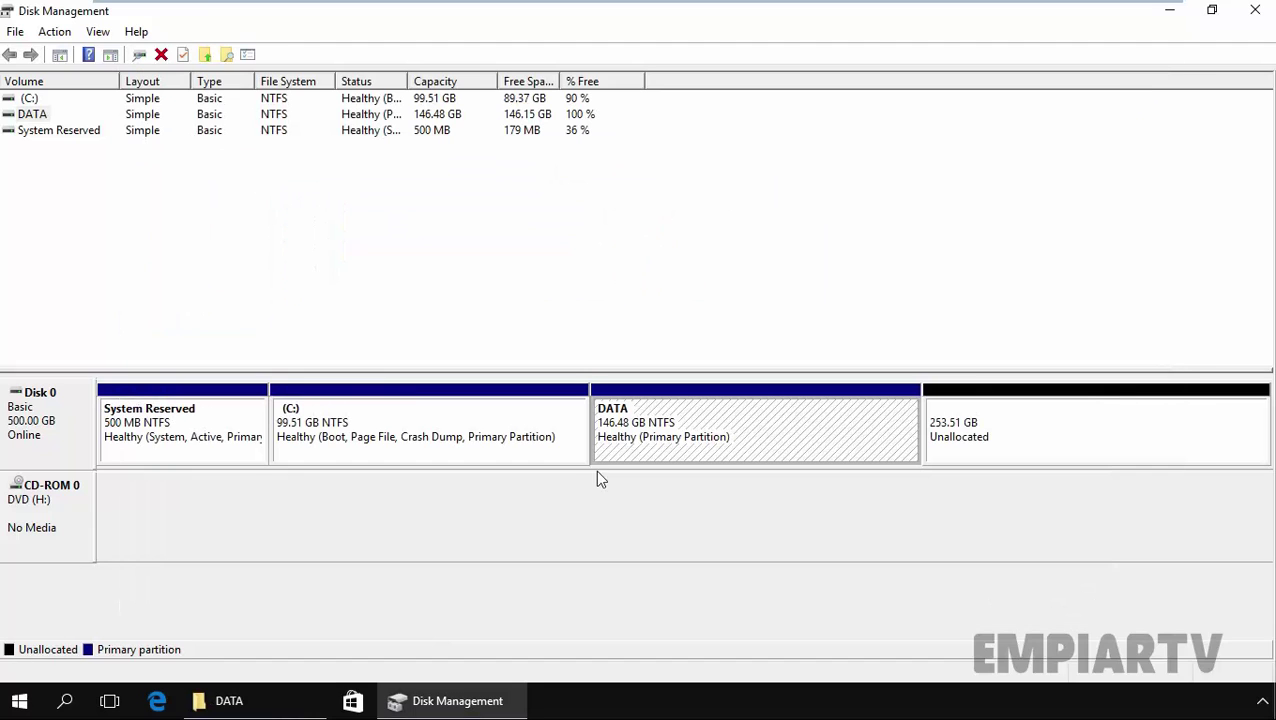
pyautogui.rightClick(733, 424)
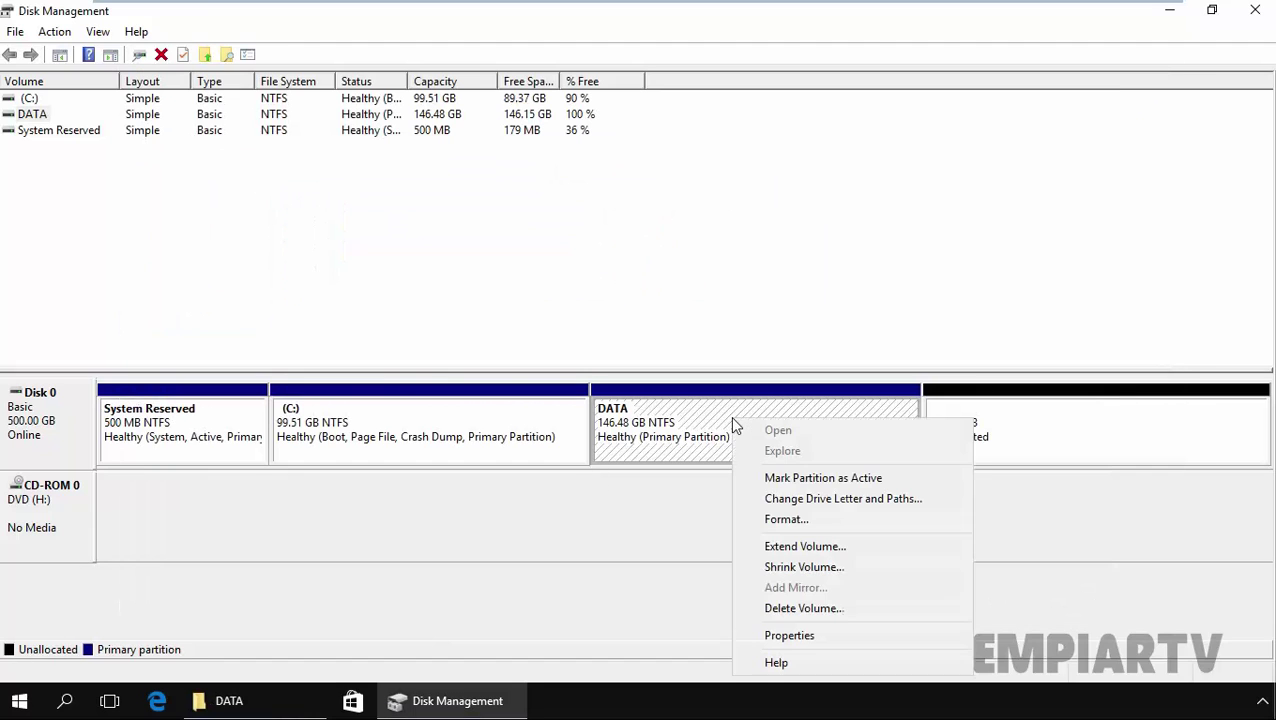
pyautogui.click(843, 498)
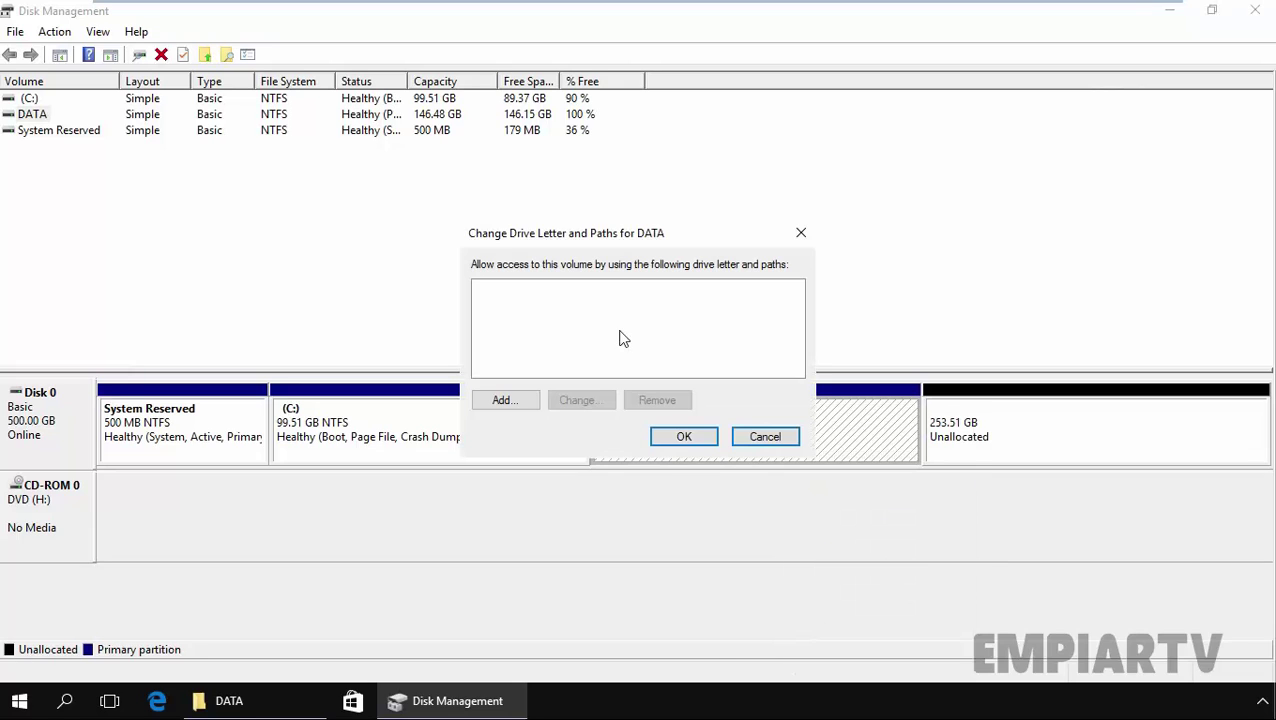
pyautogui.click(490, 407)
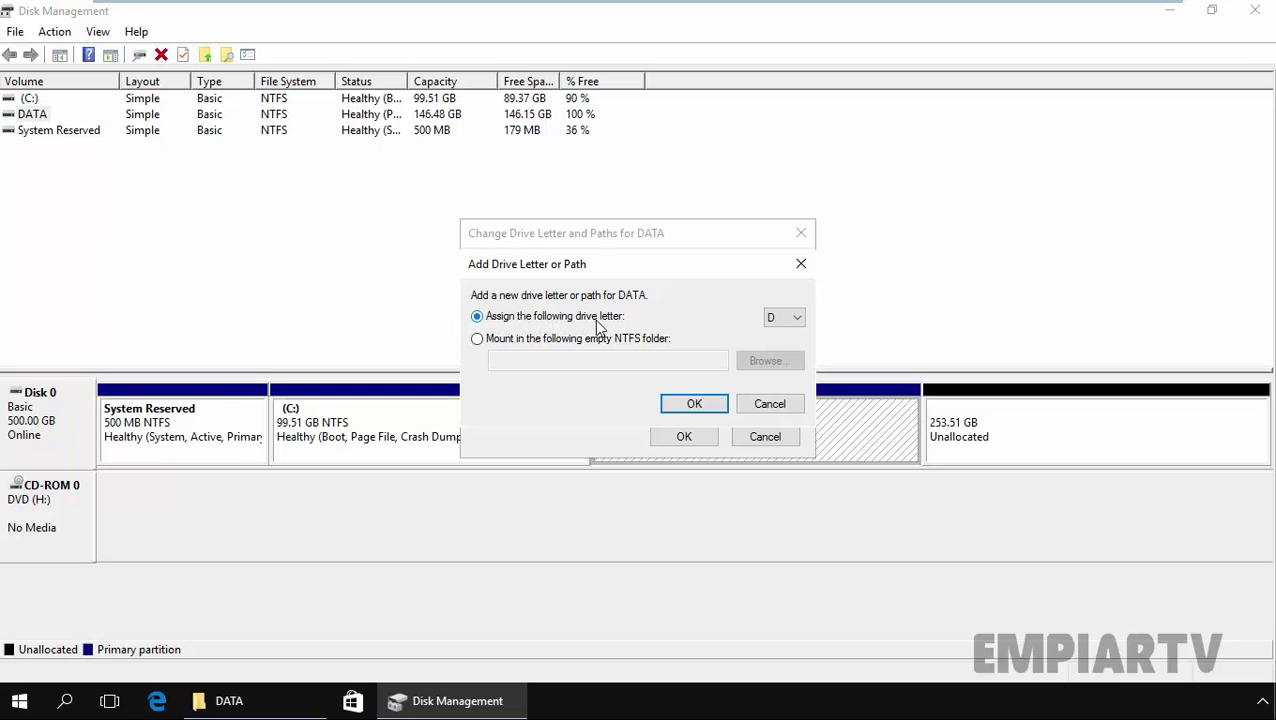
pyautogui.click(477, 340)
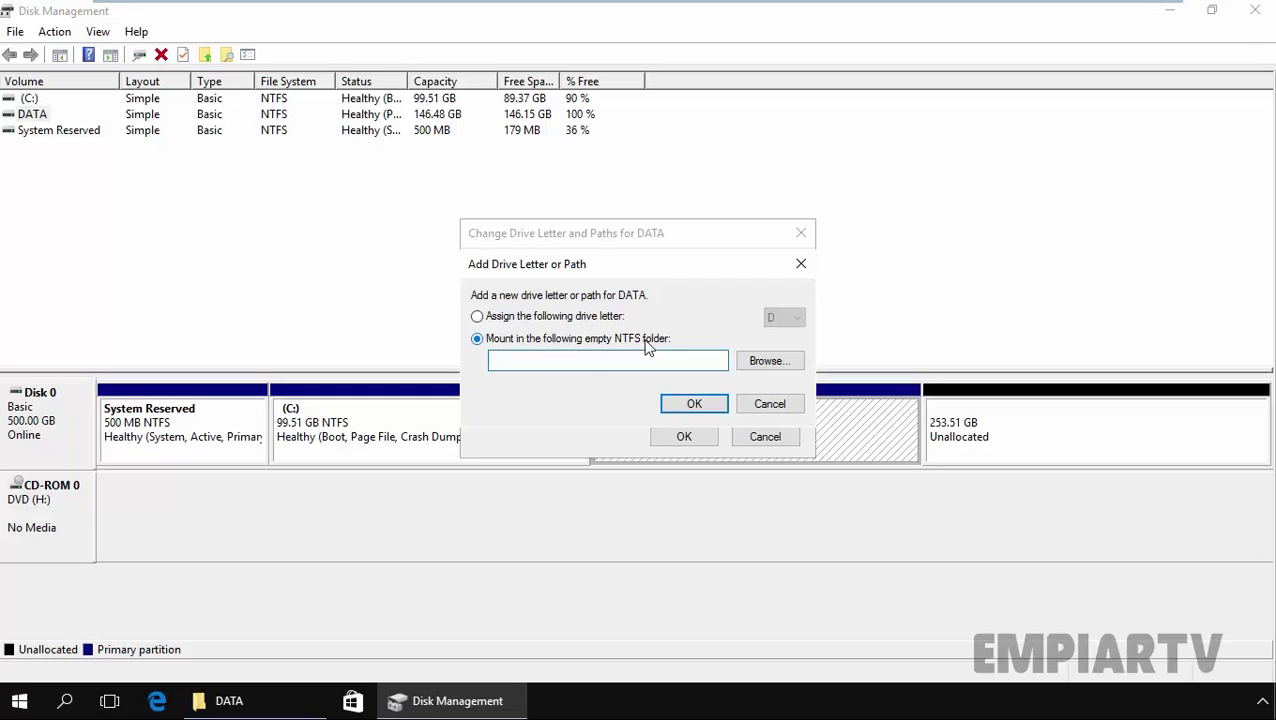
pyautogui.click(772, 364)
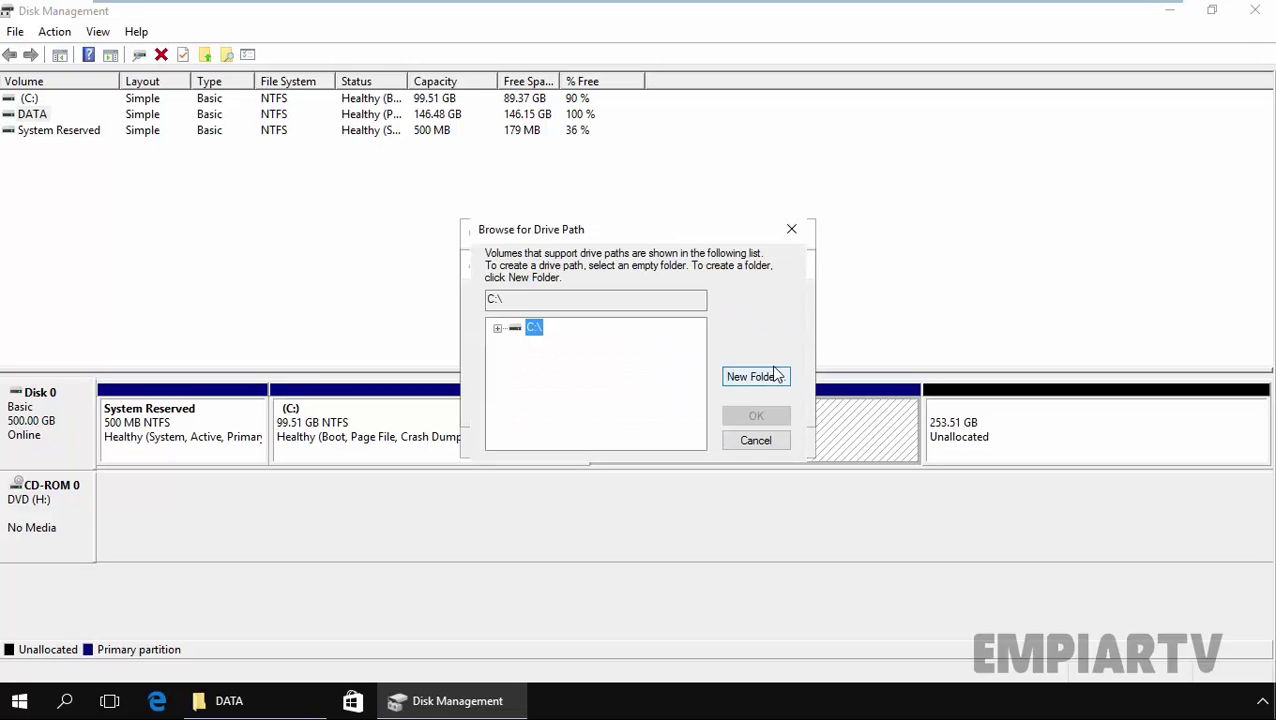
pyautogui.click(498, 328)
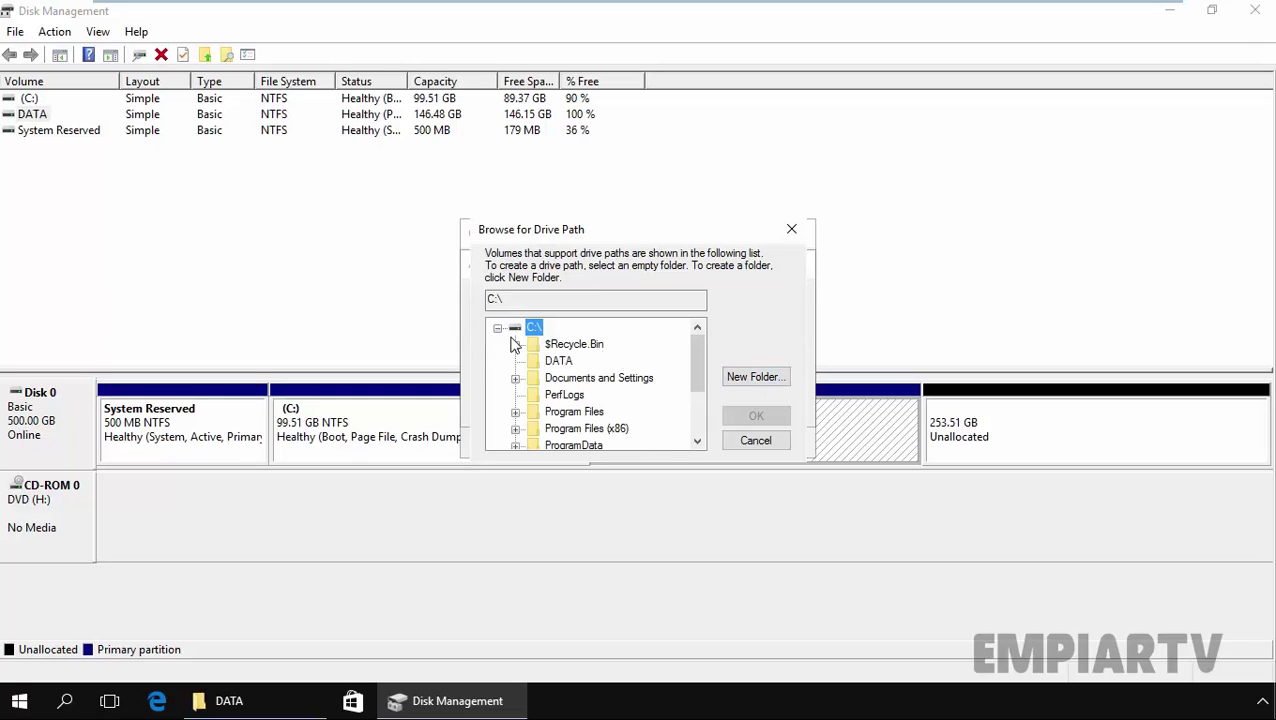
pyautogui.click(557, 361)
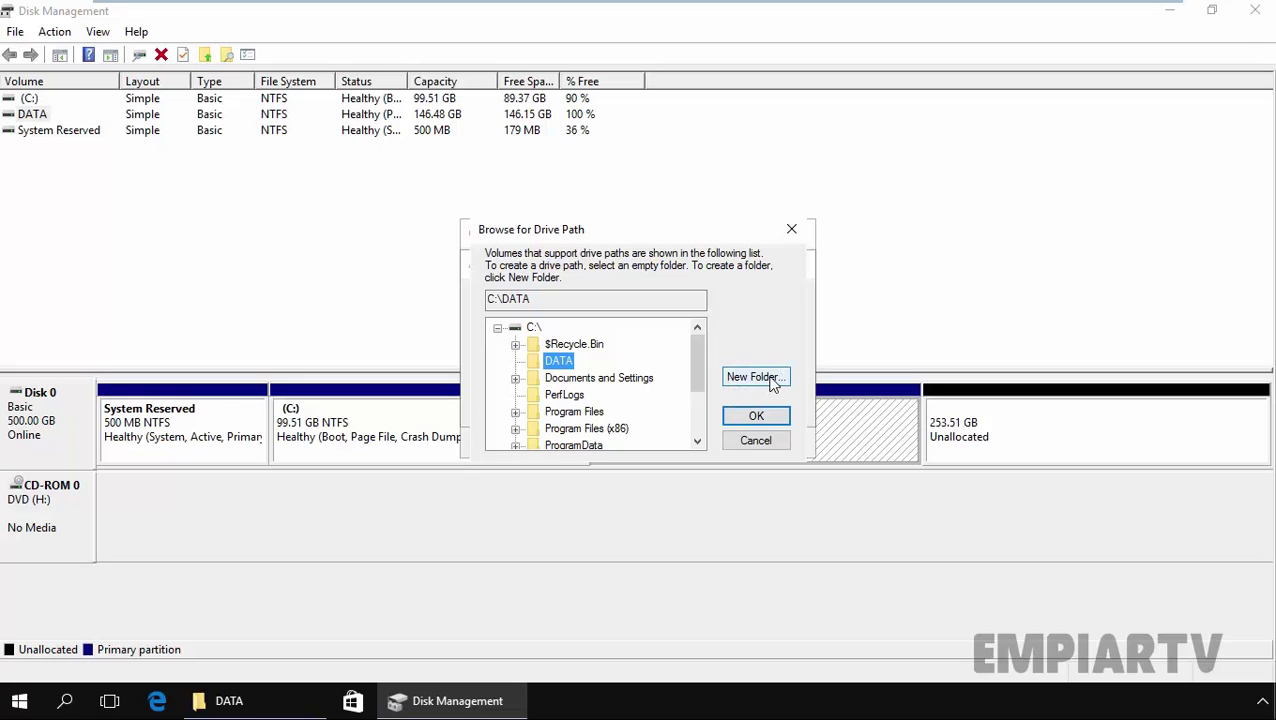
pyautogui.click(750, 420)
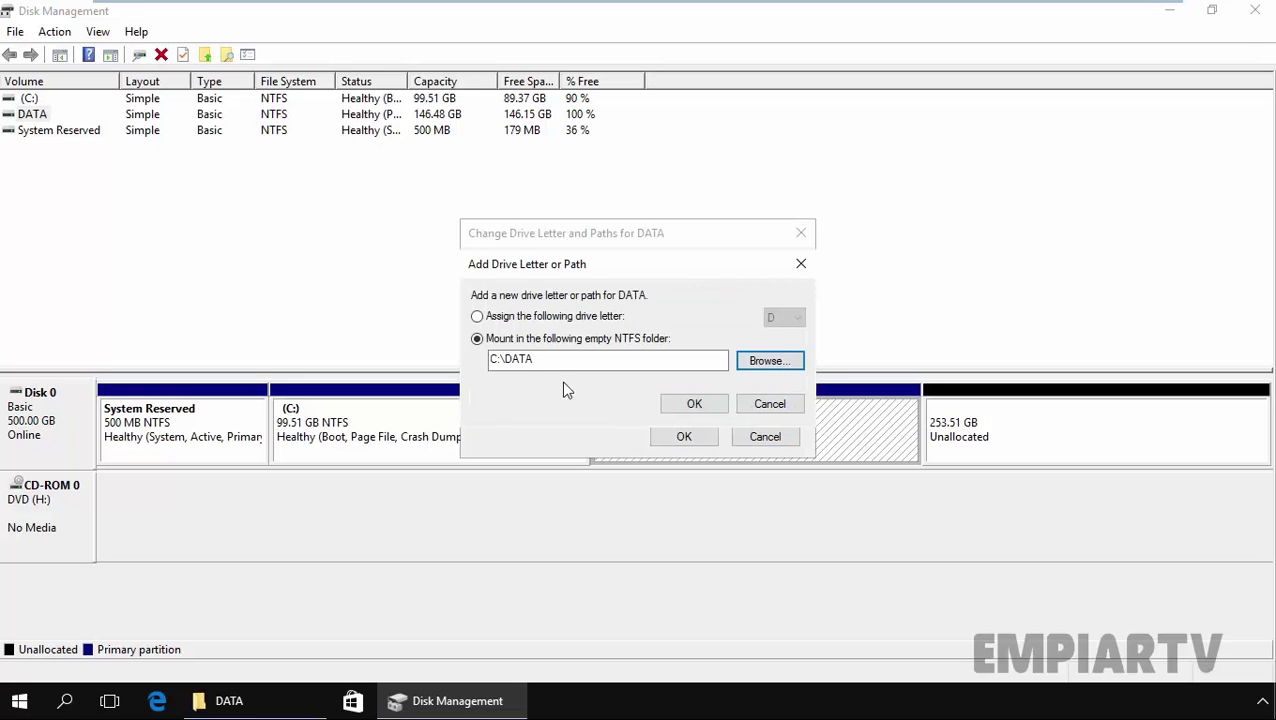
pyautogui.click(690, 404)
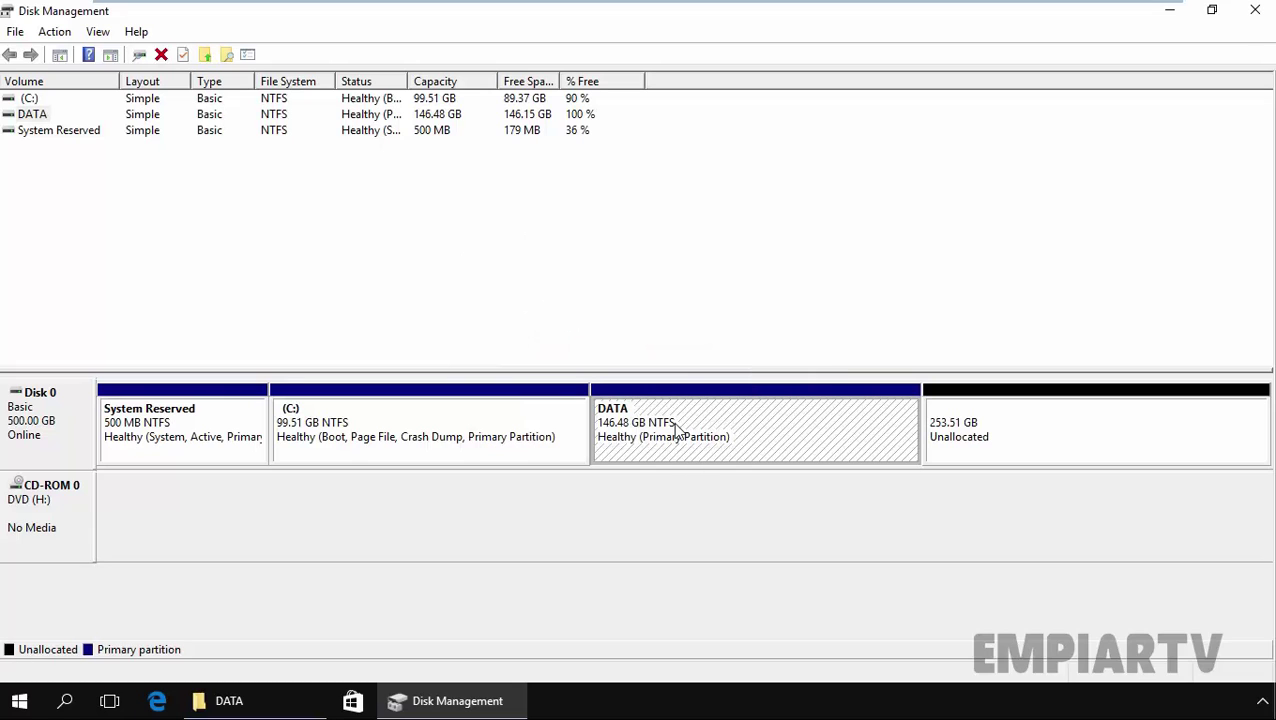
# Examine the DATA mount point on Local Disk (C:) in File Explorer and open it to view its contents.
pyautogui.click(265, 710)
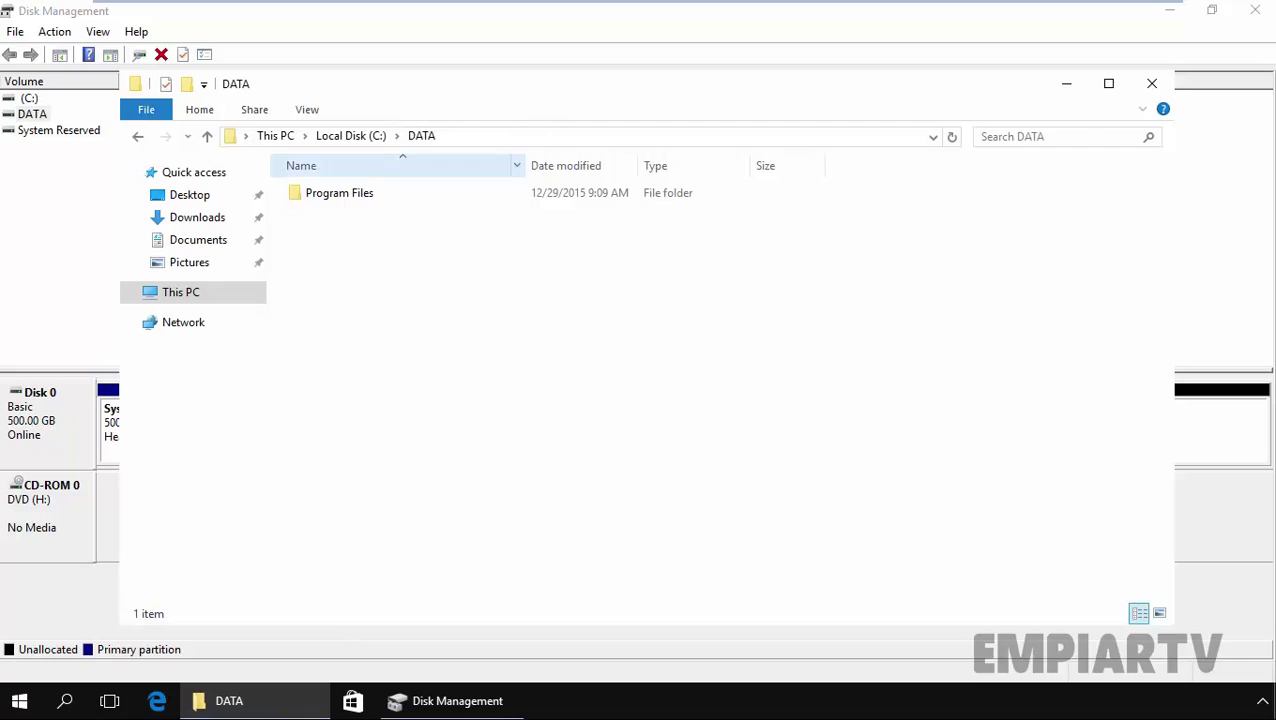
pyautogui.click(350, 136)
pyautogui.click(414, 398)
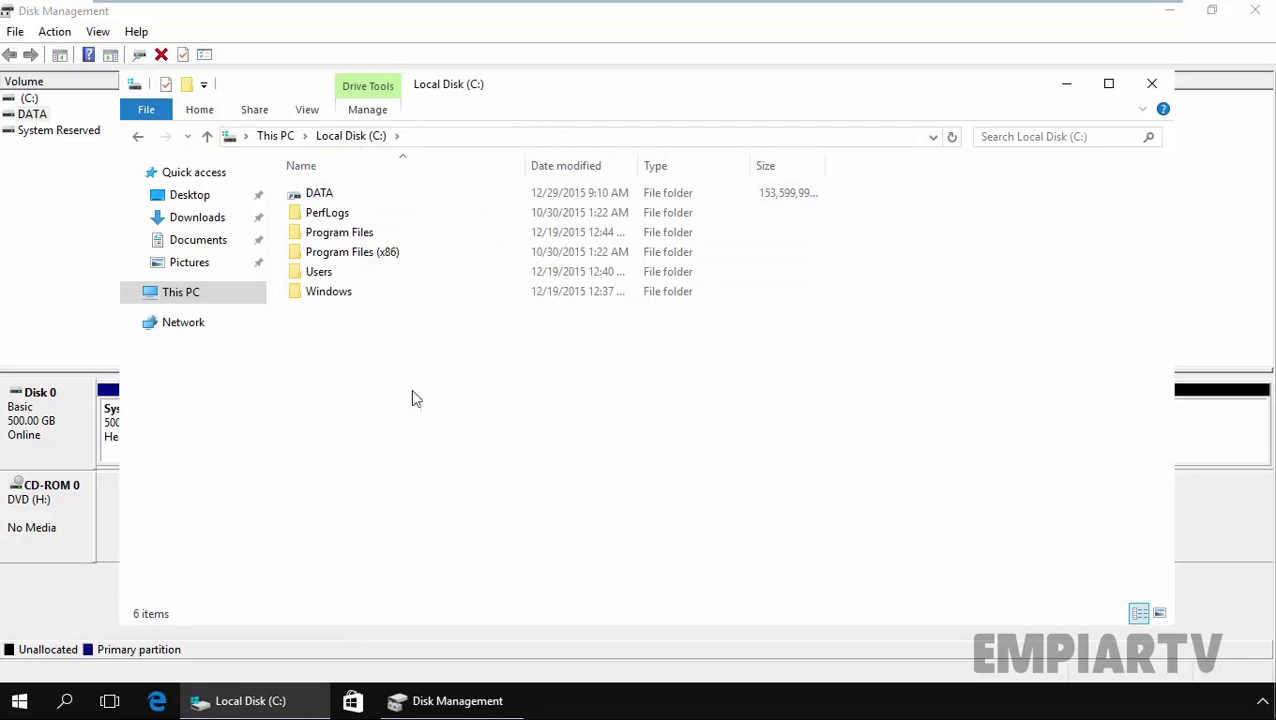
pyautogui.click(330, 193)
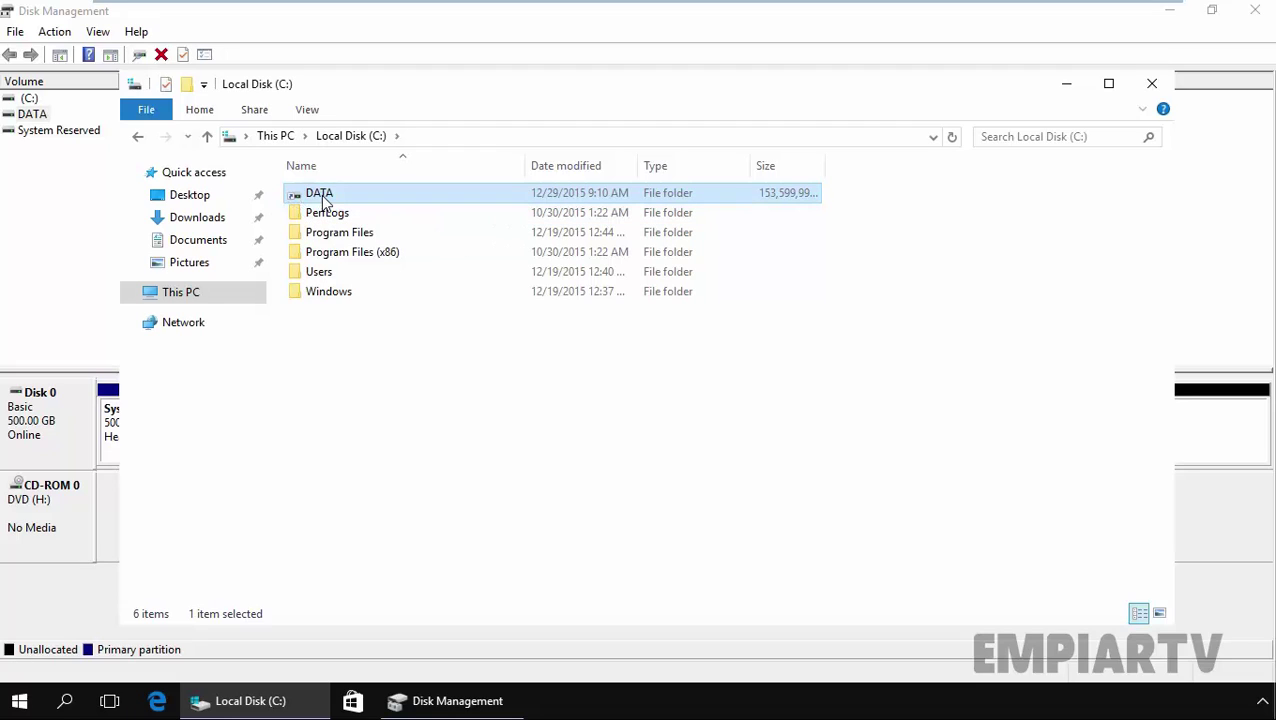
pyautogui.click(324, 199)
pyautogui.doubleClick(373, 199)
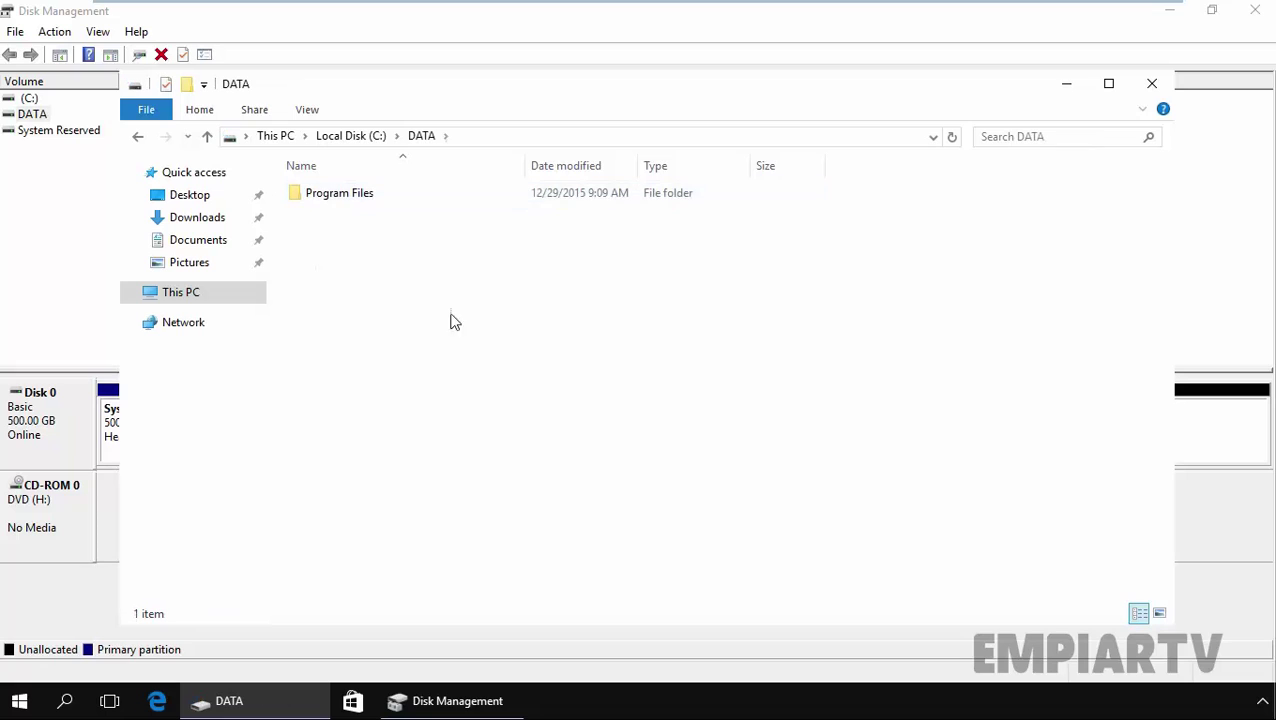
# View the contents of the Program Files folder in the mounted DATA volume, and return to Local Disk (C:).
pyautogui.moveTo(418, 283); pyautogui.dragTo(334, 197)
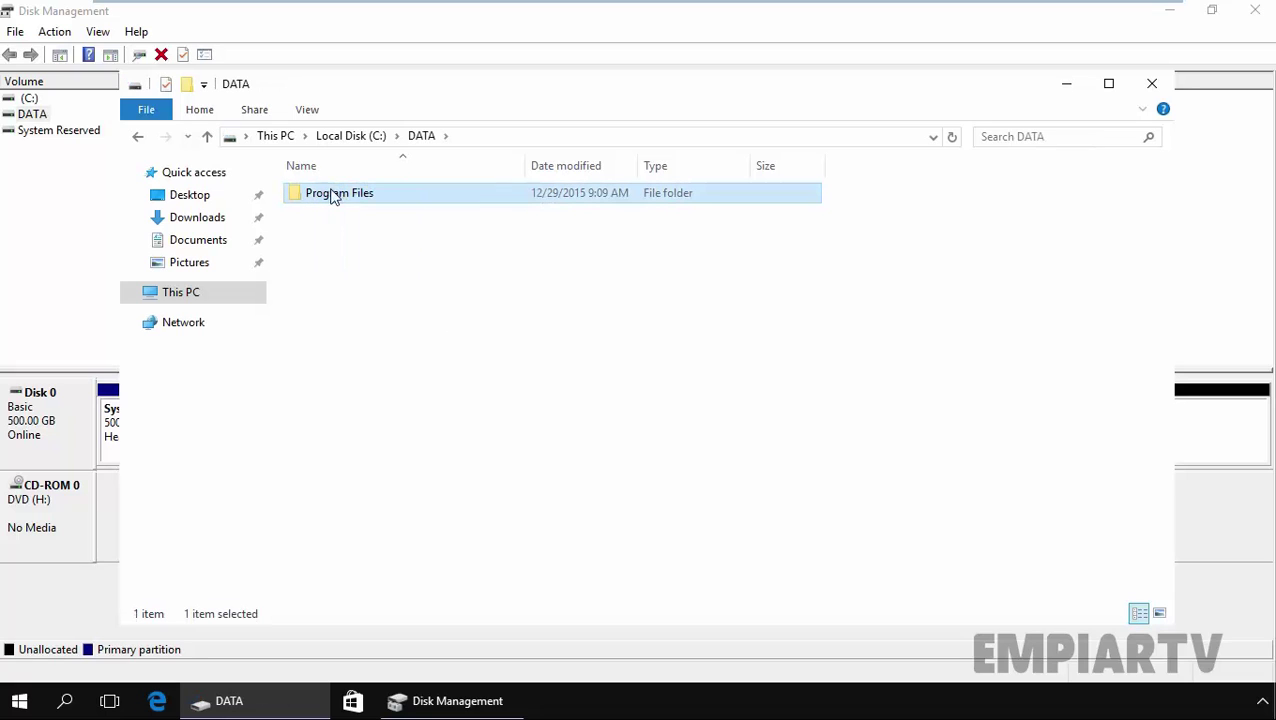
pyautogui.doubleClick(336, 200)
pyautogui.moveTo(573, 571); pyautogui.dragTo(336, 181)
pyautogui.click(421, 135)
pyautogui.click(353, 135)
# Check the type of the DATA mount point on C: in its general properties.
pyautogui.rightClick(326, 198)
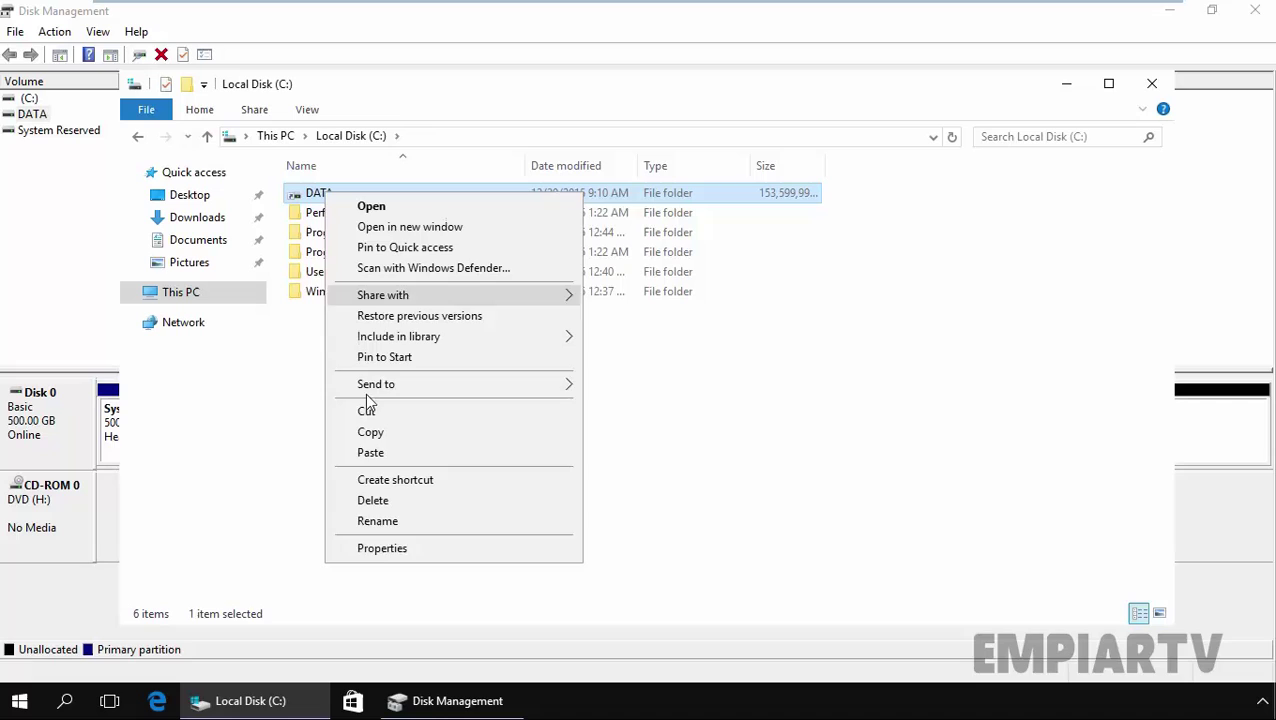
pyautogui.click(385, 553)
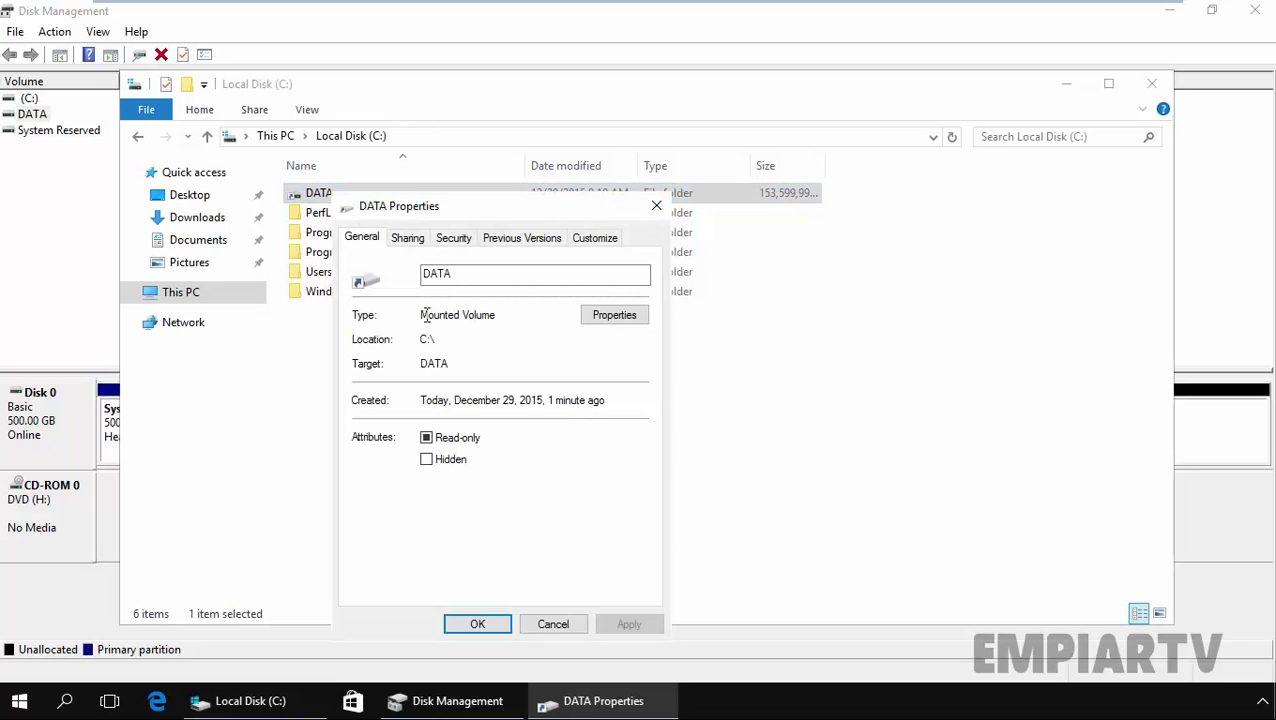
pyautogui.moveTo(421, 314); pyautogui.dragTo(497, 319)
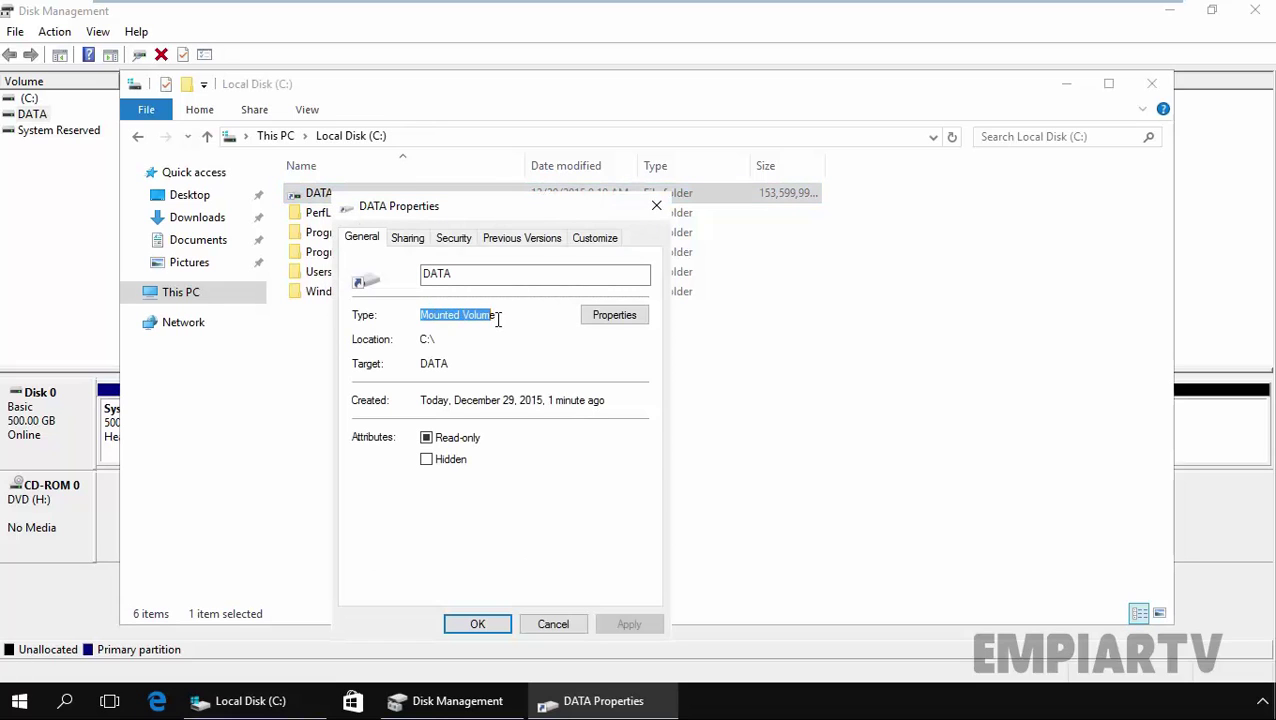
# Review the mounted DATA volume's general, tools, hardware, security and shadow copy properties without changing them, and return to Disk Management.
pyautogui.click(618, 316)
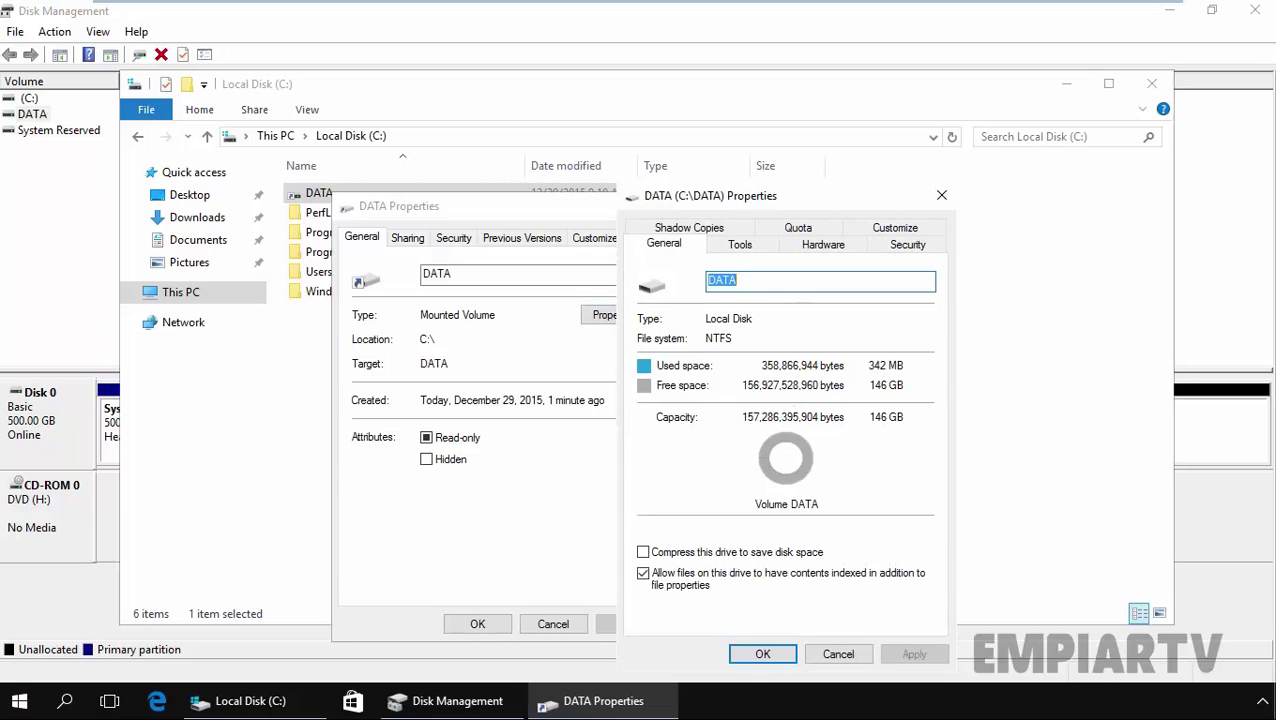
pyautogui.click(742, 250)
pyautogui.click(812, 249)
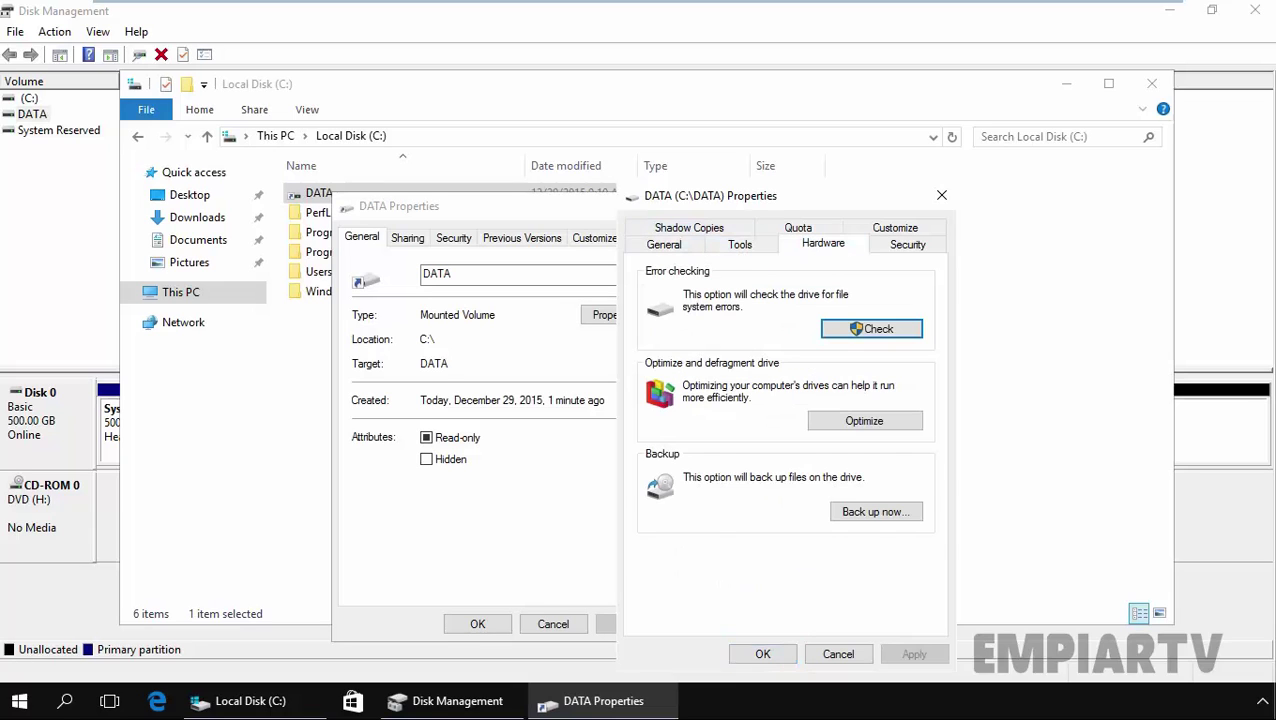
pyautogui.click(905, 247)
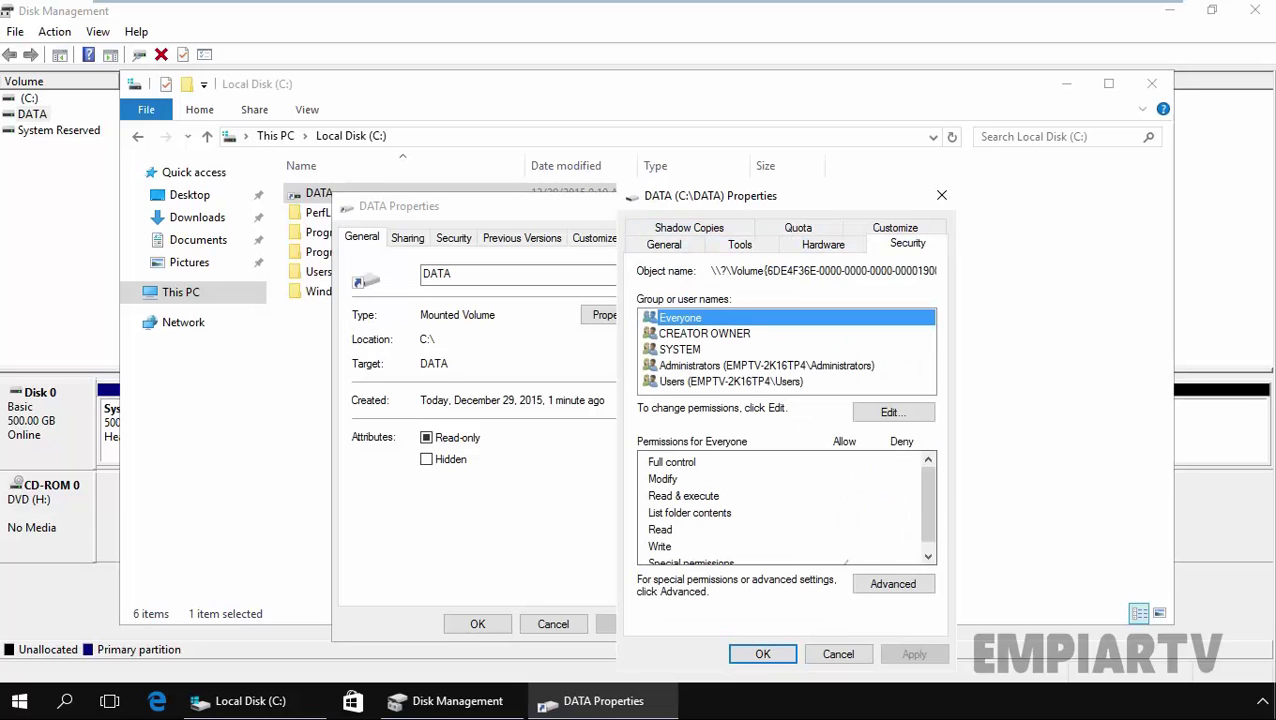
pyautogui.click(678, 228)
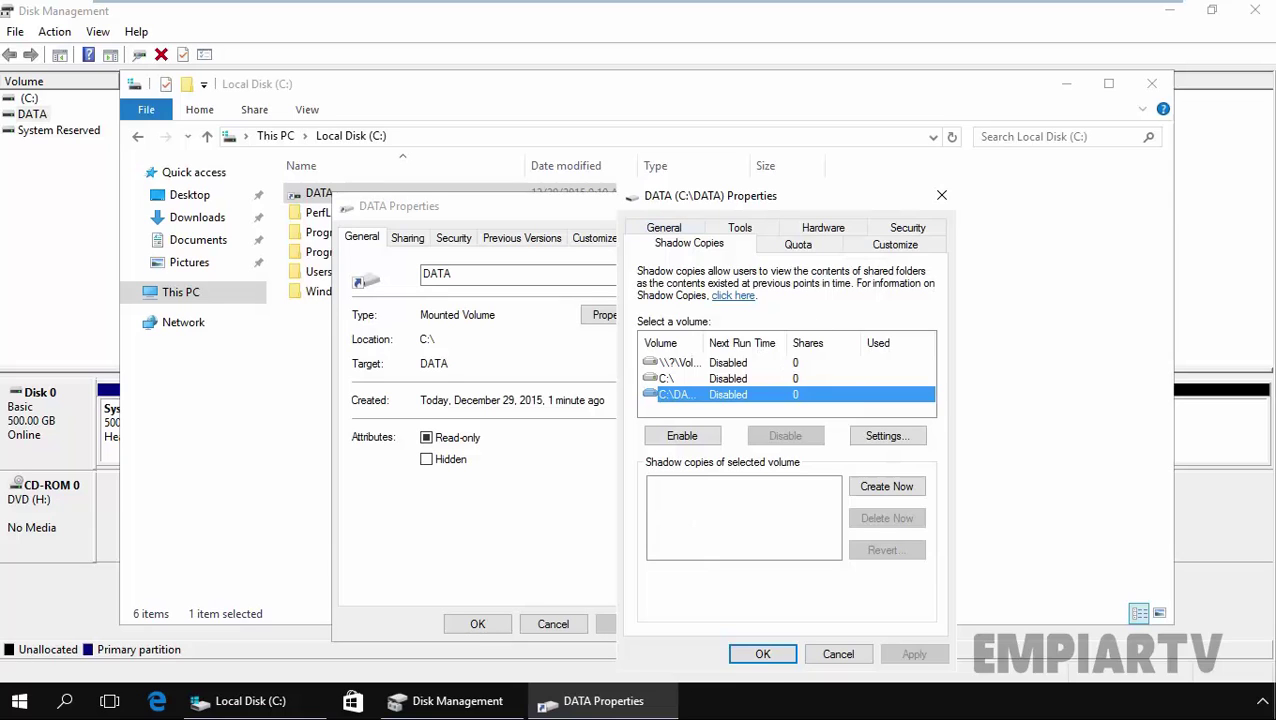
pyautogui.click(762, 654)
pyautogui.click(478, 623)
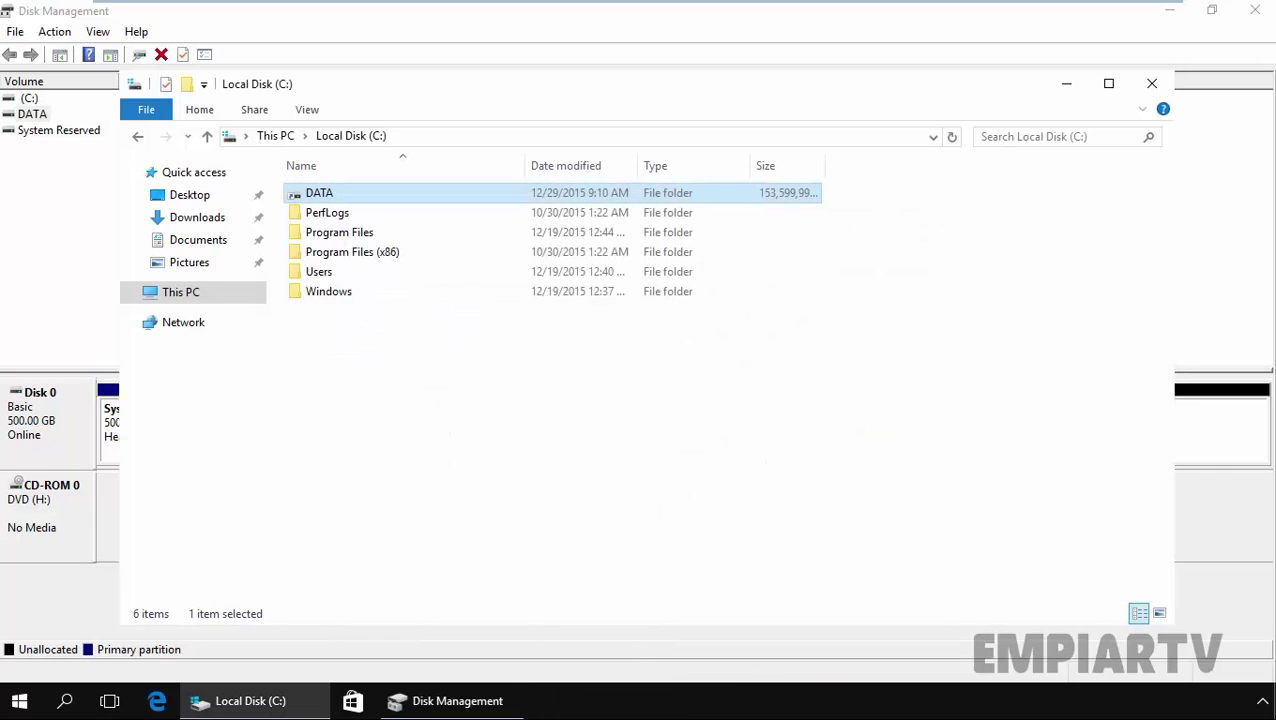
pyautogui.click(1237, 448)
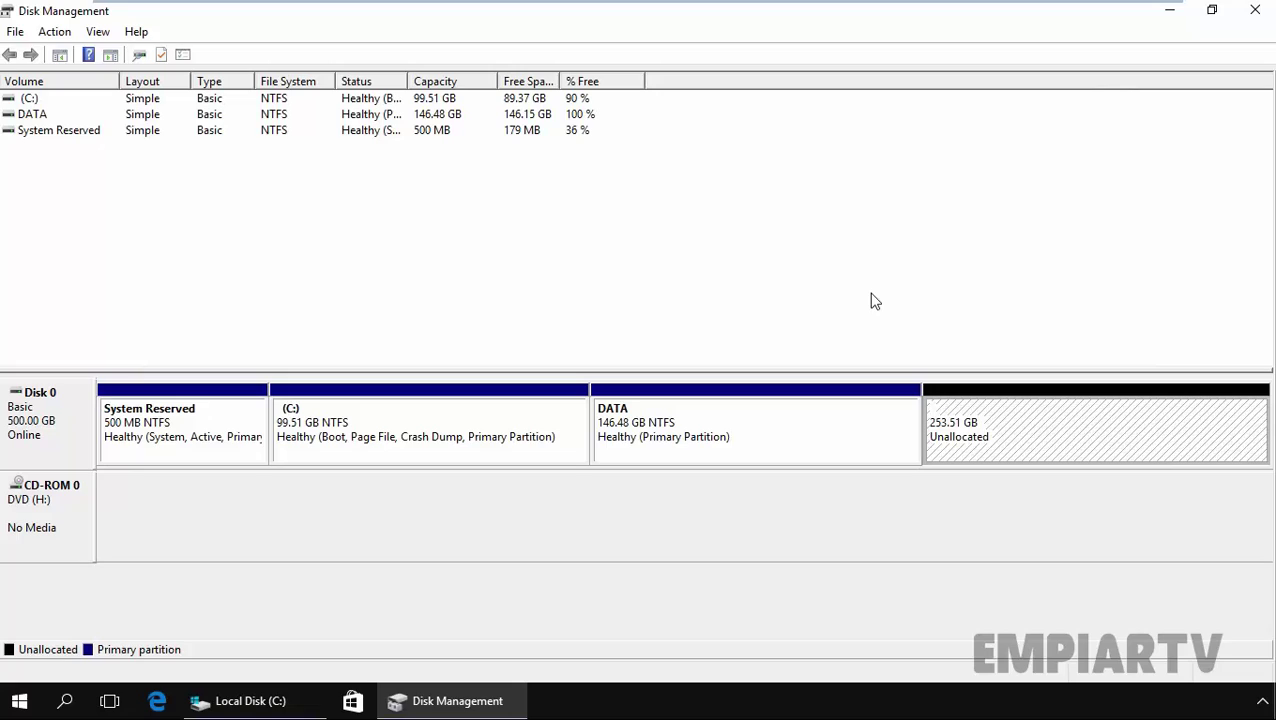